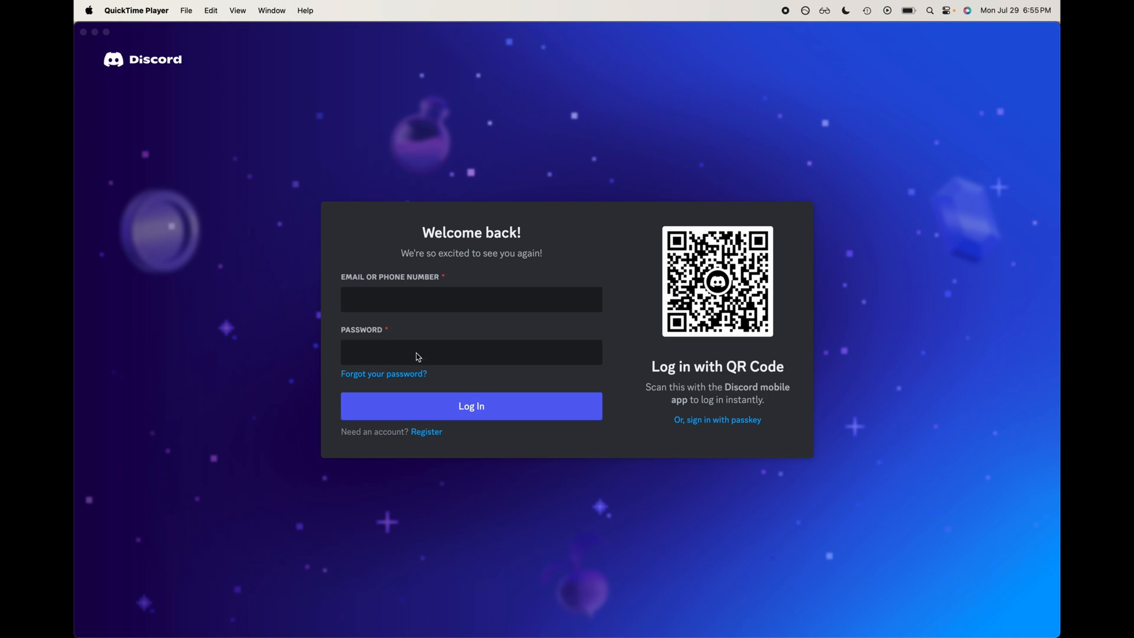
Step: Open the account registration form and enter the account e-mail address
{"action": "left_click", "coordinate": [418, 436]}
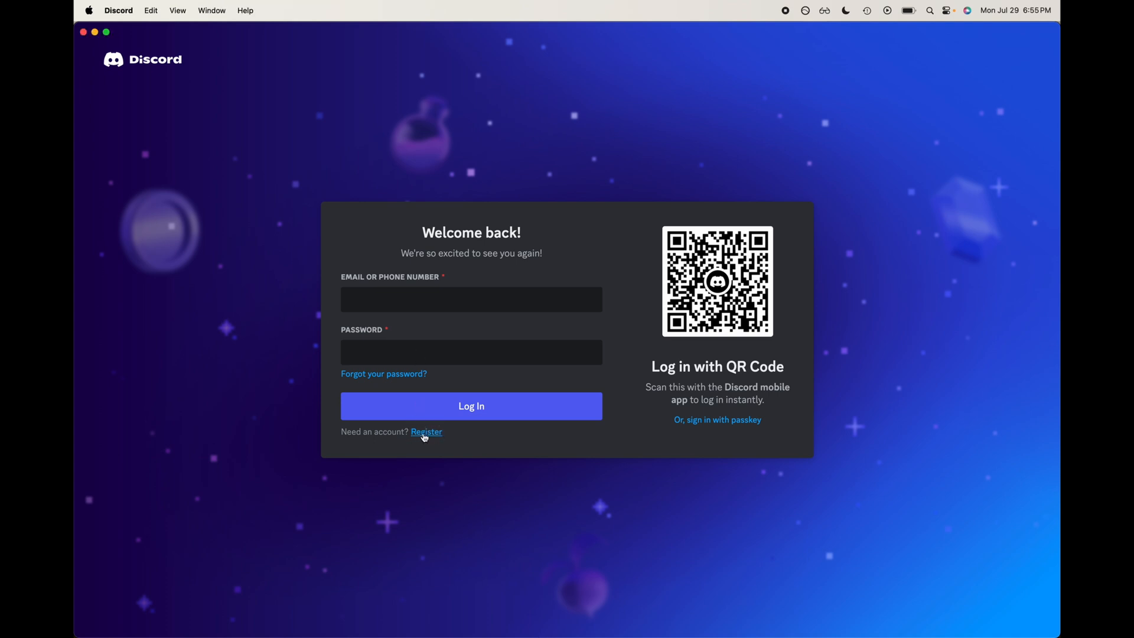
{"action": "left_click", "coordinate": [420, 433]}
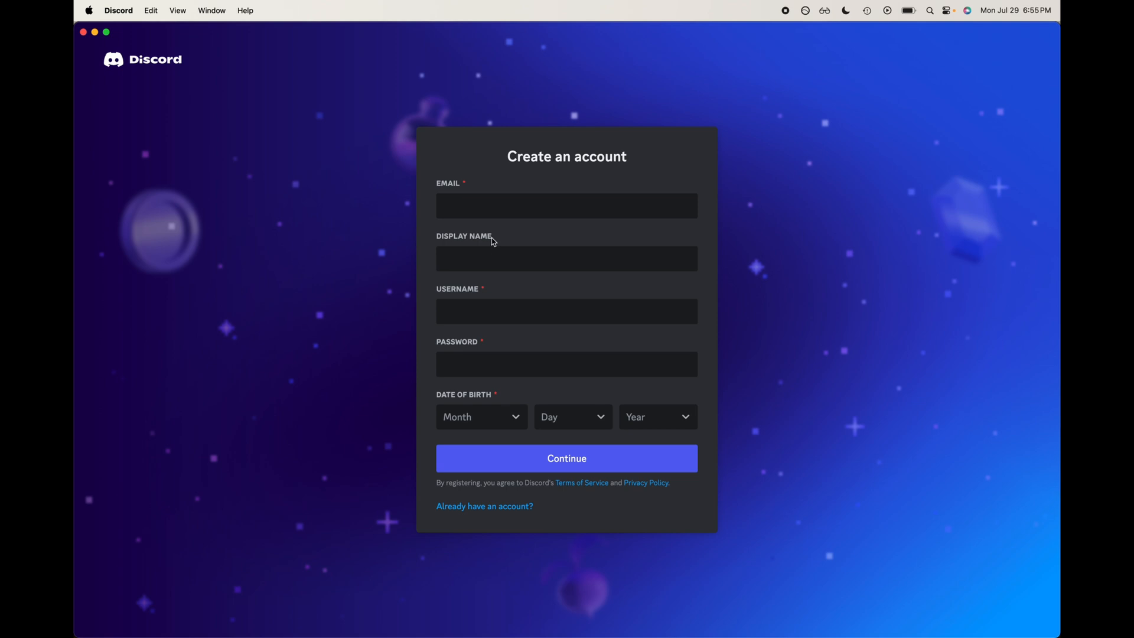
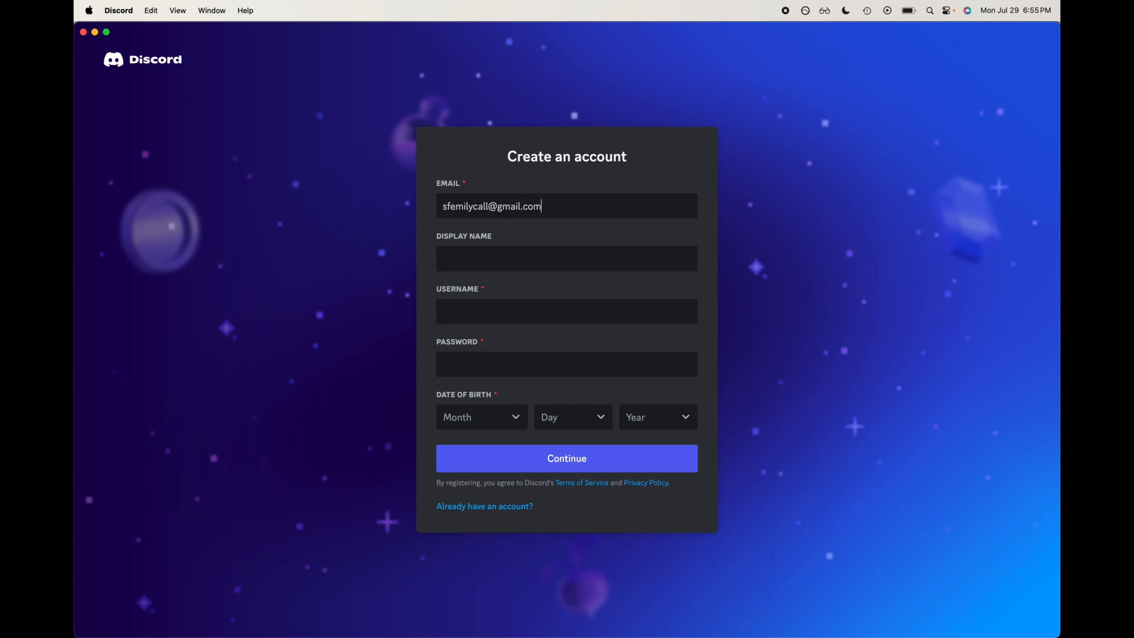
Step: Set the display name to Reynoldswrap and the username to reynoldswrap28
{"action": "left_click", "coordinate": [566, 259]}
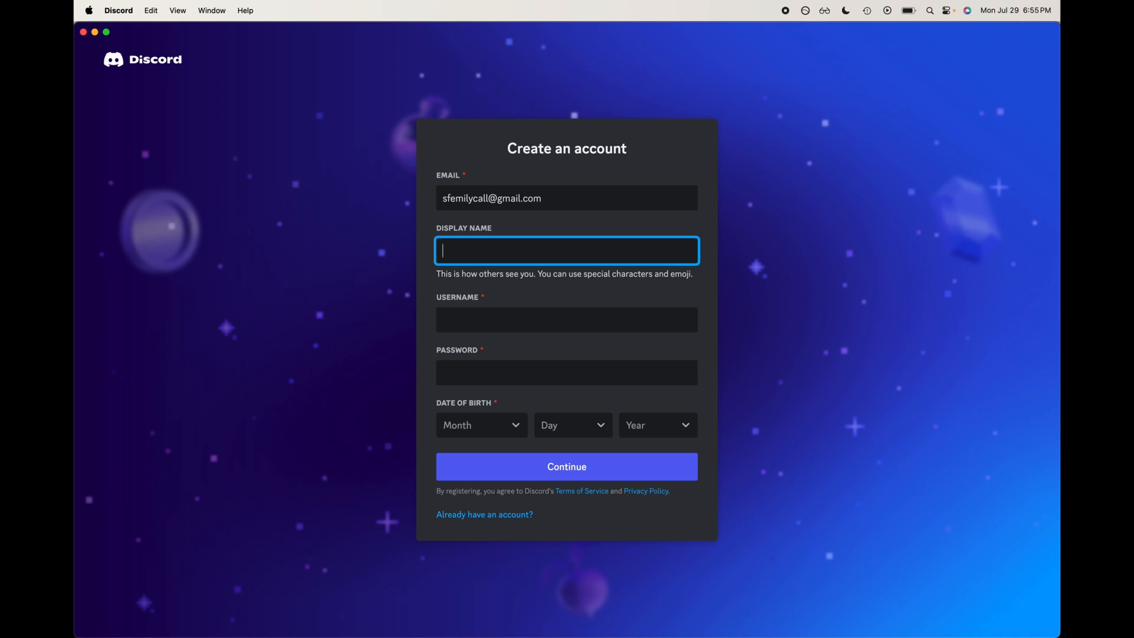
{"action": "type", "text": "Reynoldswrap"}
{"action": "left_click", "coordinate": [498, 302]}
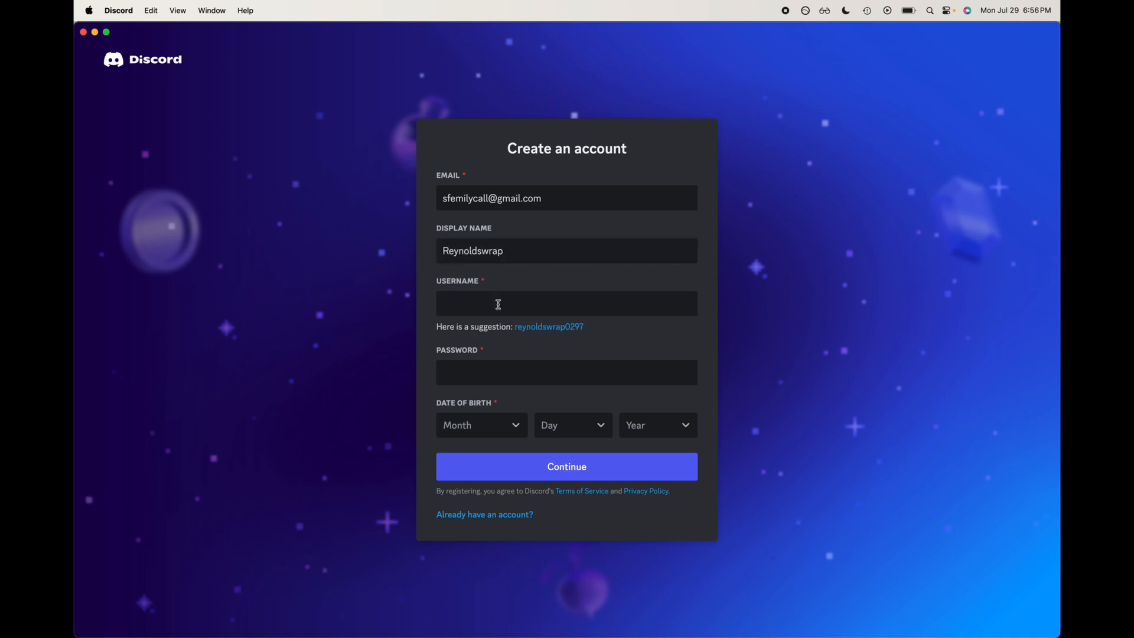
{"action": "left_click", "coordinate": [498, 248]}
{"action": "key", "text": "super+a"}
{"action": "key", "text": "super+c"}
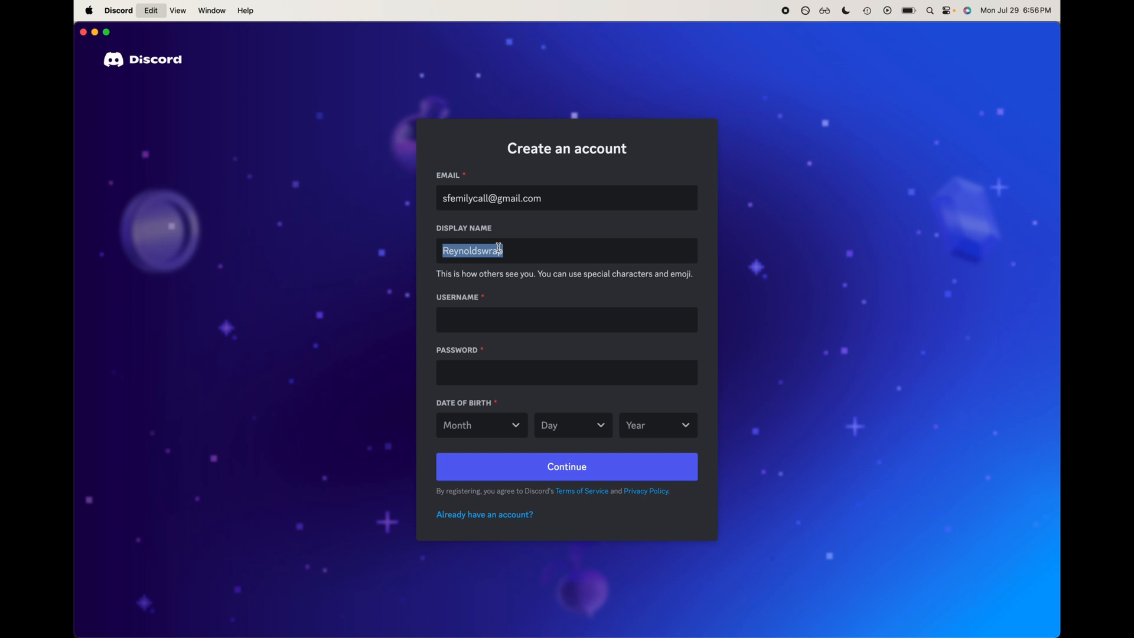
{"action": "left_click", "coordinate": [486, 311]}
{"action": "key", "text": "super+v"}
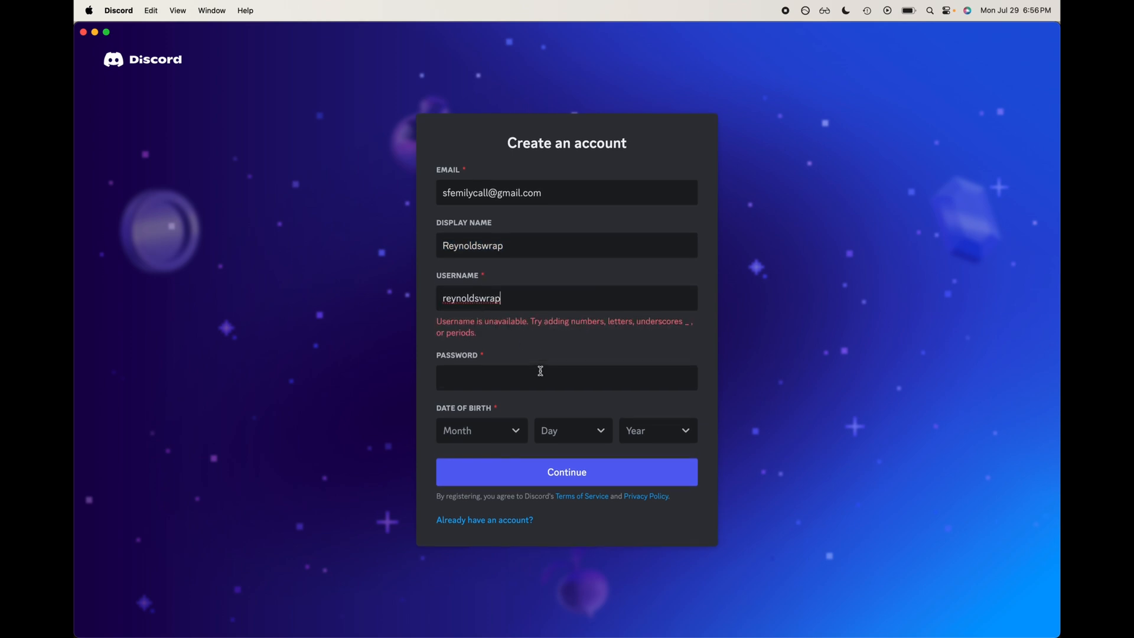
{"action": "type", "text": "28"}
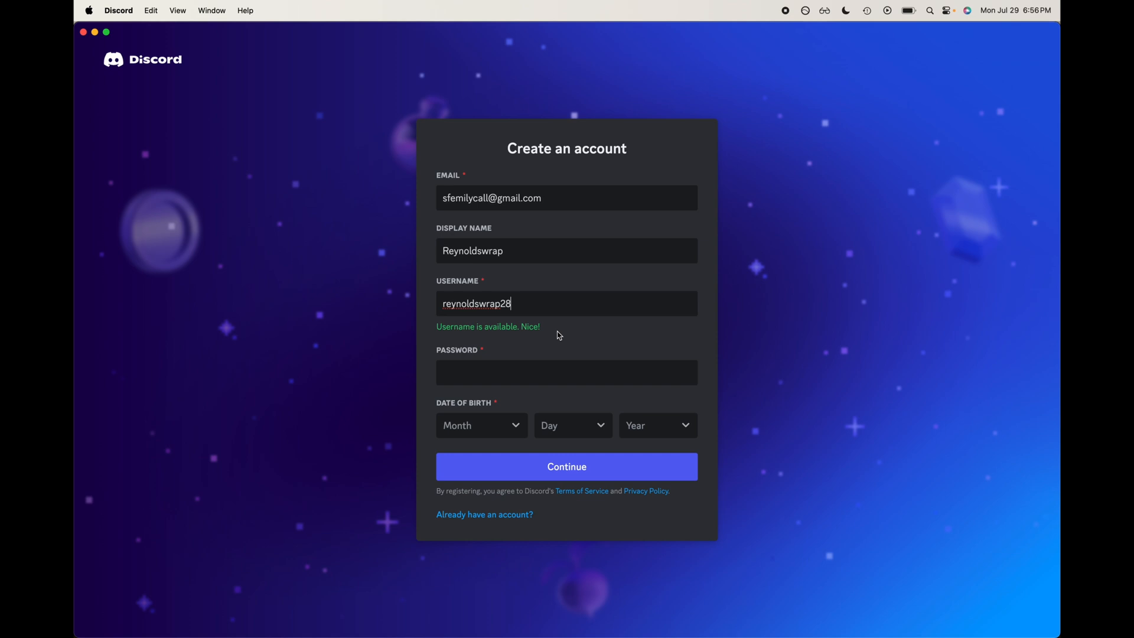
Step: Enter the account password
{"action": "left_click", "coordinate": [539, 371]}
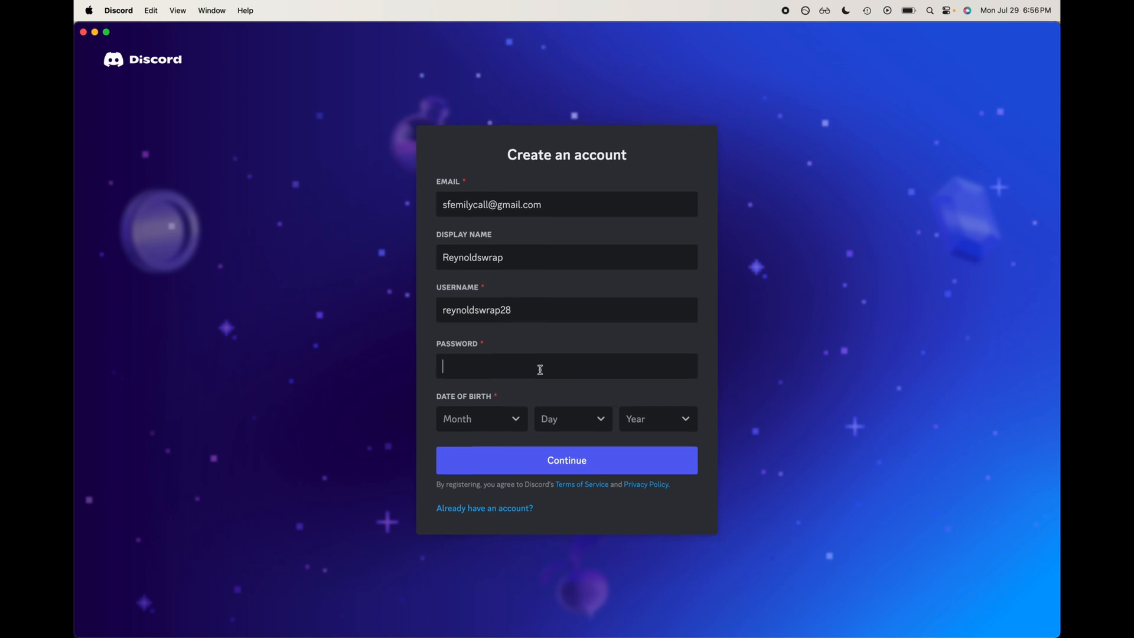
{"action": "type", "text": "•"}
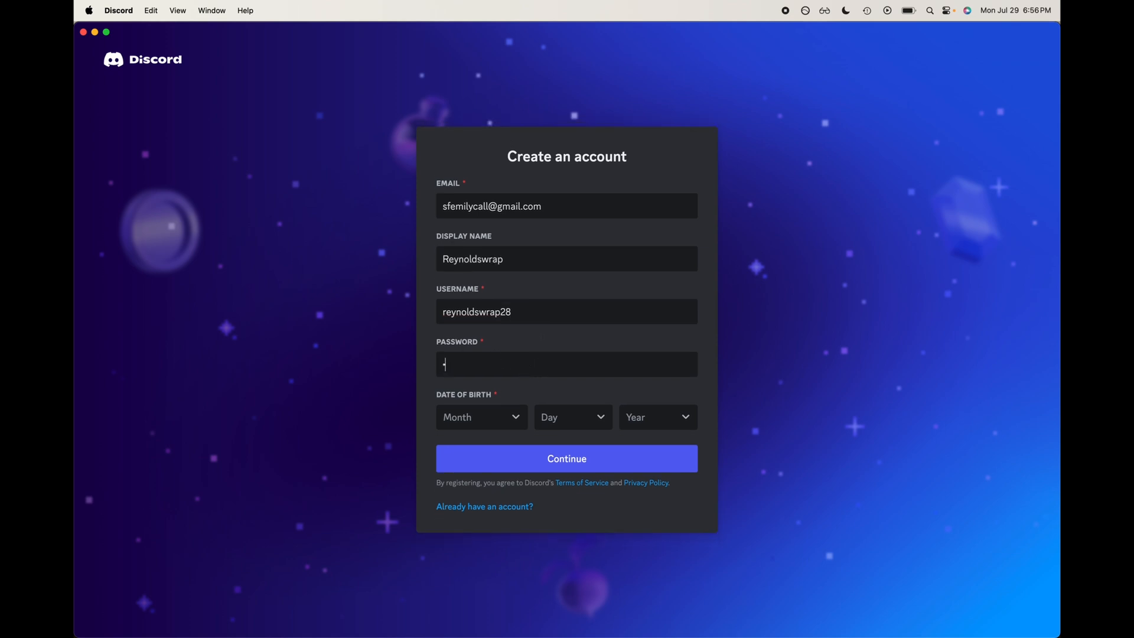
{"action": "key", "text": "BackSpace"}
{"action": "type", "text": "••••••••••••"}
Step: Pick the date of birth month, day and year, and submit the registration form
{"action": "left_click", "coordinate": [481, 416]}
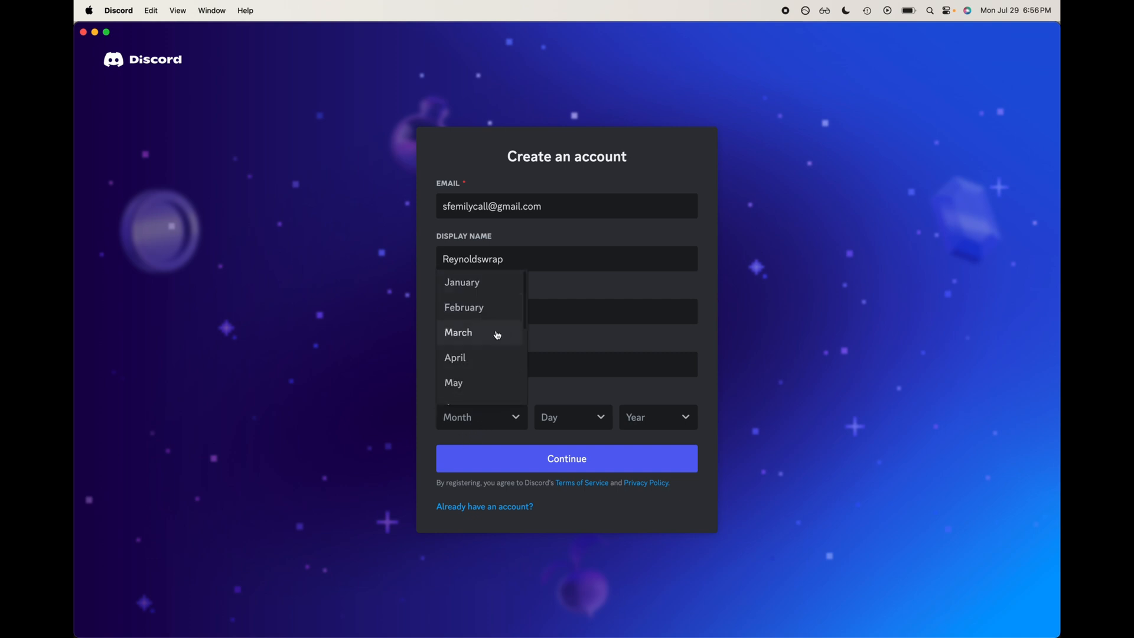
{"action": "left_click", "coordinate": [493, 360]}
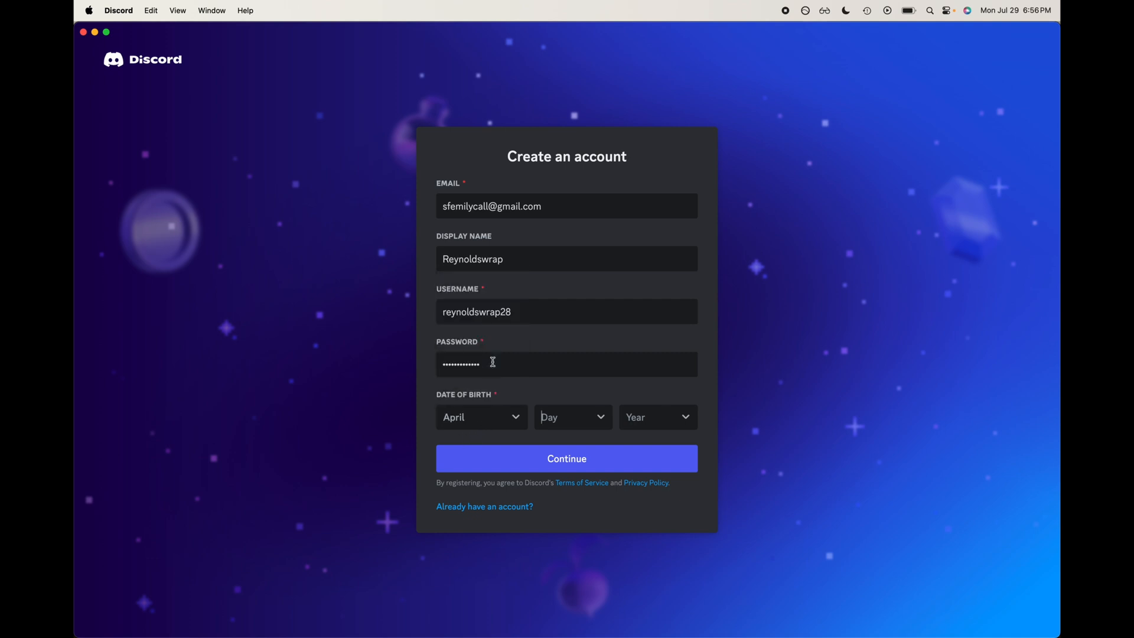
{"action": "left_click", "coordinate": [558, 426]}
{"action": "left_click", "coordinate": [582, 359]}
{"action": "type", "text": "1993"}
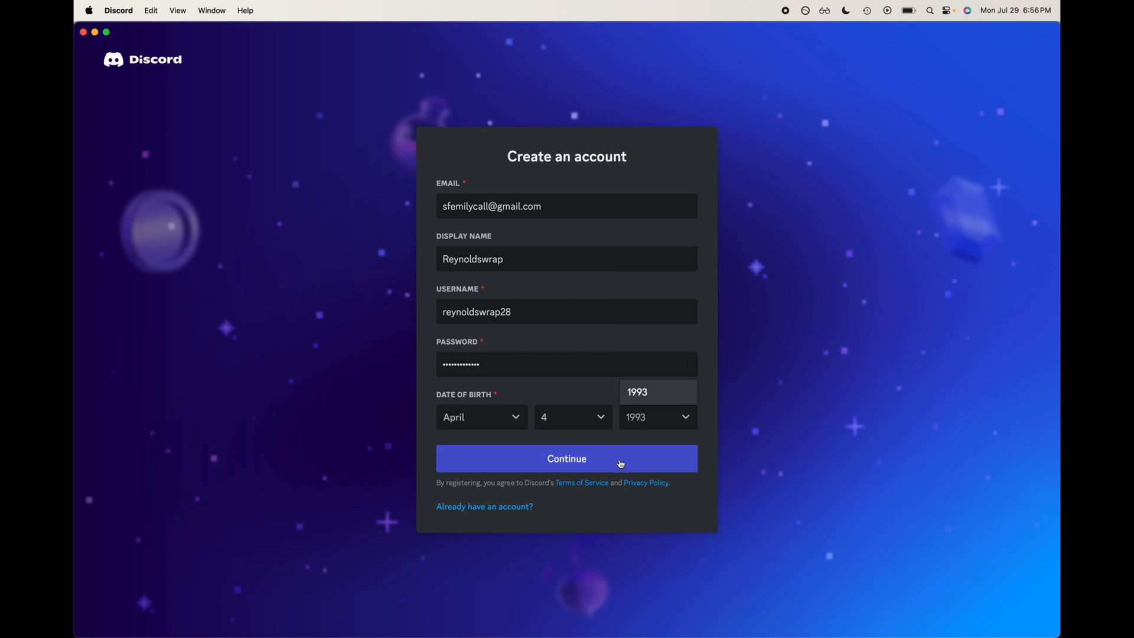
{"action": "left_click", "coordinate": [639, 397]}
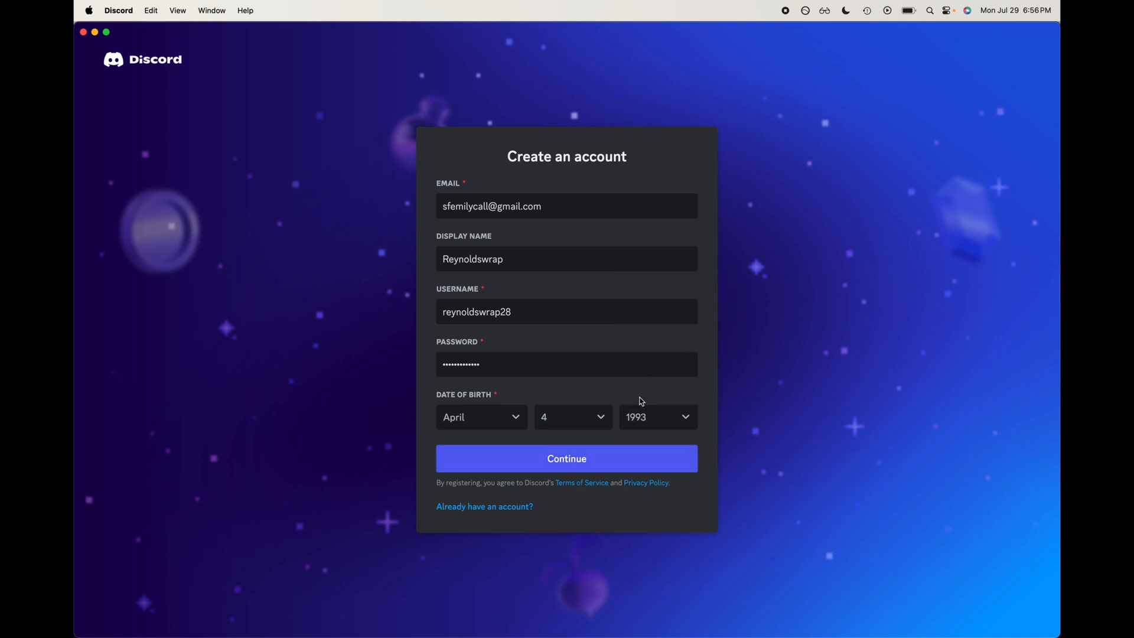
{"action": "left_click", "coordinate": [647, 461]}
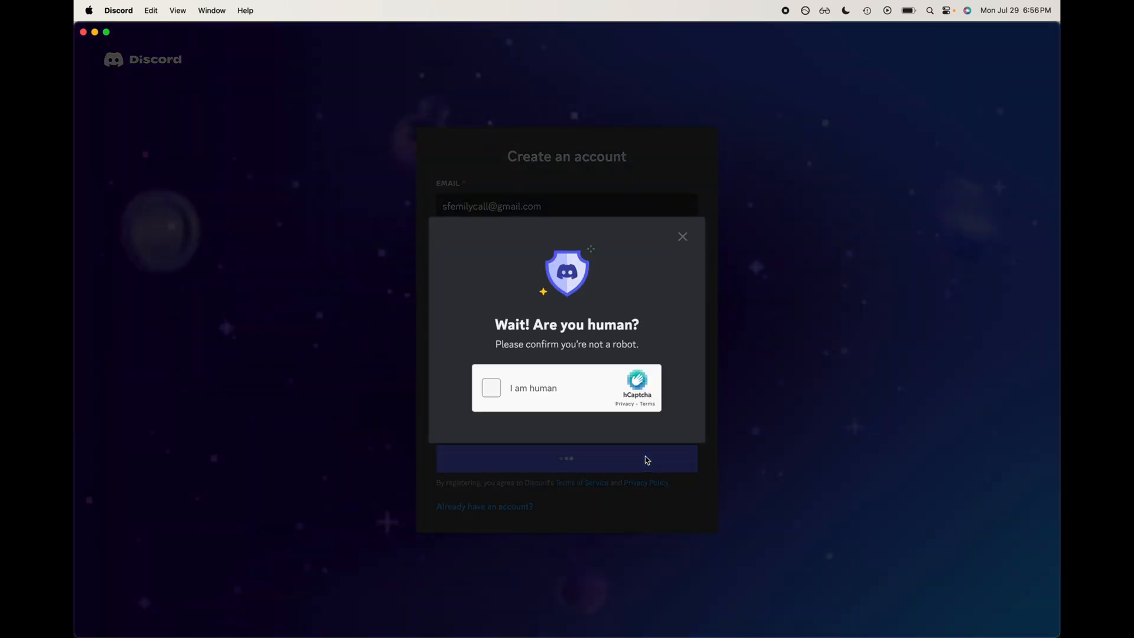
Step: Complete the human verification challenge by selecting the parrot in each image and verifying
{"action": "left_click", "coordinate": [549, 393]}
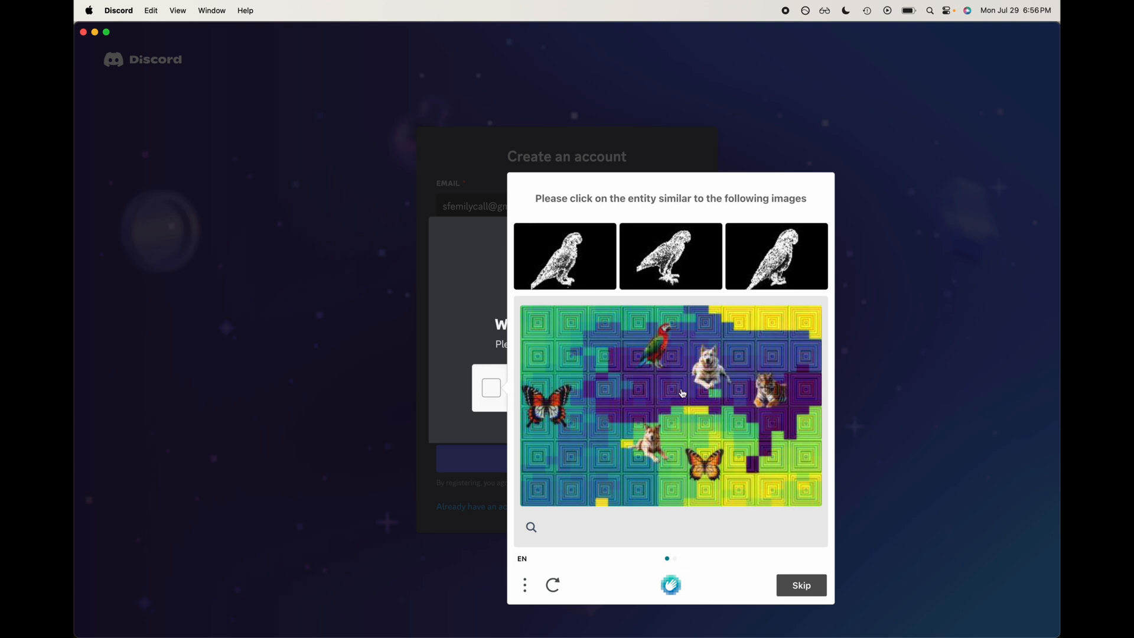
{"action": "left_click", "coordinate": [650, 354]}
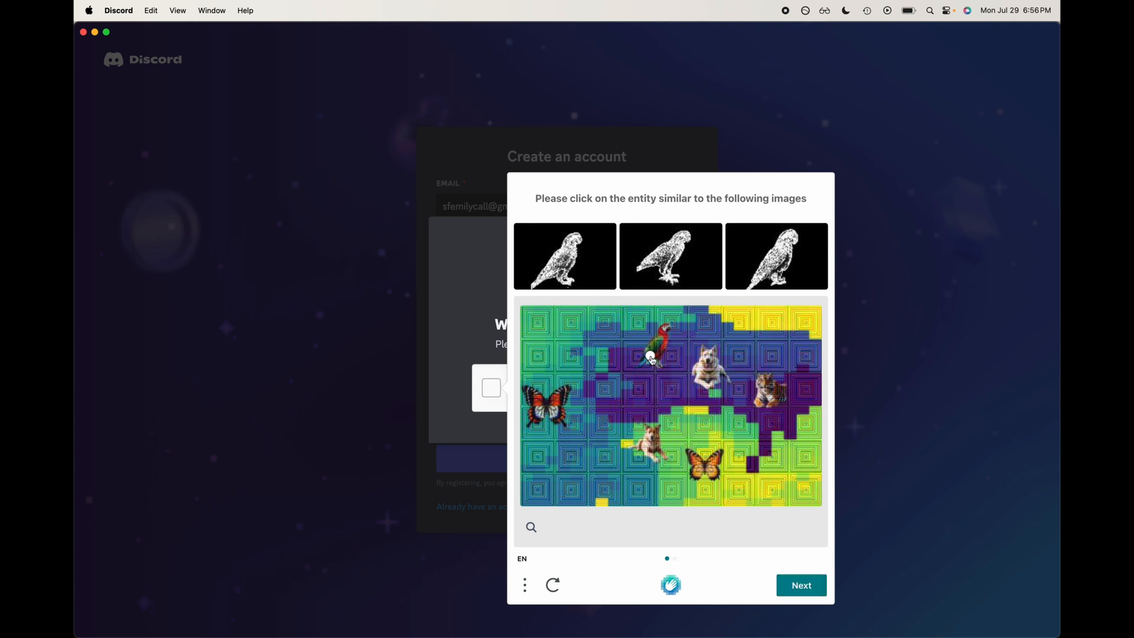
{"action": "left_click", "coordinate": [820, 584]}
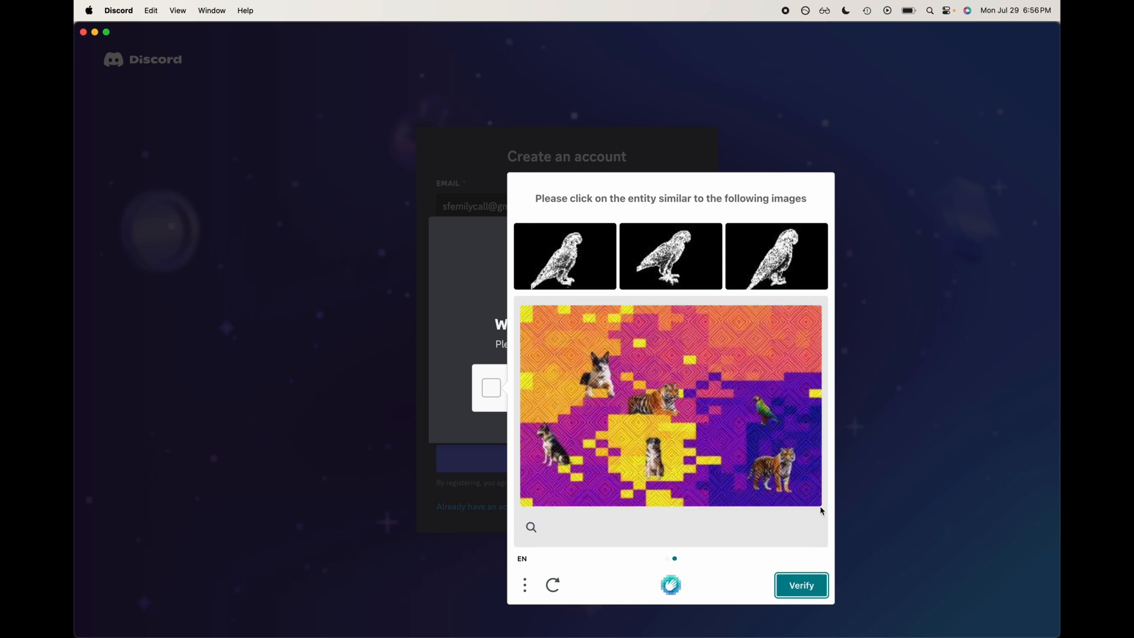
{"action": "left_click", "coordinate": [764, 412]}
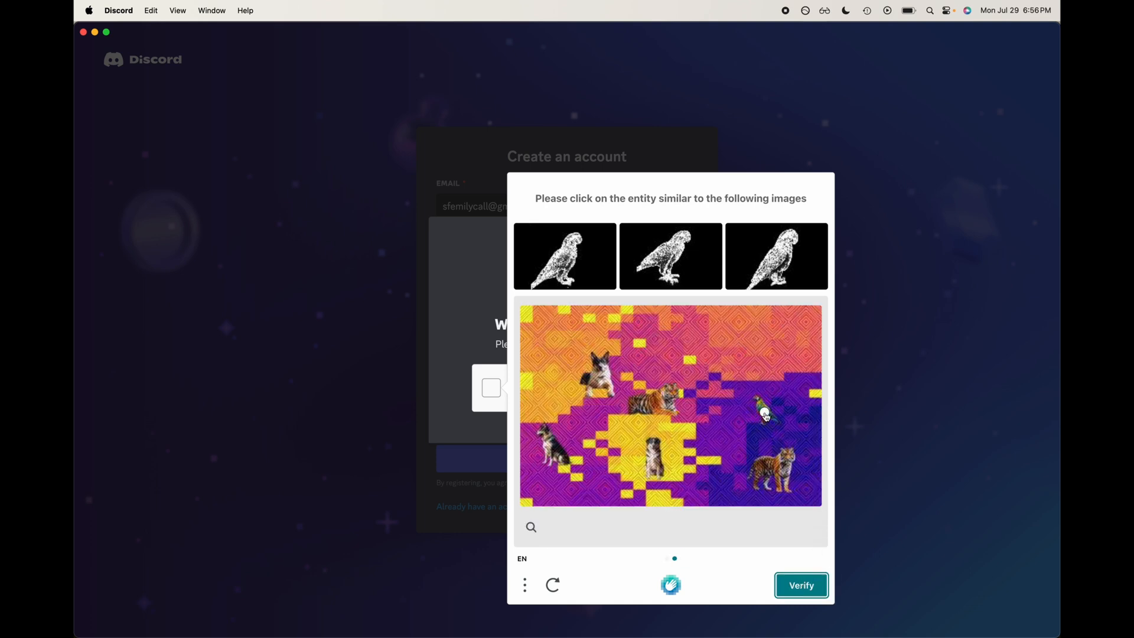
{"action": "left_click", "coordinate": [798, 587]}
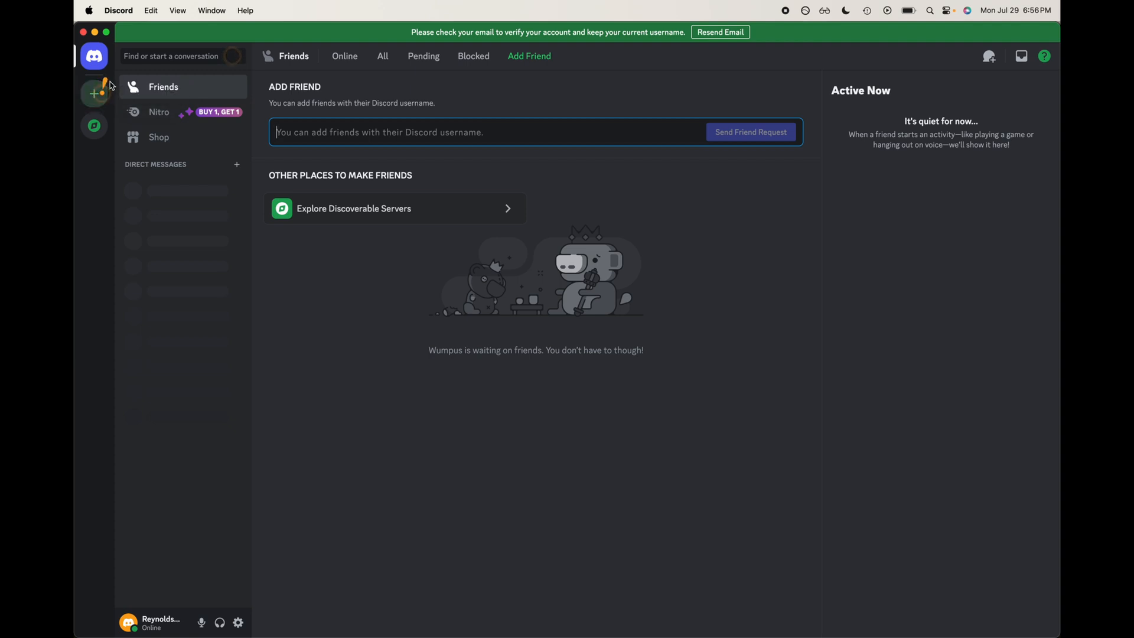
Step: Dismiss the tips and start creating a new server of your own
{"action": "mouse_move", "coordinate": [97, 101]}
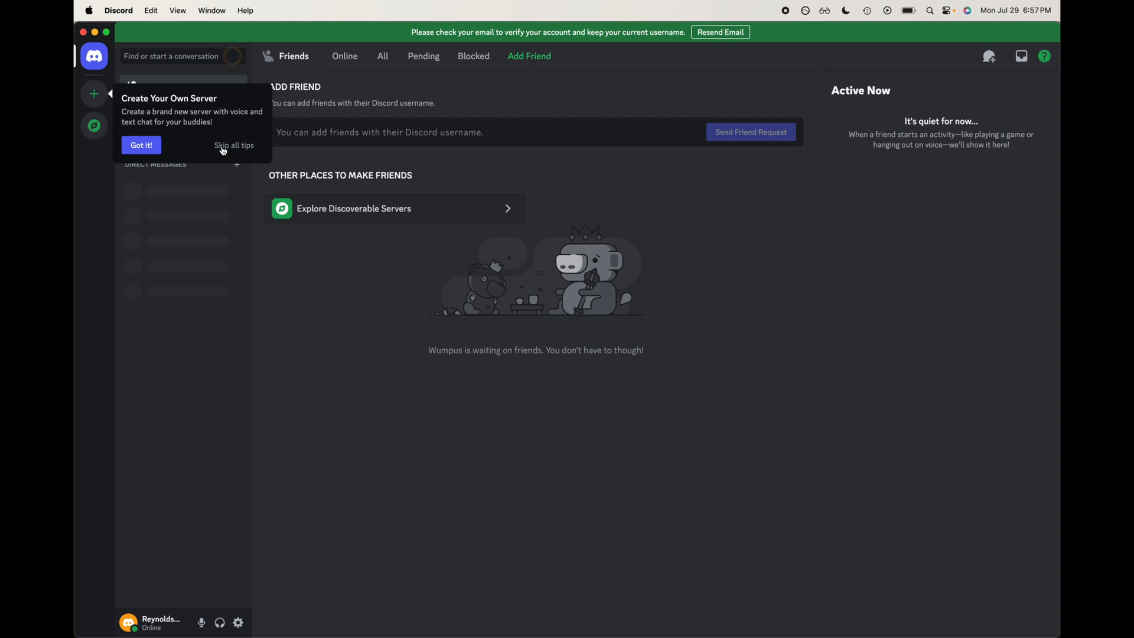
{"action": "left_click", "coordinate": [223, 147]}
{"action": "left_click", "coordinate": [99, 99]}
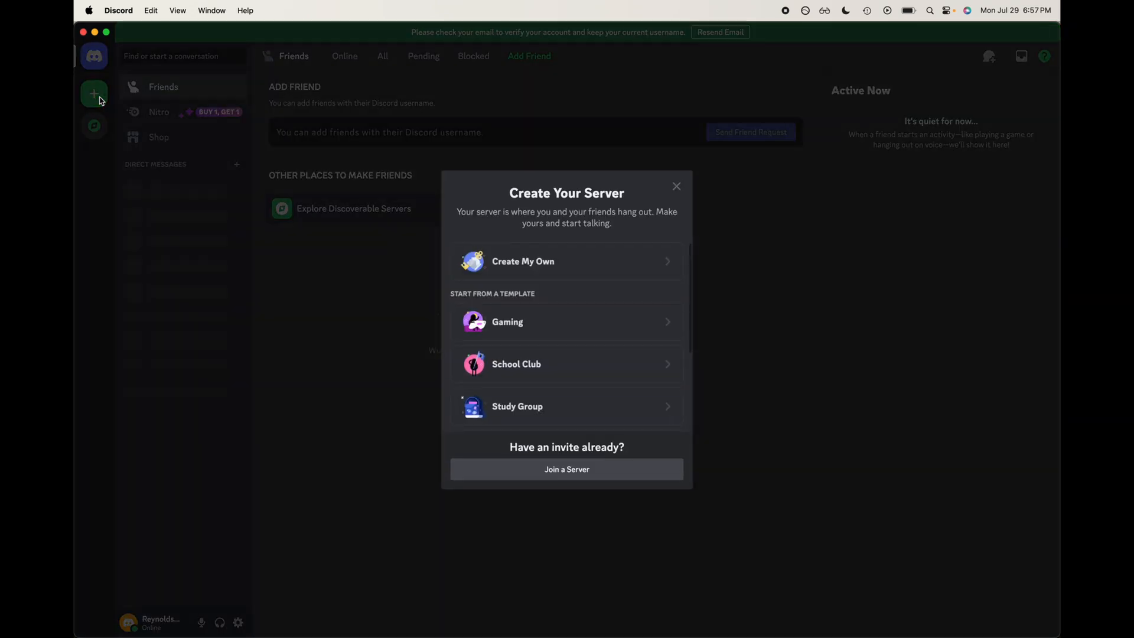
{"action": "scroll", "coordinate": [555, 267], "scroll_direction": "down", "scroll_amount": 1}
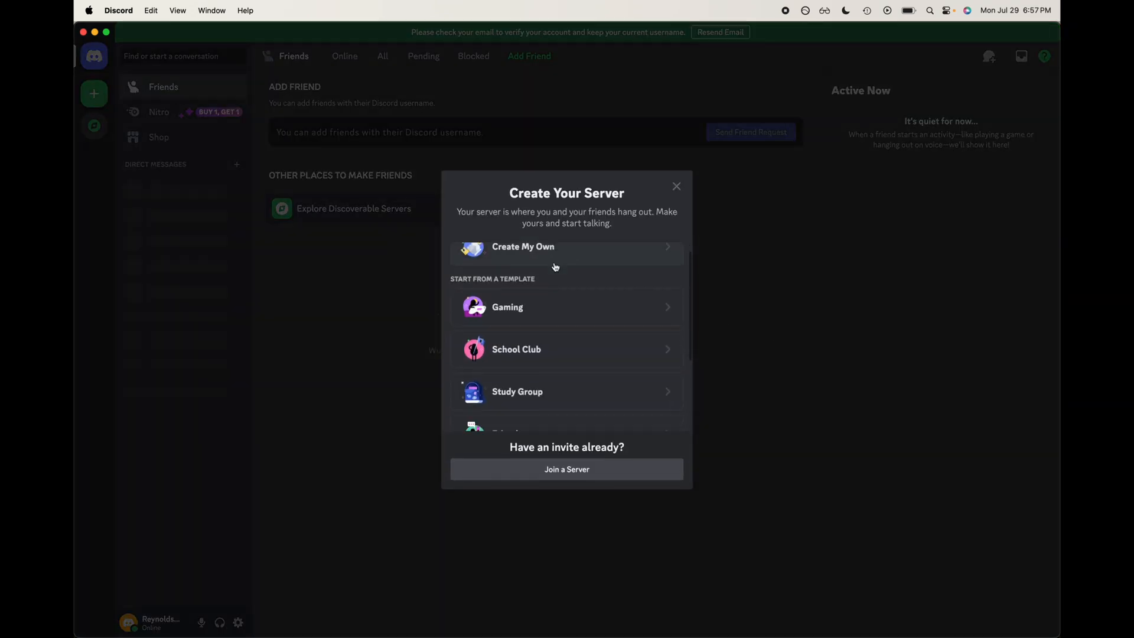
{"action": "scroll", "coordinate": [555, 267], "scroll_direction": "down", "scroll_amount": 4}
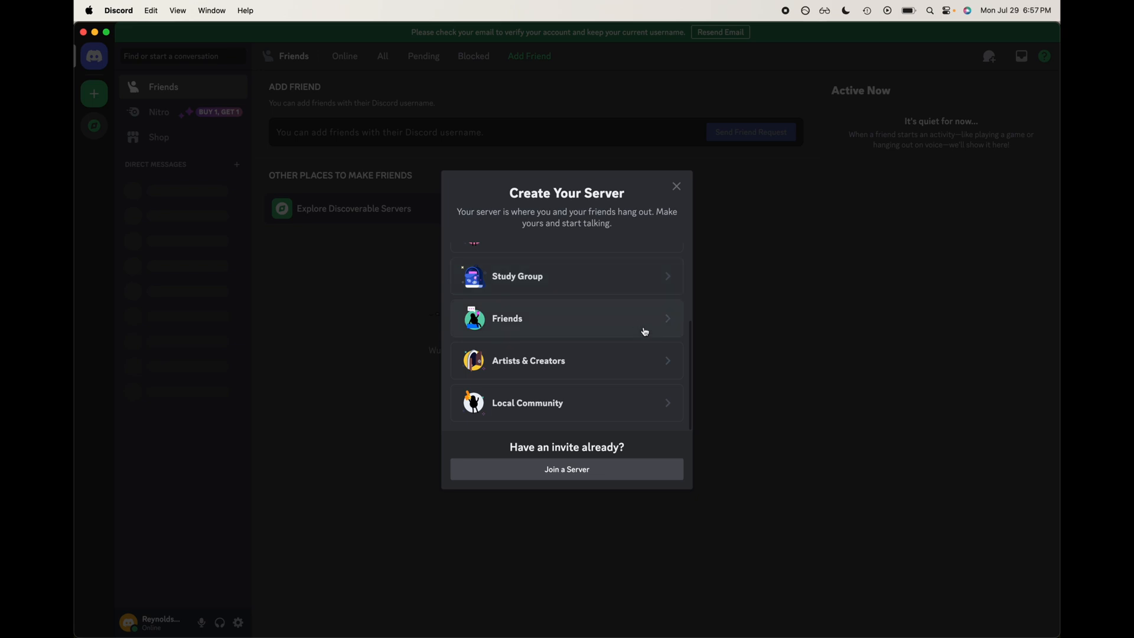
{"action": "scroll", "coordinate": [643, 329], "scroll_direction": "up", "scroll_amount": 5}
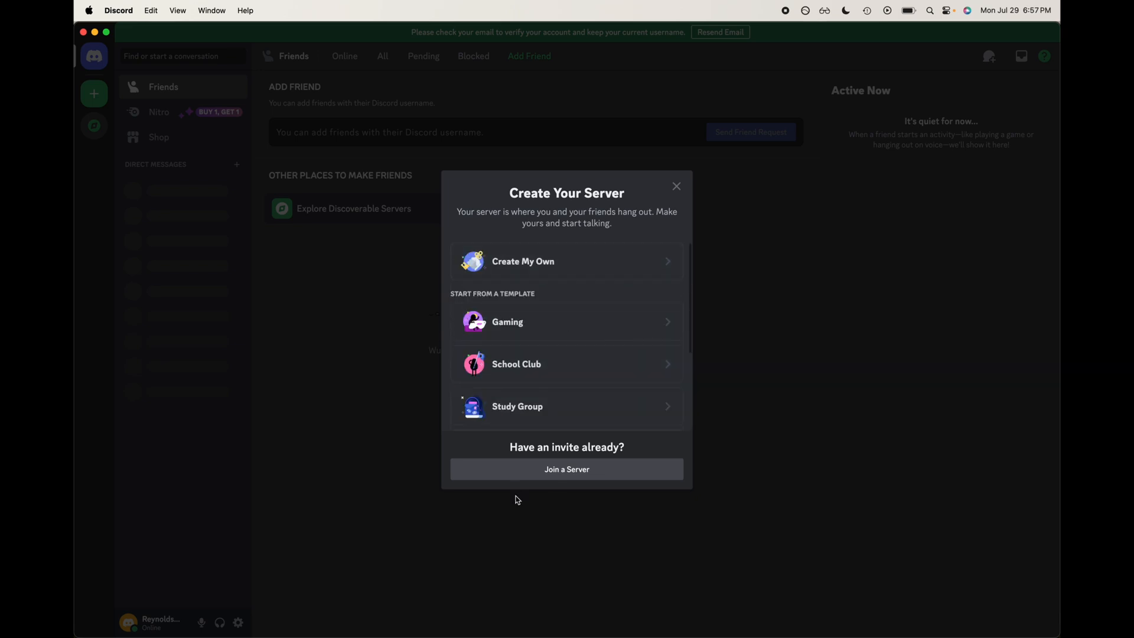
{"action": "left_click", "coordinate": [605, 263]}
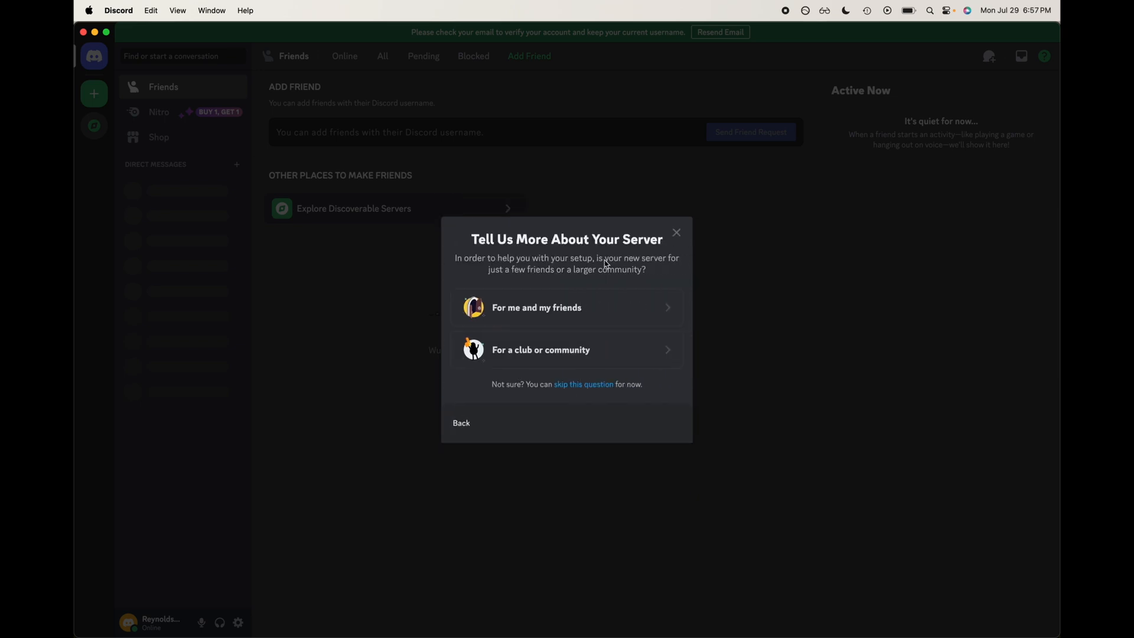
Step: Create the server for me and my friends, named Reynoldswrap server
{"action": "left_click", "coordinate": [644, 314]}
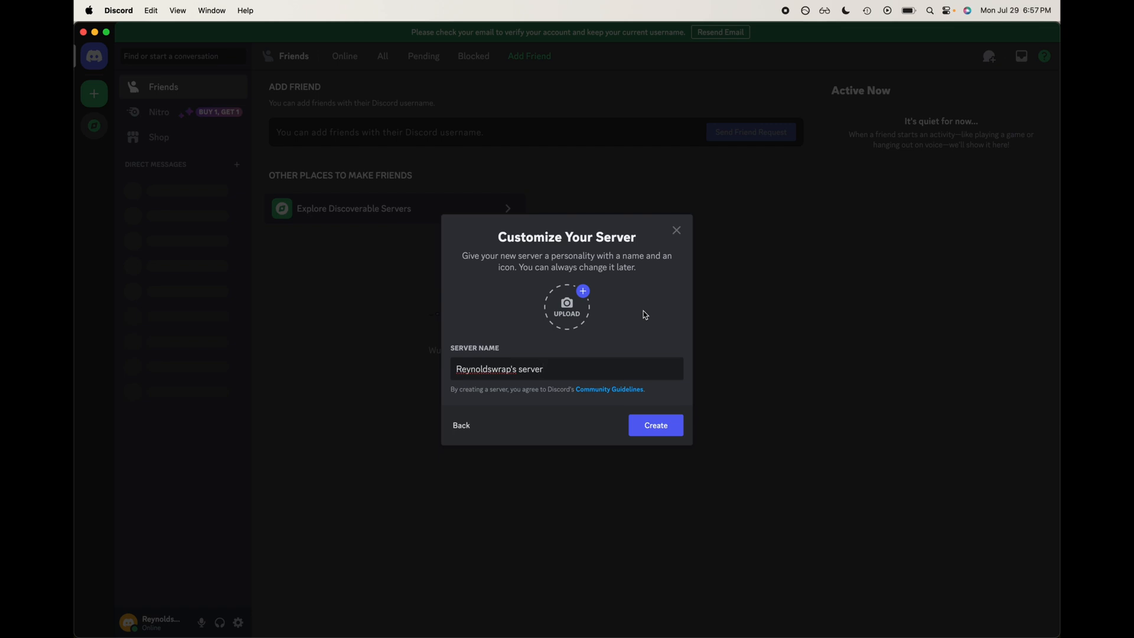
{"action": "key", "text": "BackSpace"}
{"action": "key", "text": "BackSpace"}
{"action": "key", "text": "BackSpace"}
{"action": "key", "text": "BackSpace"}
{"action": "key", "text": "BackSpace"}
{"action": "key", "text": "BackSpace"}
{"action": "key", "text": "BackSpace"}
{"action": "key", "text": "BackSpace"}
{"action": "key", "text": "BackSpace"}
{"action": "type", "text": "server"}
{"action": "left_click", "coordinate": [655, 425]}
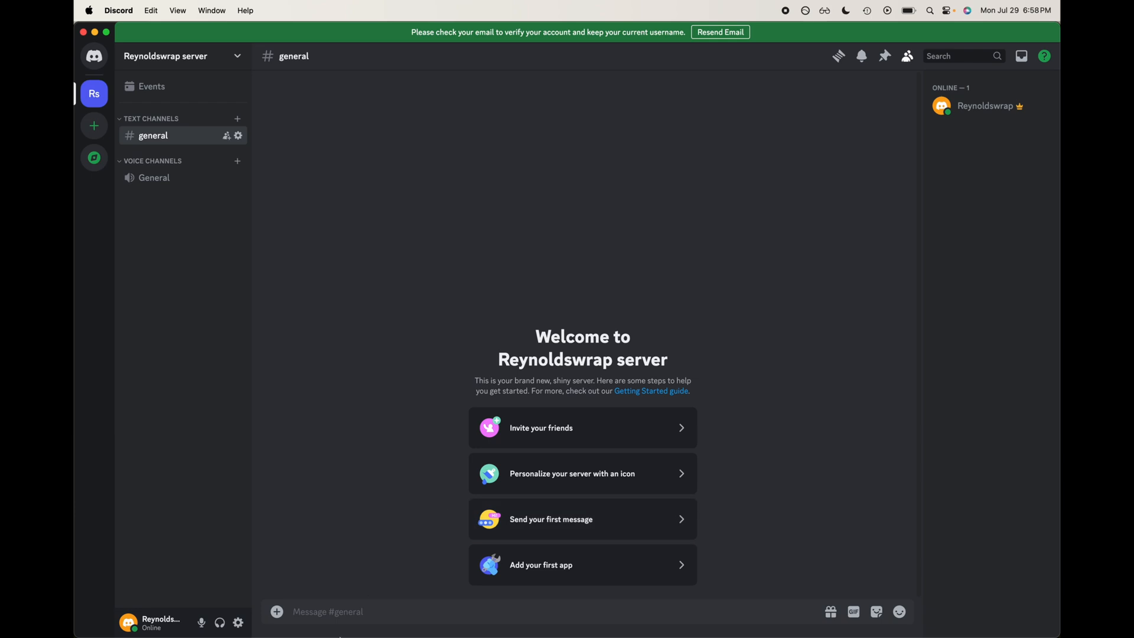
Step: Send the message hi in the general channel
{"action": "mouse_move", "coordinate": [348, 622]}
{"action": "type", "text": "hi"}
{"action": "key", "text": "Return"}
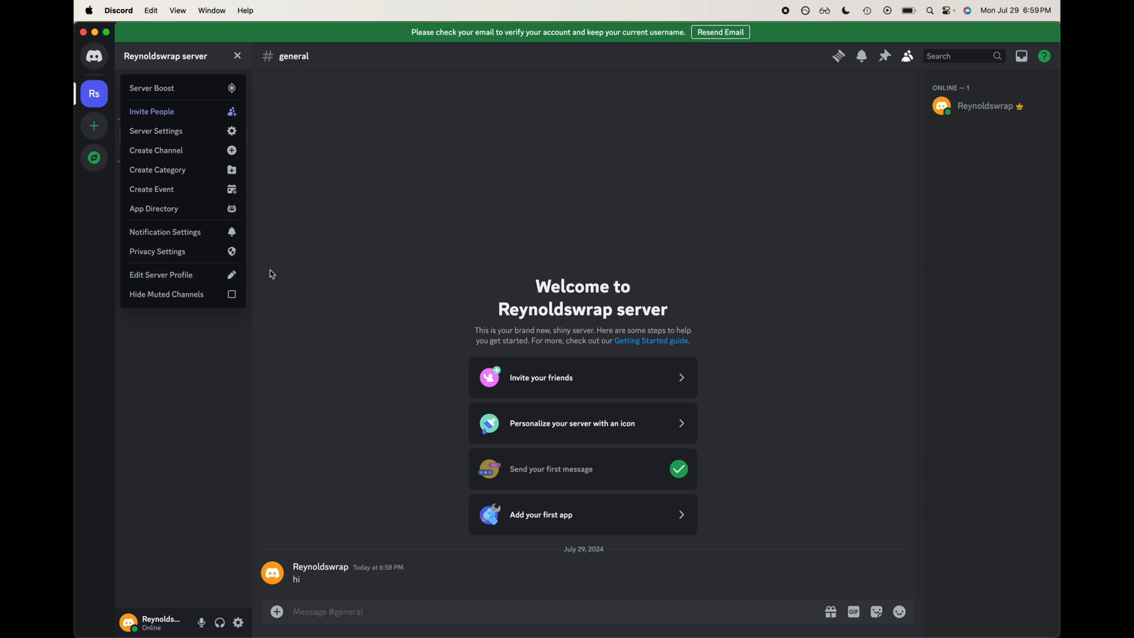
Step: Open the server settings and upload Discord logo.png as the server icon
{"action": "left_click", "coordinate": [220, 137]}
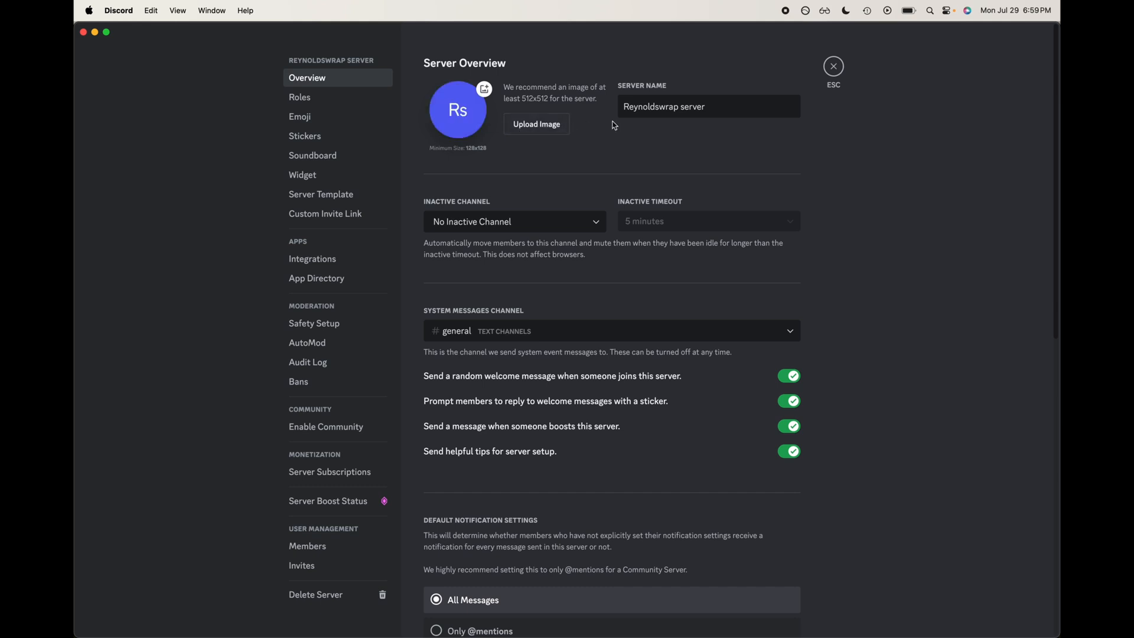
{"action": "left_click", "coordinate": [451, 109]}
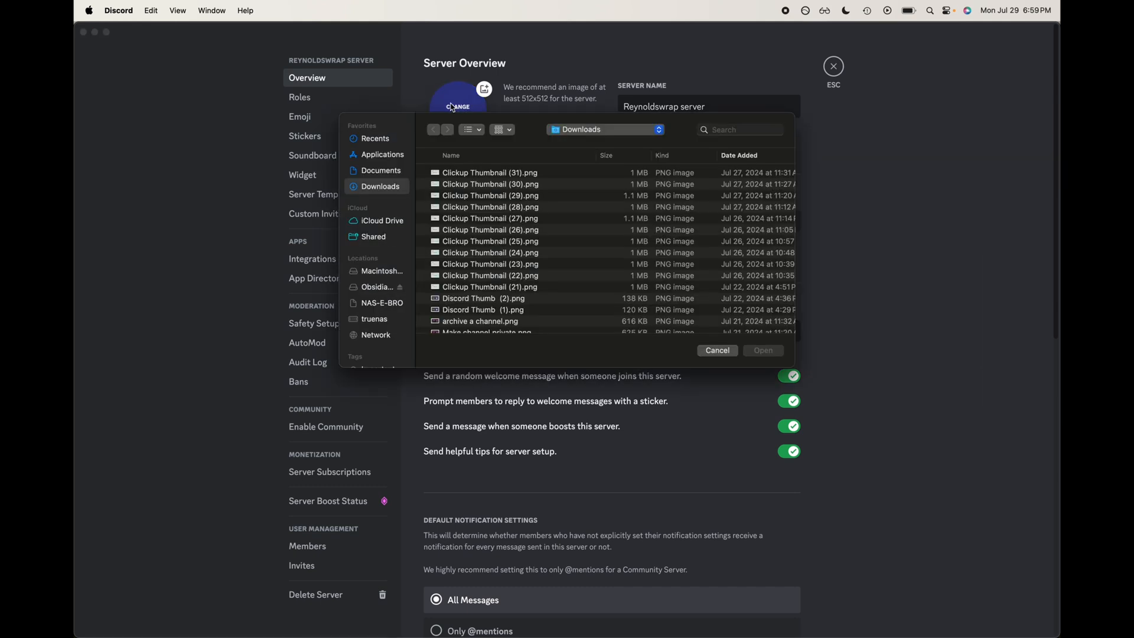
{"action": "left_click", "coordinate": [756, 128]}
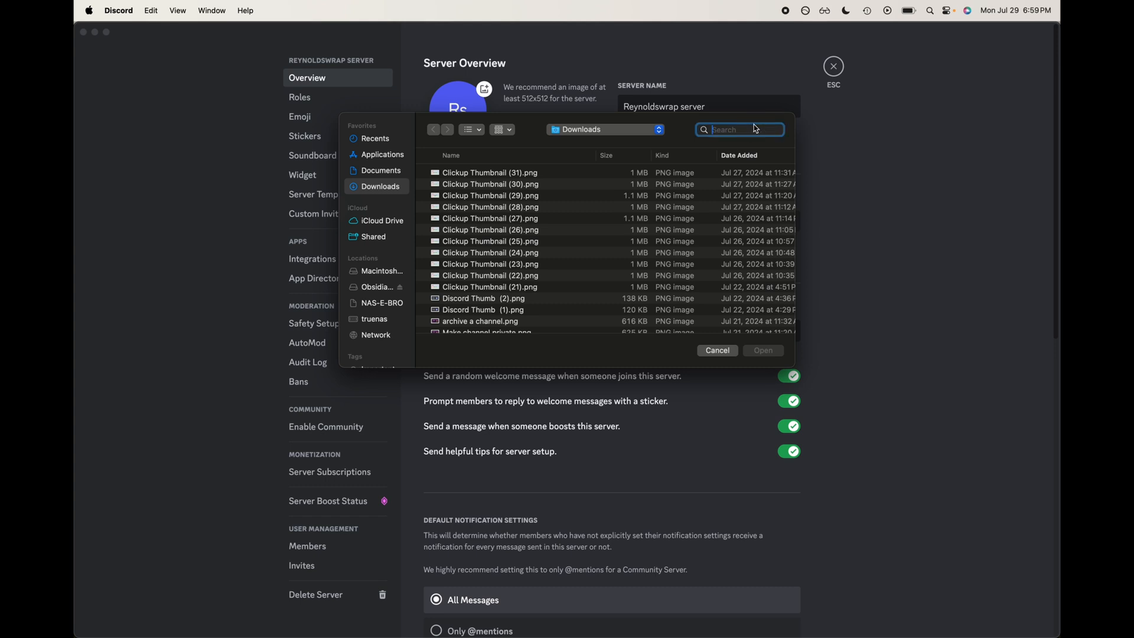
{"action": "type", "text": "discord"}
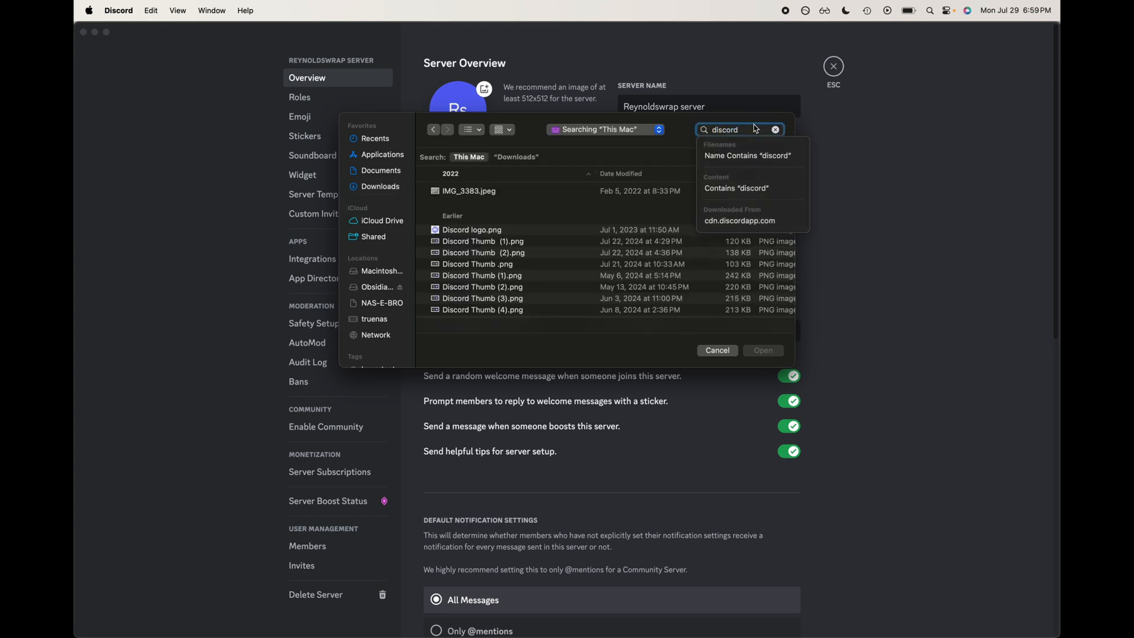
{"action": "double_click", "coordinate": [504, 228]}
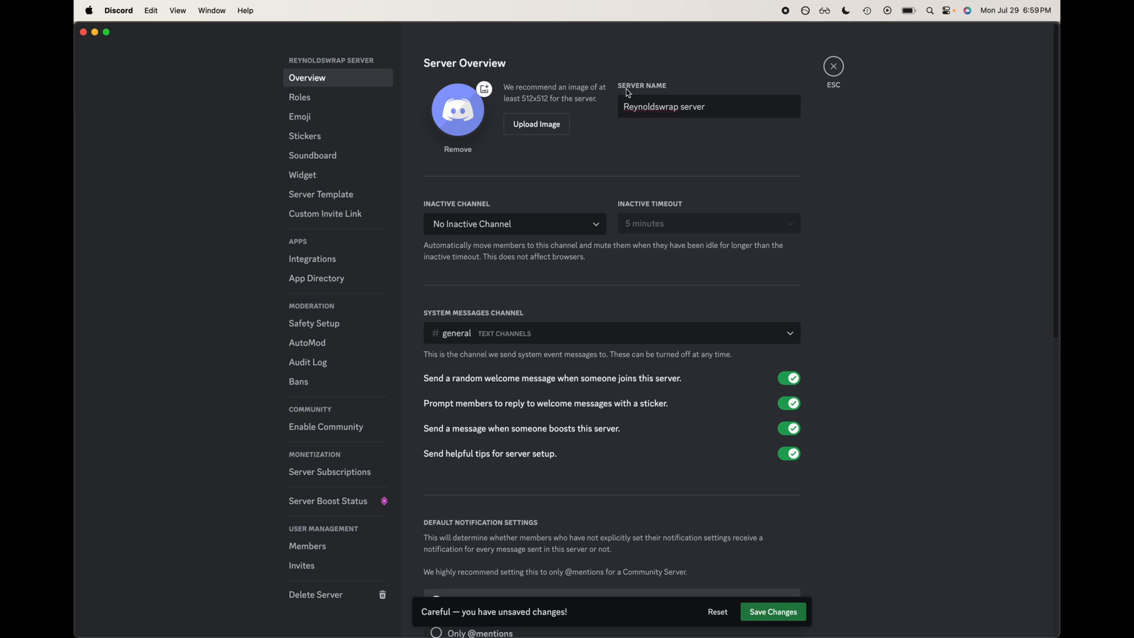
Step: Review the inactive channel options and the remaining server overview settings
{"action": "left_click", "coordinate": [568, 225]}
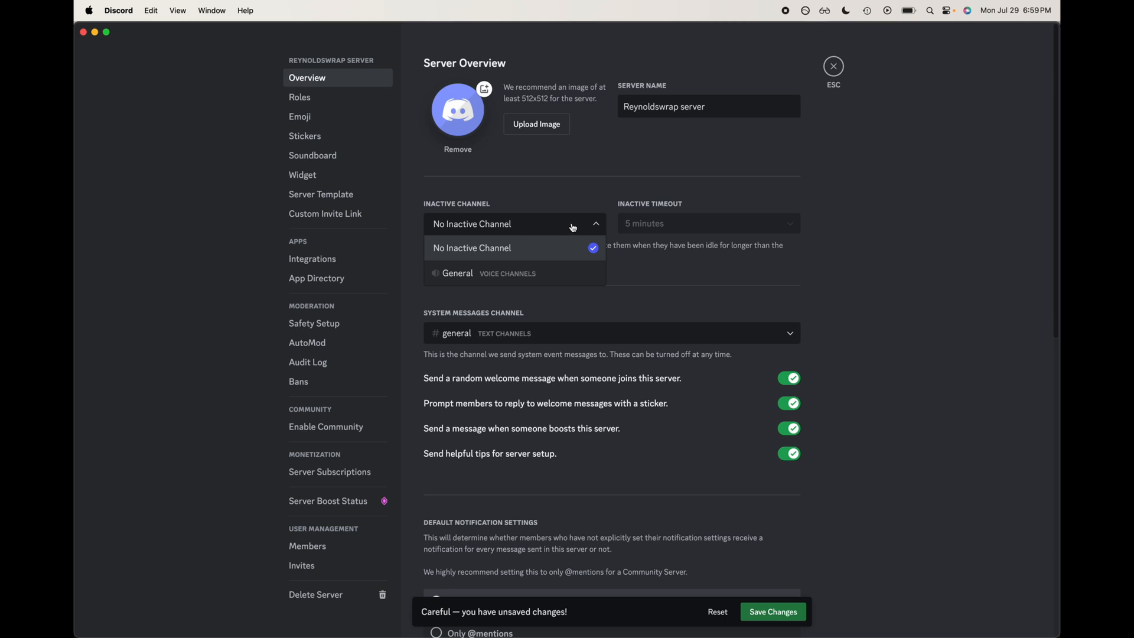
{"action": "left_click", "coordinate": [573, 229]}
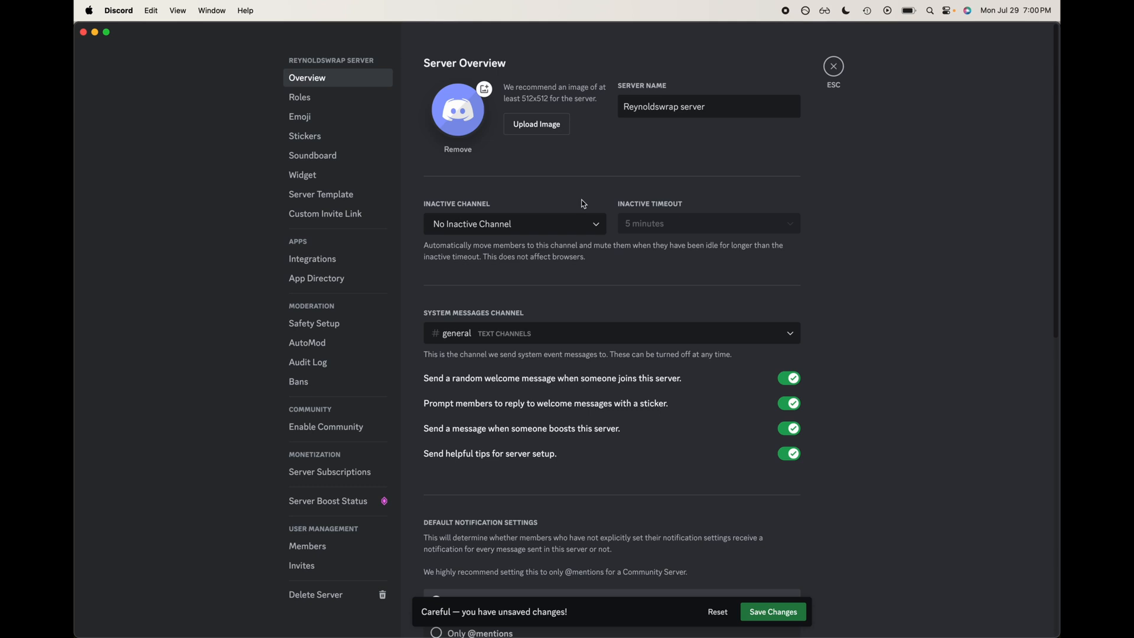
{"action": "scroll", "coordinate": [709, 293], "scroll_direction": "down", "scroll_amount": 5}
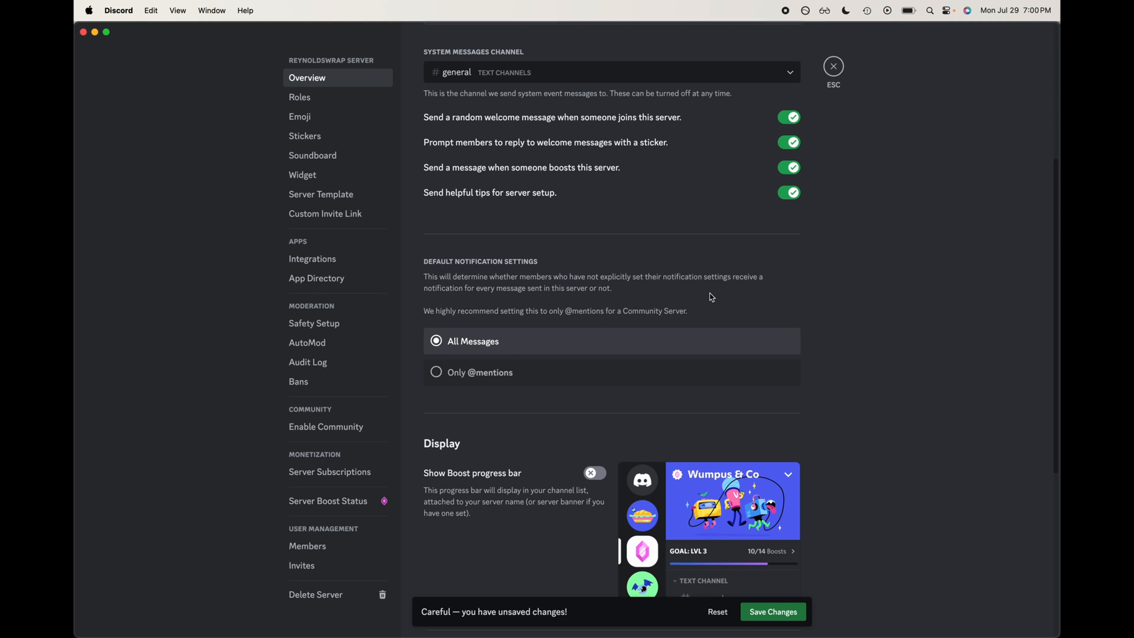
{"action": "scroll", "coordinate": [711, 297], "scroll_direction": "down", "scroll_amount": 1}
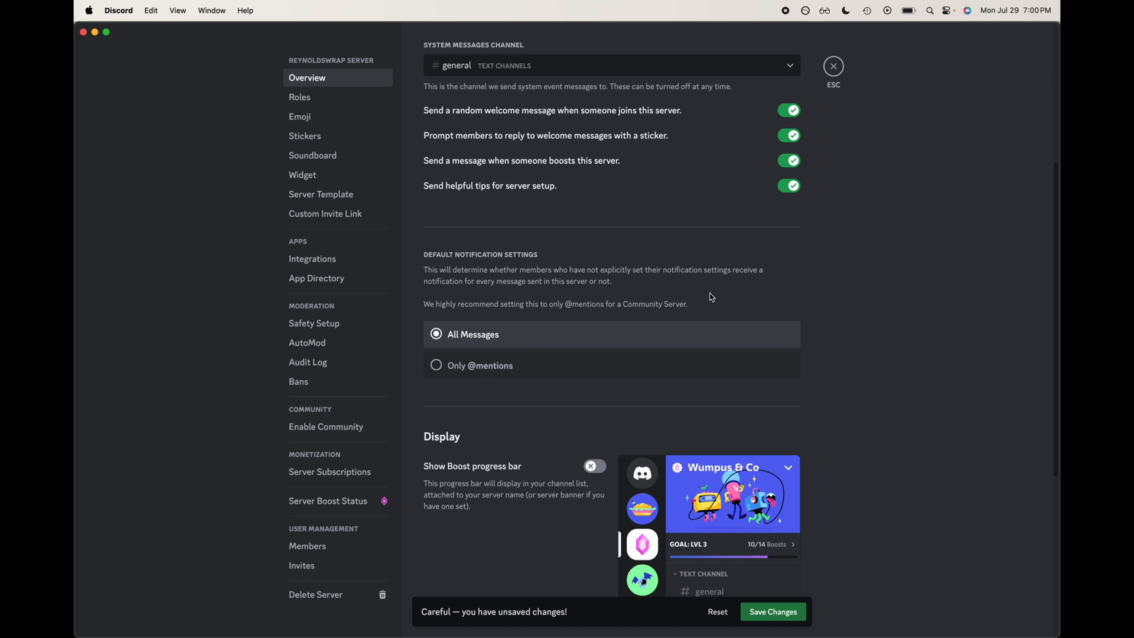
{"action": "scroll", "coordinate": [714, 355], "scroll_direction": "down", "scroll_amount": 5}
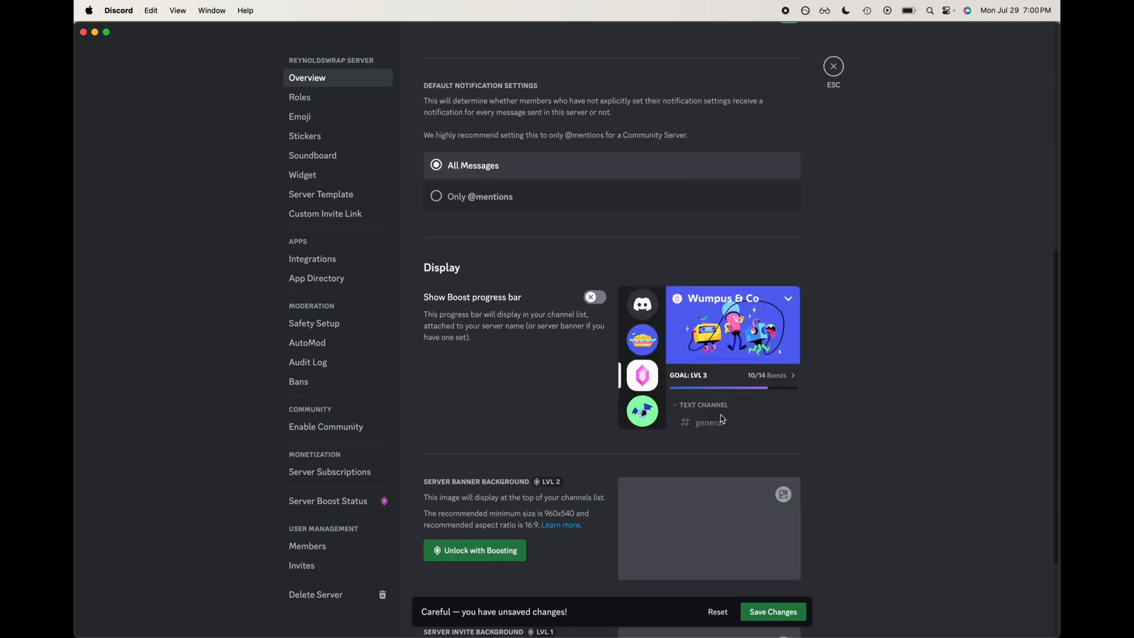
{"action": "scroll", "coordinate": [720, 415], "scroll_direction": "up", "scroll_amount": 12}
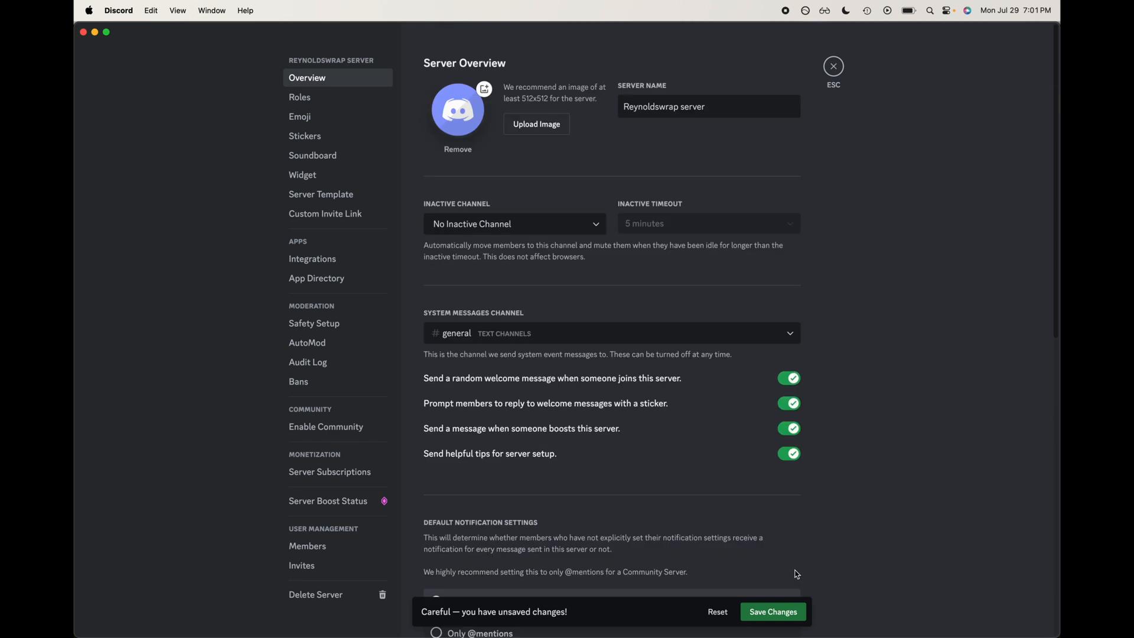
Step: Save the server icon change and close the server settings
{"action": "left_click", "coordinate": [774, 611]}
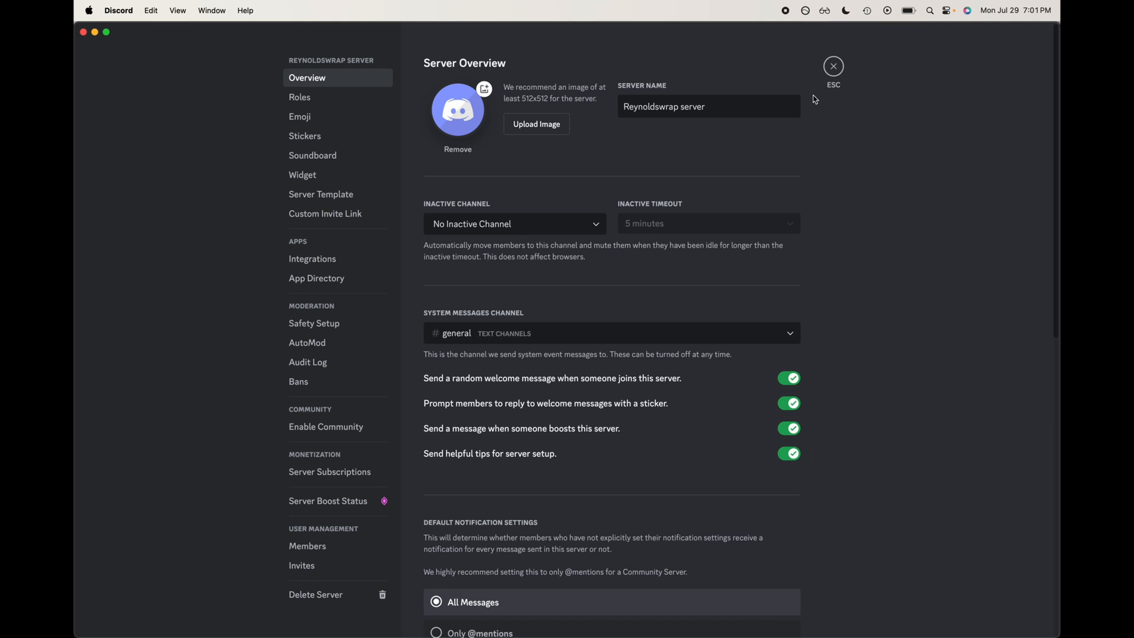
{"action": "left_click", "coordinate": [833, 68]}
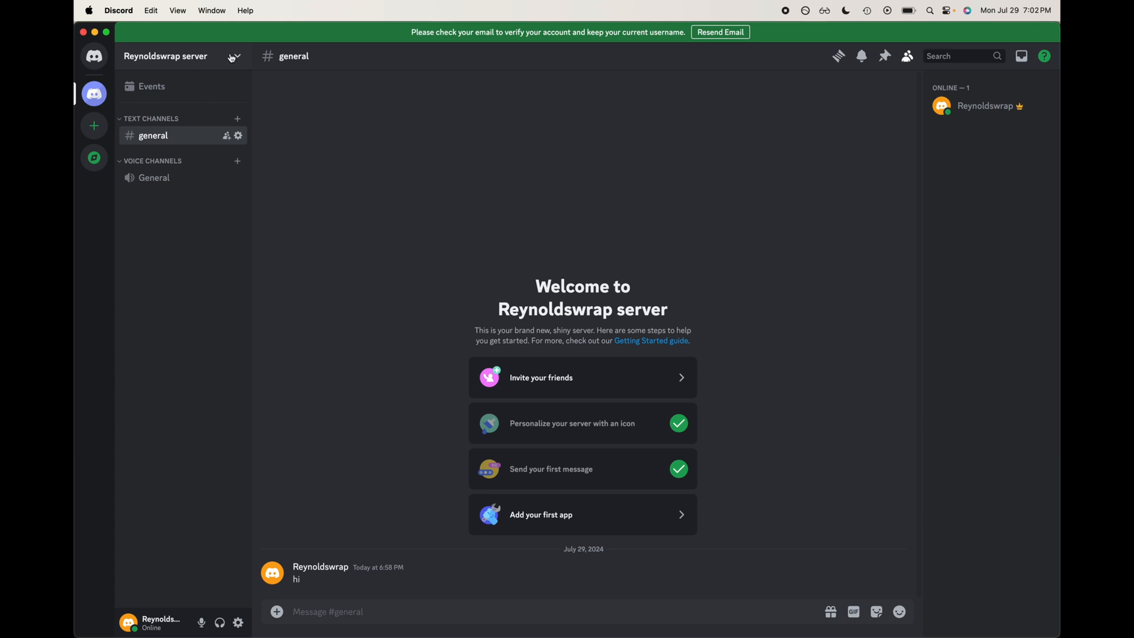
{"action": "left_click", "coordinate": [234, 58]}
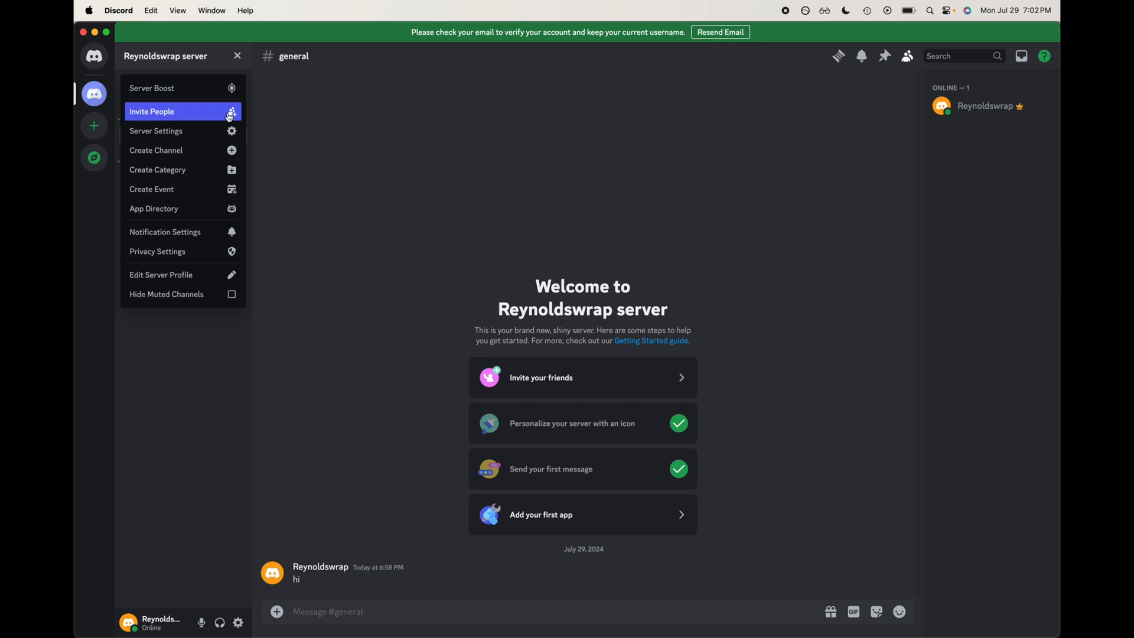
{"action": "left_click", "coordinate": [230, 130]}
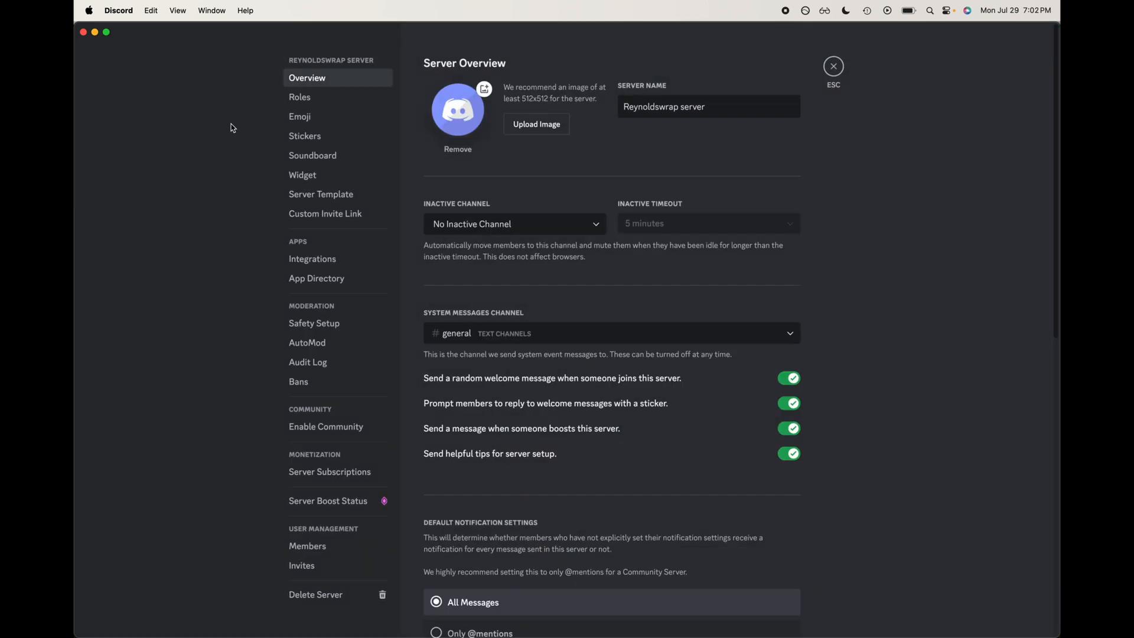
{"action": "left_click", "coordinate": [307, 95]}
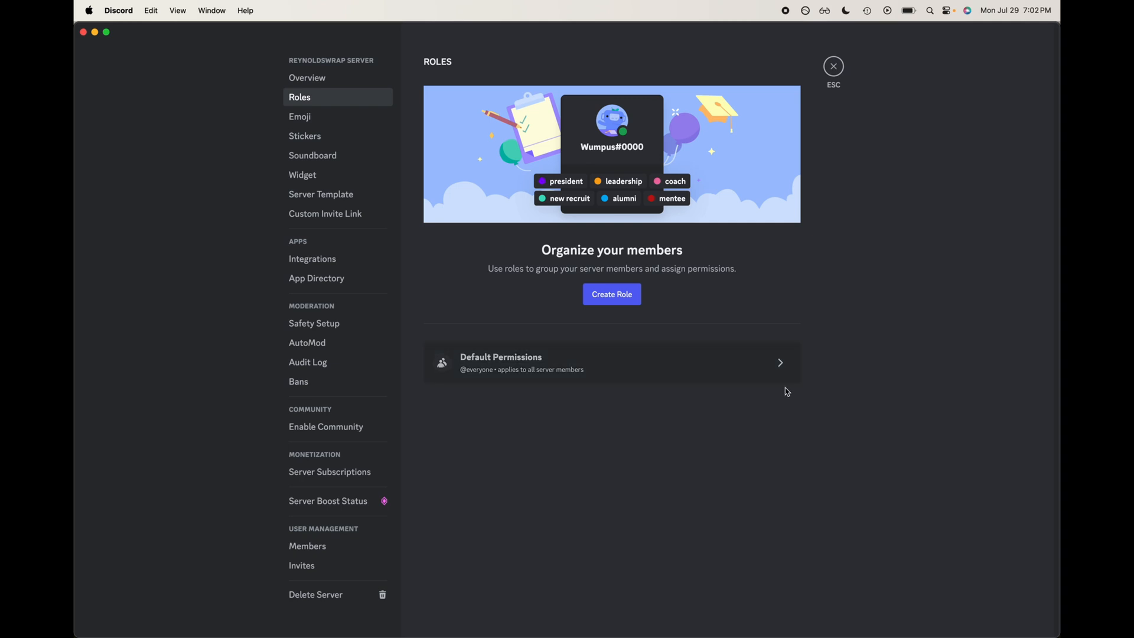
{"action": "left_click", "coordinate": [757, 356]}
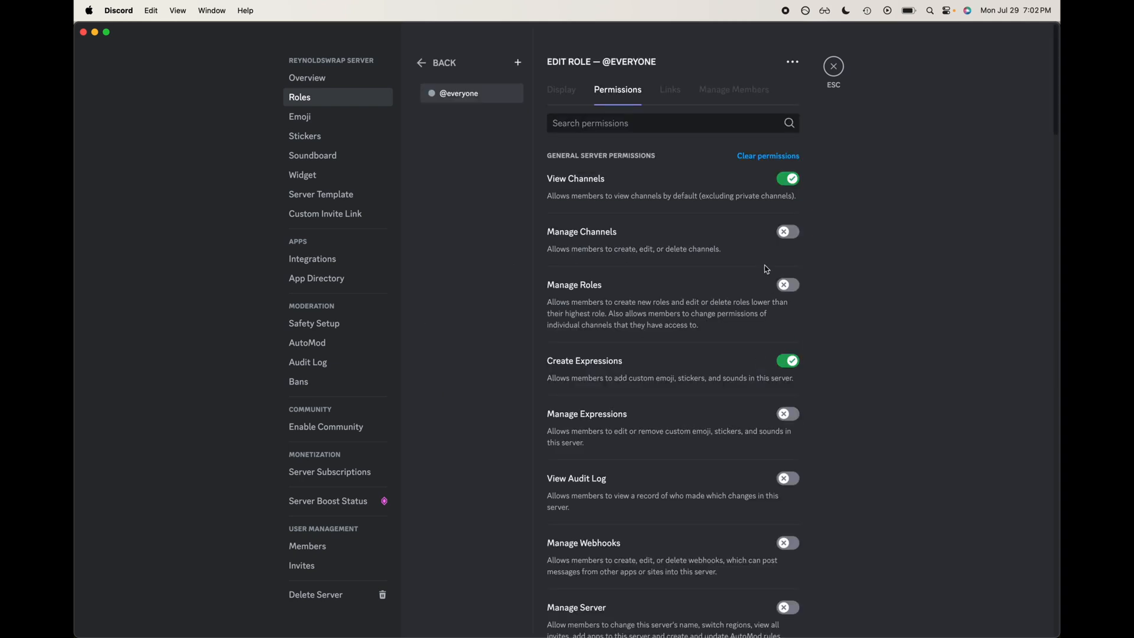
{"action": "scroll", "coordinate": [766, 267], "scroll_direction": "down", "scroll_amount": 5}
{"action": "scroll", "coordinate": [766, 269], "scroll_direction": "down", "scroll_amount": 3}
{"action": "scroll", "coordinate": [766, 268], "scroll_direction": "up", "scroll_amount": 6}
{"action": "scroll", "coordinate": [875, 312], "scroll_direction": "down", "scroll_amount": 5}
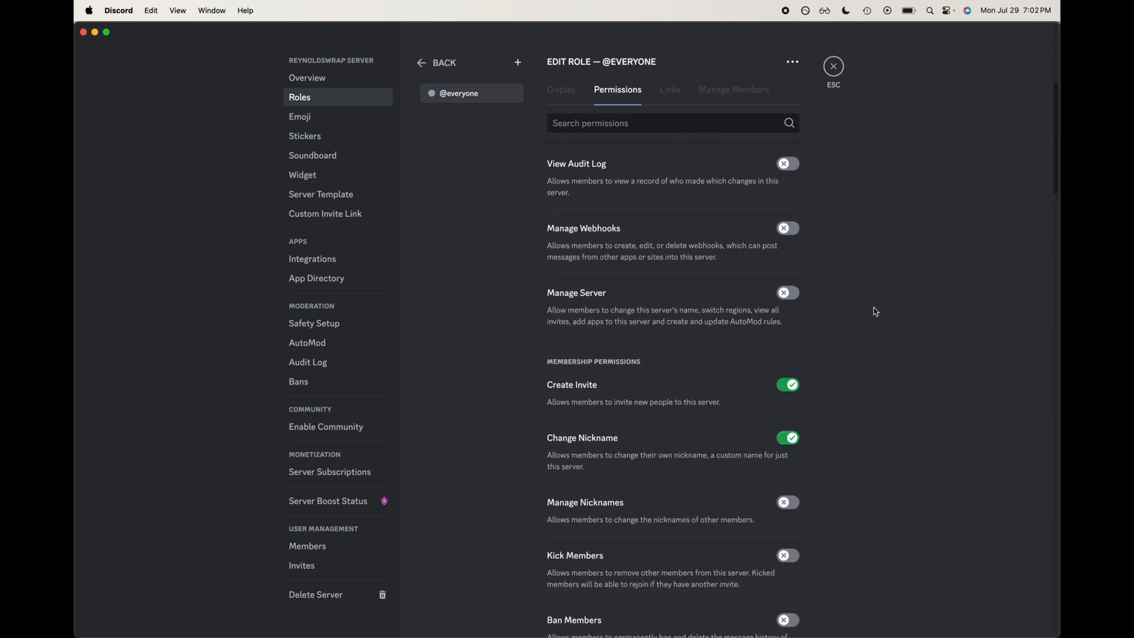
{"action": "scroll", "coordinate": [660, 307], "scroll_direction": "down", "scroll_amount": 10}
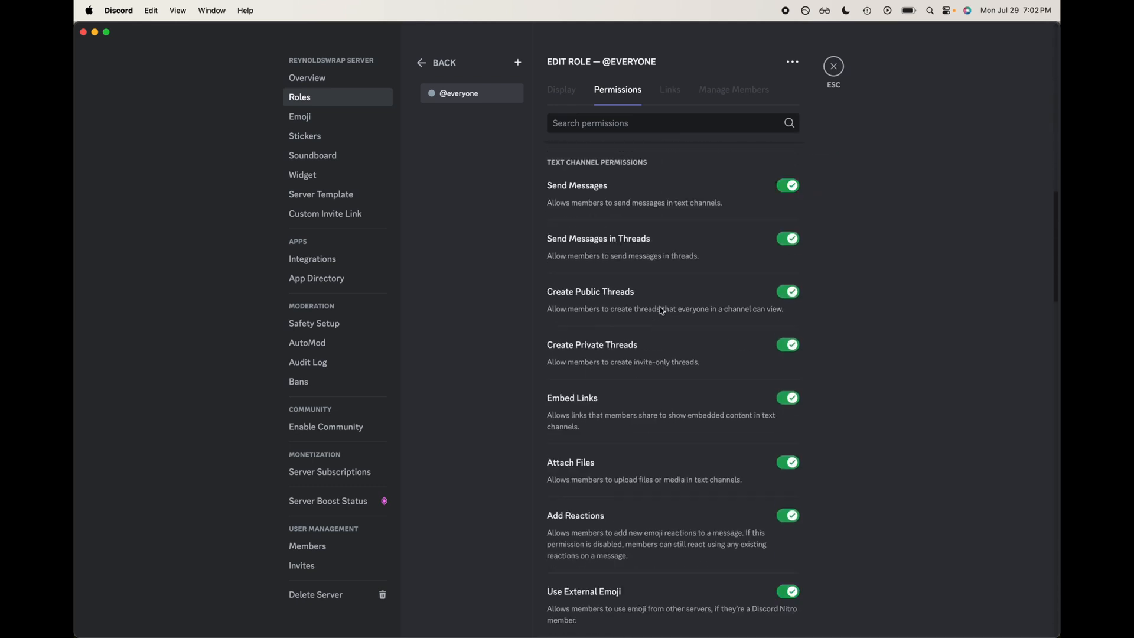
{"action": "scroll", "coordinate": [661, 310], "scroll_direction": "down", "scroll_amount": 15}
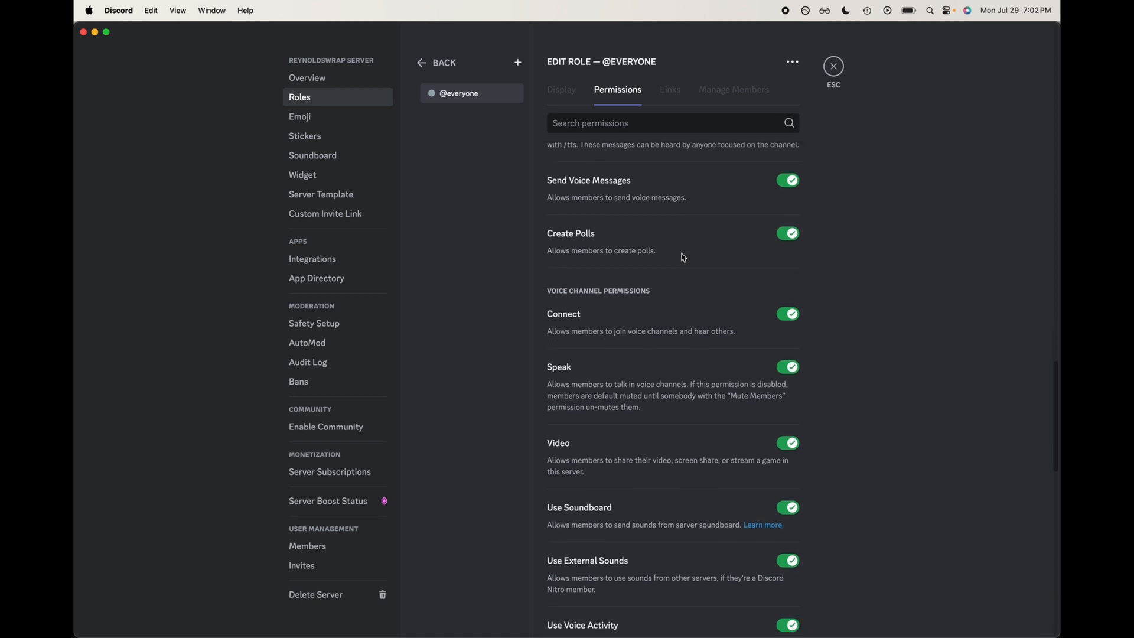
{"action": "scroll", "coordinate": [683, 258], "scroll_direction": "down", "scroll_amount": 15}
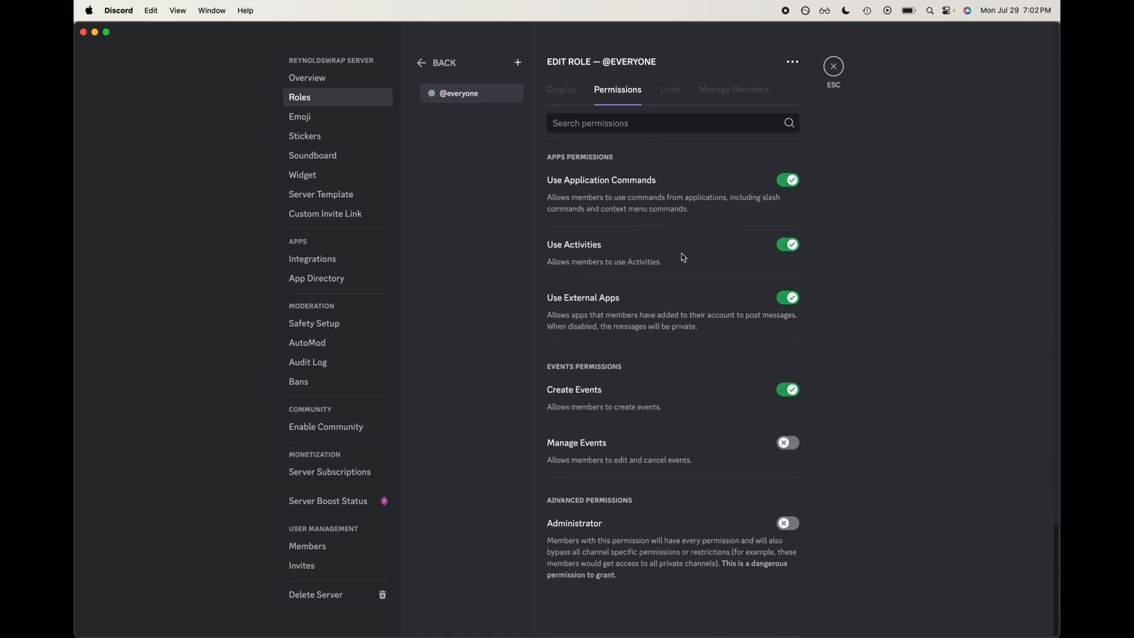
{"action": "scroll", "coordinate": [683, 258], "scroll_direction": "up", "scroll_amount": 20}
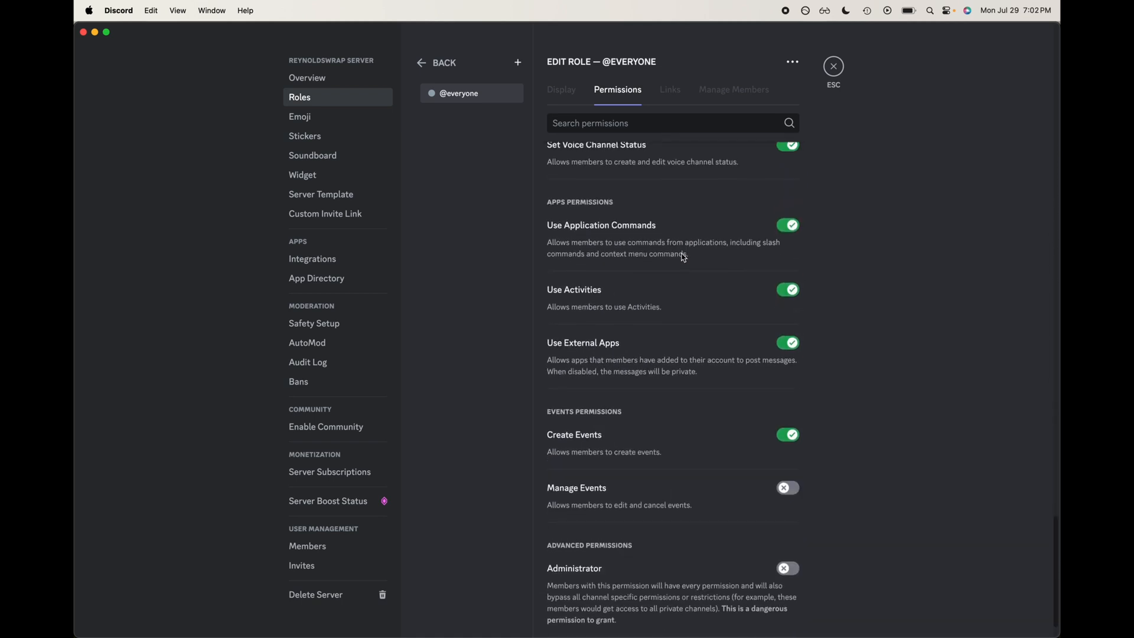
{"action": "scroll", "coordinate": [682, 242], "scroll_direction": "up", "scroll_amount": 5}
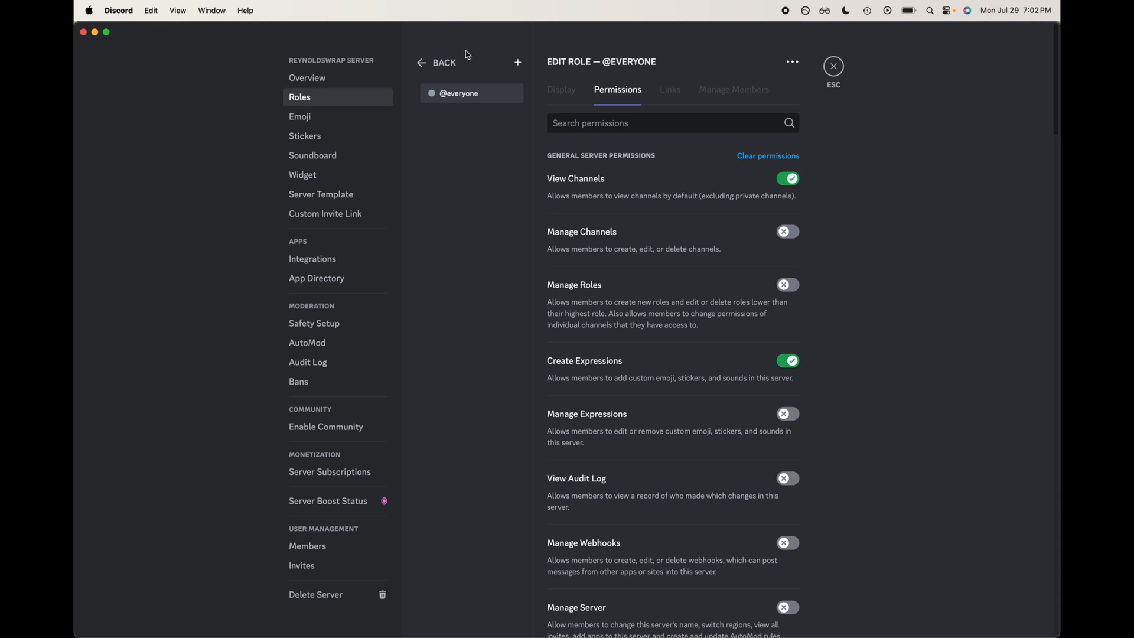
{"action": "left_click", "coordinate": [425, 66]}
Step: Create a new role named Assistant Mod and save it
{"action": "left_click", "coordinate": [624, 294]}
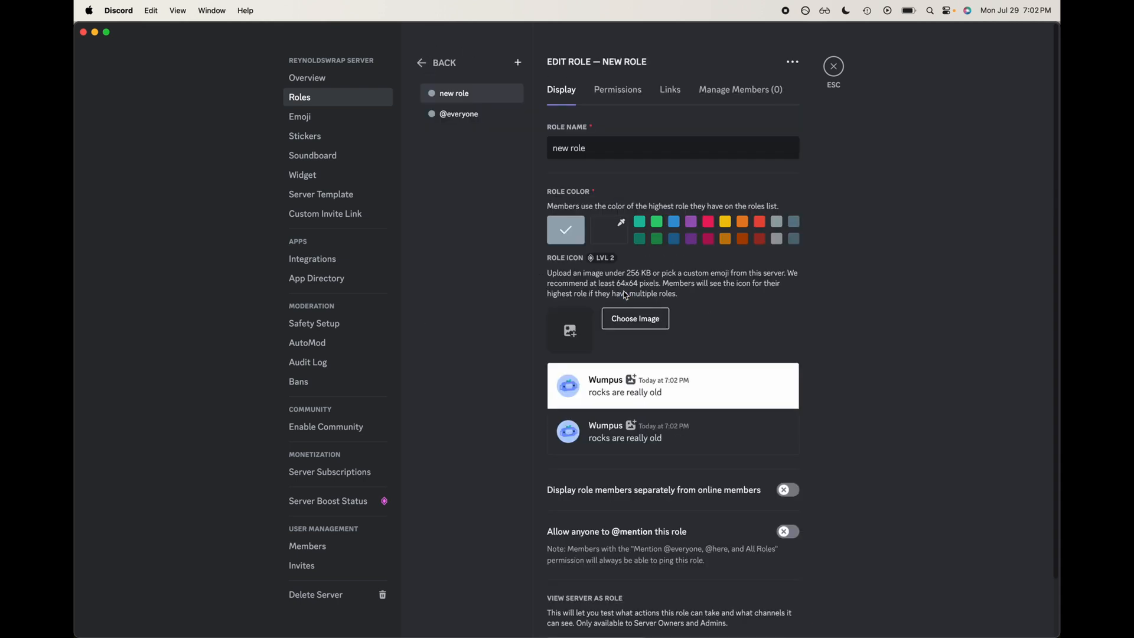
{"action": "triple_click", "coordinate": [644, 153]}
{"action": "type", "text": "Assi"}
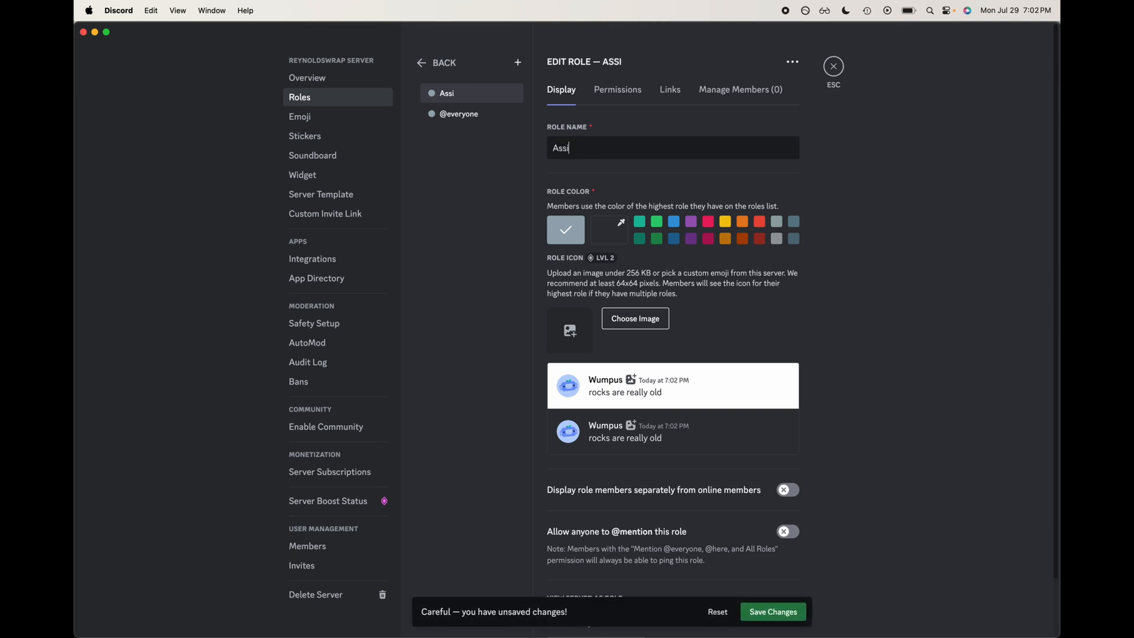
{"action": "type", "text": "stant Mod"}
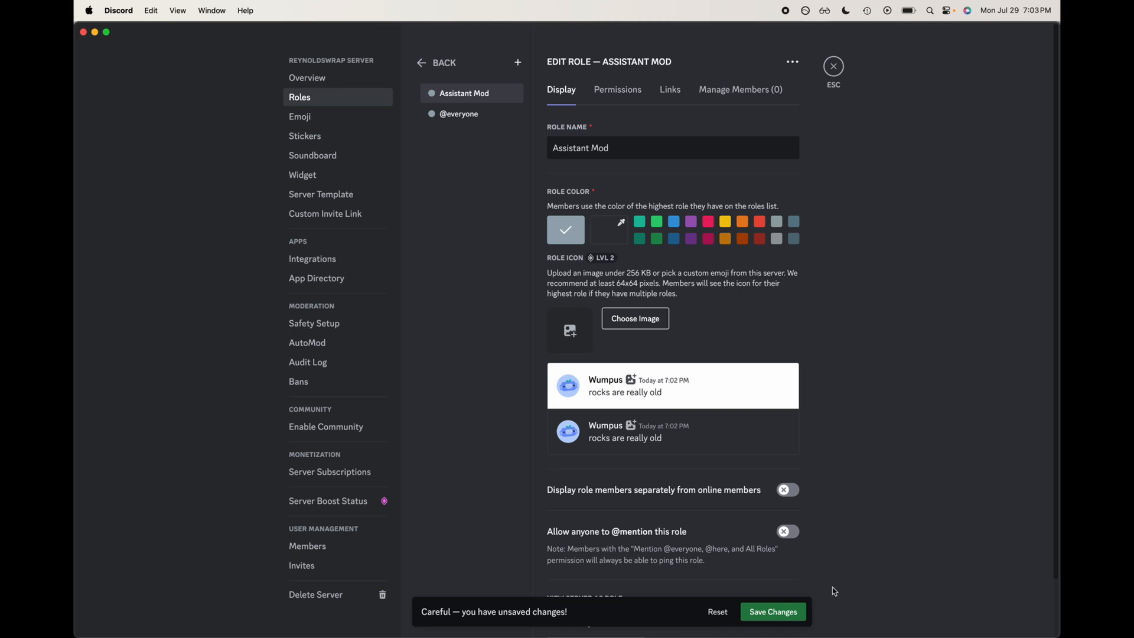
{"action": "left_click", "coordinate": [797, 612]}
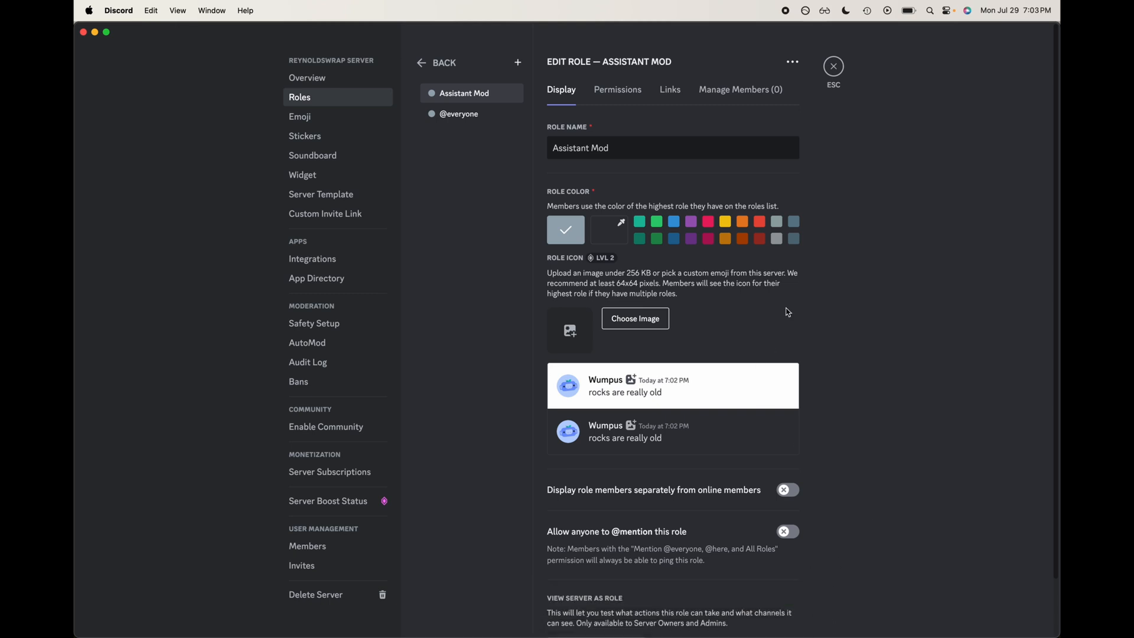
{"action": "scroll", "coordinate": [786, 312], "scroll_direction": "down", "scroll_amount": 2}
{"action": "scroll", "coordinate": [786, 312], "scroll_direction": "up", "scroll_amount": 2}
{"action": "left_click_drag", "start_coordinate": [630, 154], "coordinate": [534, 152]}
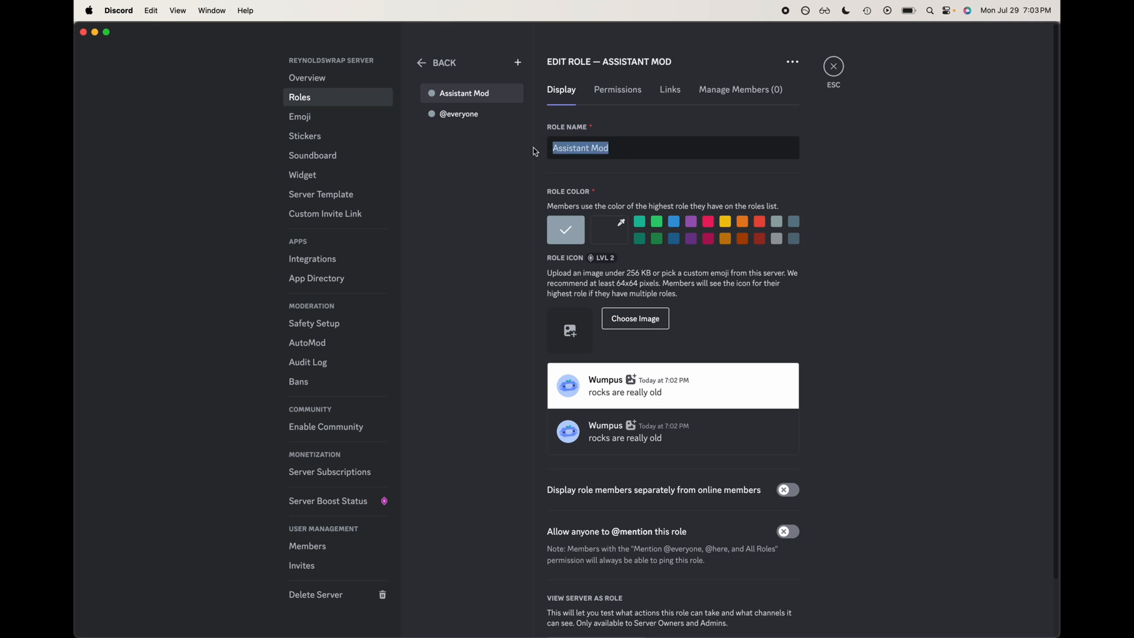
{"action": "left_click", "coordinate": [654, 145]}
{"action": "left_click", "coordinate": [691, 227]}
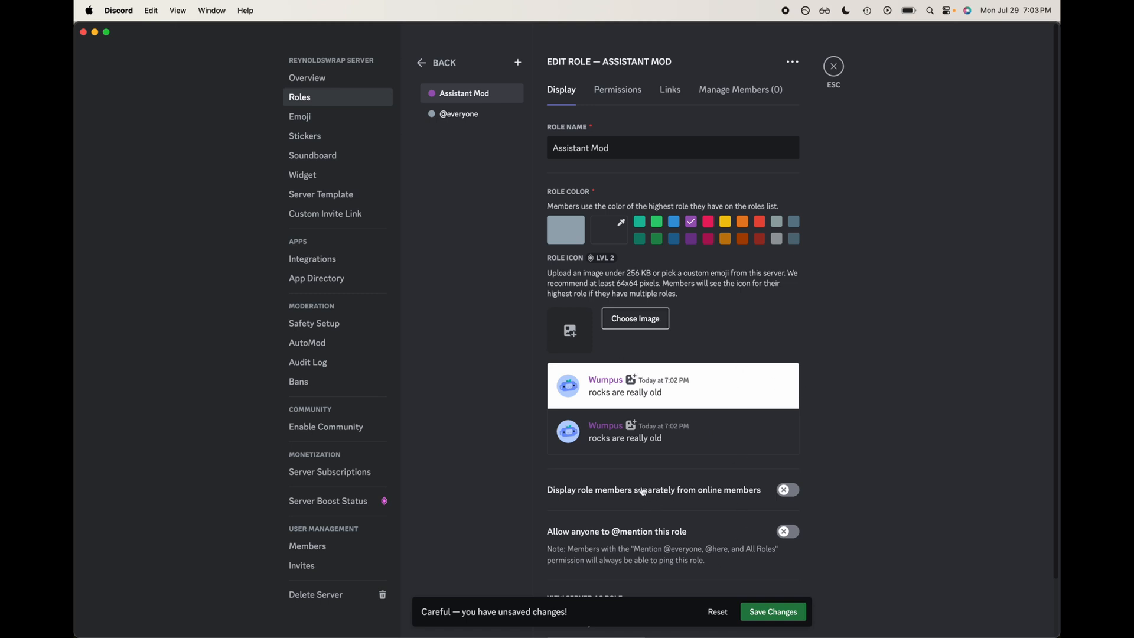
{"action": "scroll", "coordinate": [645, 493], "scroll_direction": "down", "scroll_amount": 2}
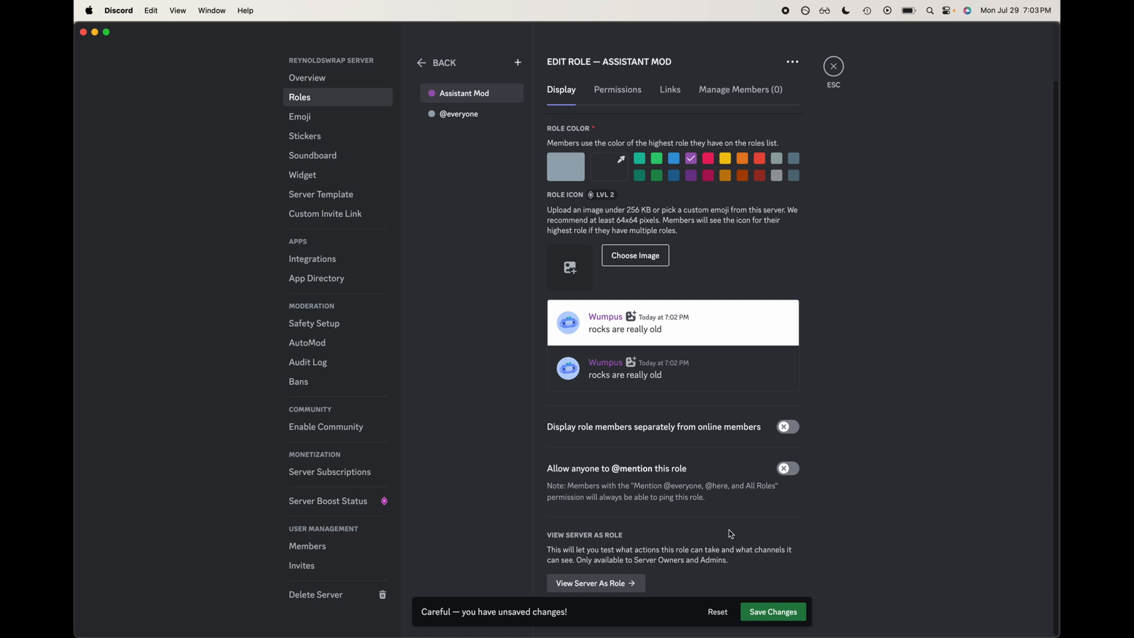
{"action": "left_click", "coordinate": [784, 469]}
{"action": "left_click", "coordinate": [780, 610]}
Step: Enable the View Channels, Manage Channels and Manage Roles permissions for the Assistant Mod role
{"action": "left_click", "coordinate": [641, 104]}
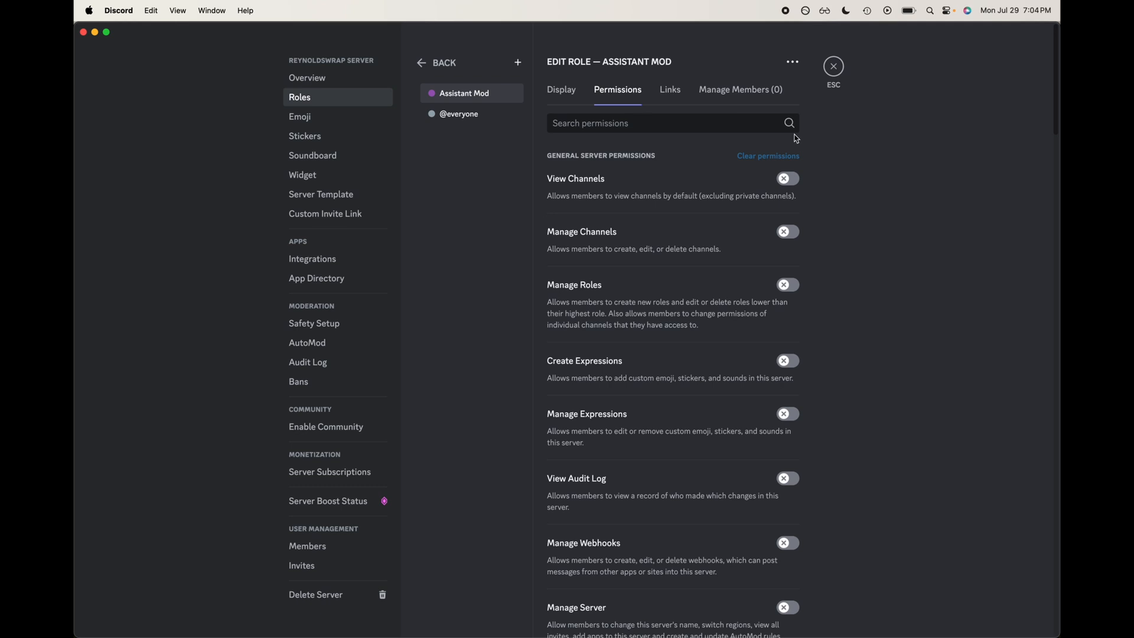
{"action": "left_click", "coordinate": [789, 179]}
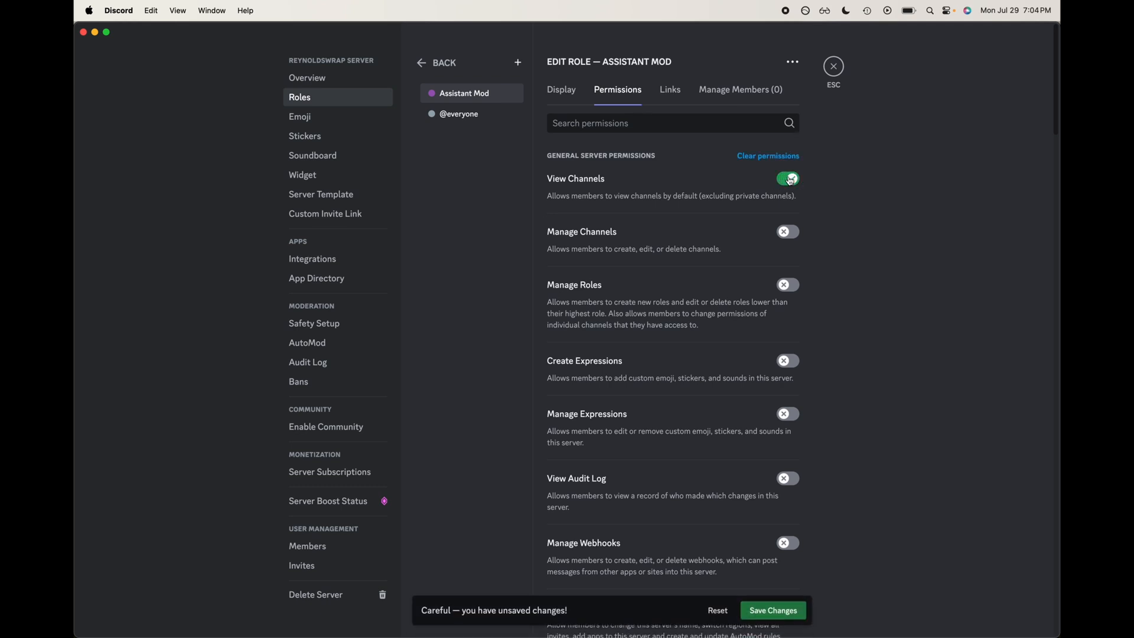
{"action": "left_click", "coordinate": [792, 234]}
{"action": "left_click", "coordinate": [793, 235]}
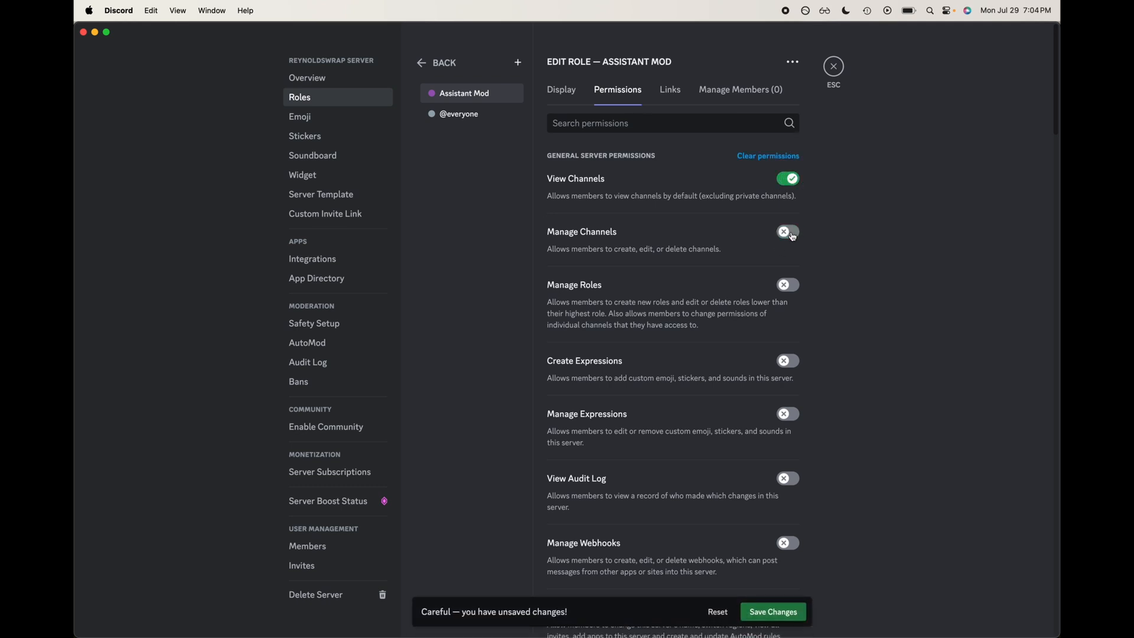
{"action": "left_click", "coordinate": [791, 234]}
{"action": "left_click", "coordinate": [789, 286]}
Step: Enable the Manage Messages and Manage Threads permissions for the Assistant Mod role
{"action": "scroll", "coordinate": [827, 330], "scroll_direction": "down", "scroll_amount": 5}
{"action": "scroll", "coordinate": [842, 345], "scroll_direction": "down", "scroll_amount": 7}
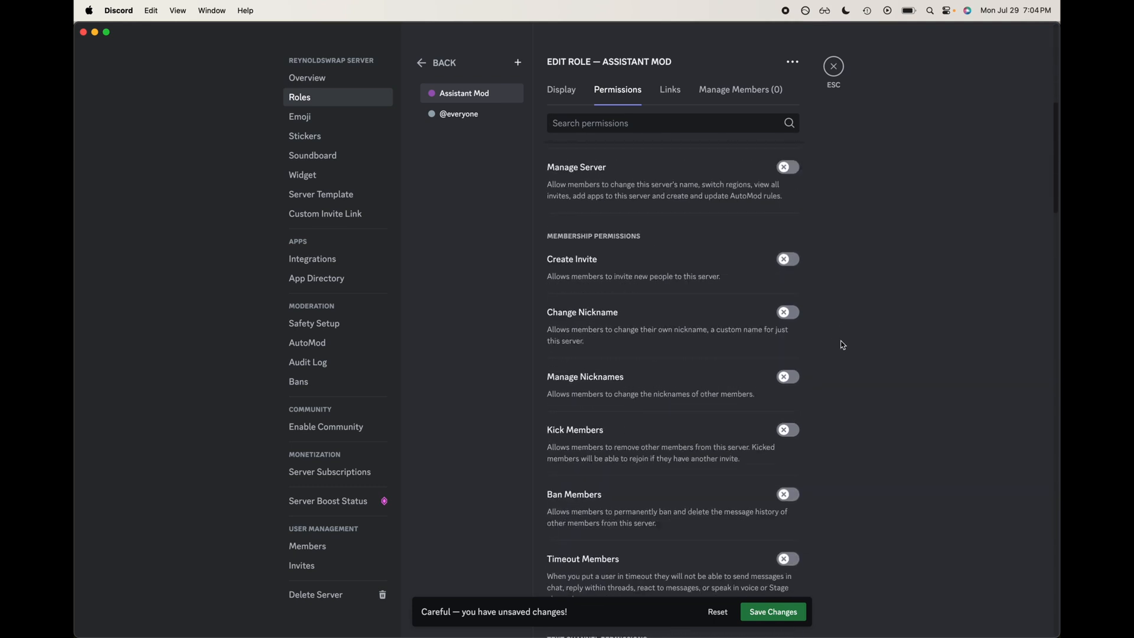
{"action": "scroll", "coordinate": [843, 345], "scroll_direction": "down", "scroll_amount": 1}
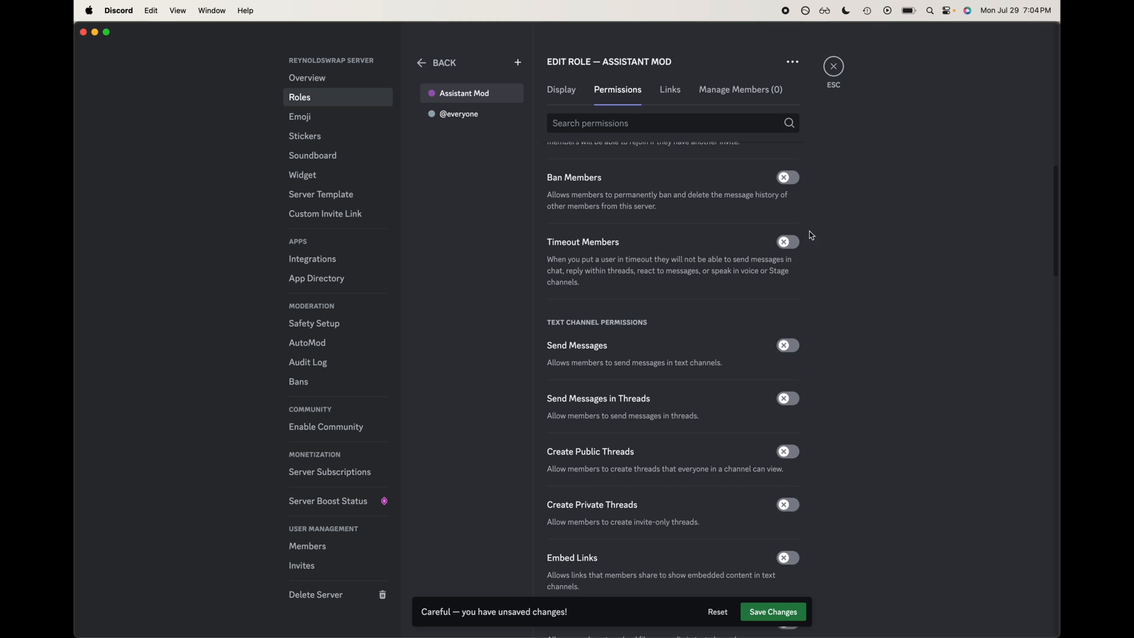
{"action": "left_click", "coordinate": [789, 224]}
{"action": "scroll", "coordinate": [749, 341], "scroll_direction": "down", "scroll_amount": 15}
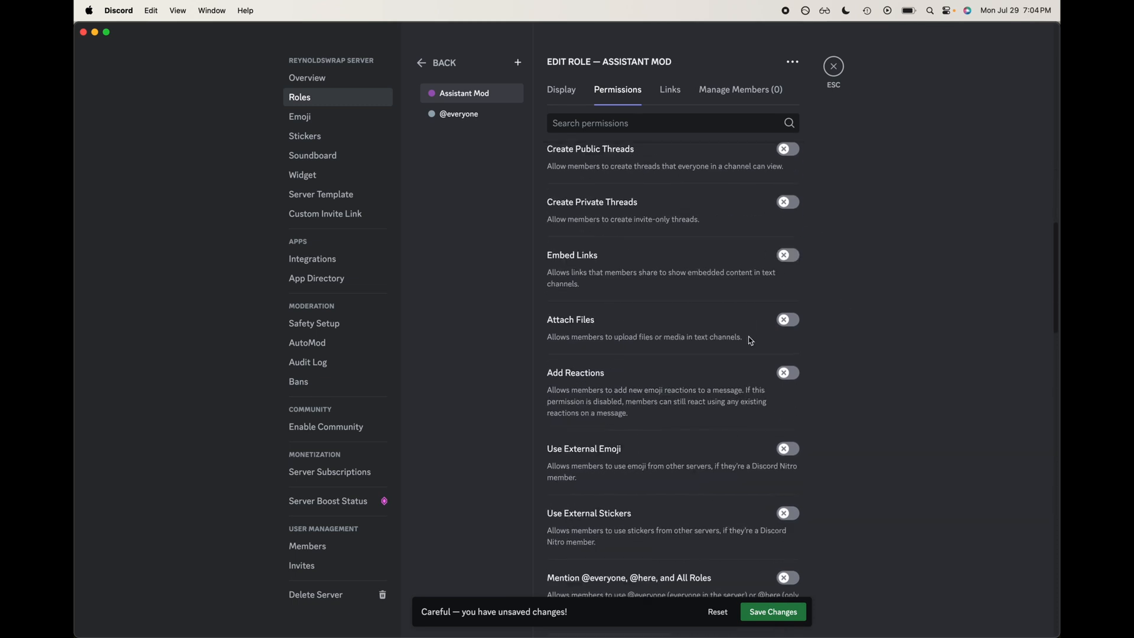
{"action": "scroll", "coordinate": [750, 341], "scroll_direction": "up", "scroll_amount": 3}
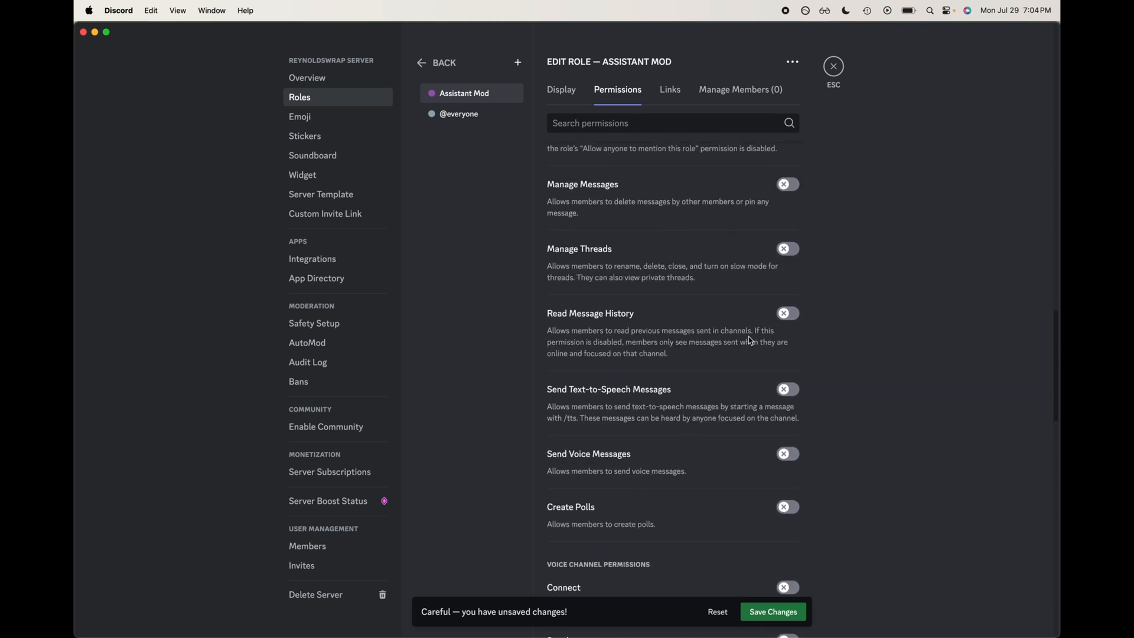
{"action": "left_click", "coordinate": [789, 185]}
{"action": "left_click", "coordinate": [789, 250]}
Step: Enable the Administrator, Create Events and Manage Events permissions for the role and save the changes
{"action": "scroll", "coordinate": [666, 381], "scroll_direction": "down", "scroll_amount": 12}
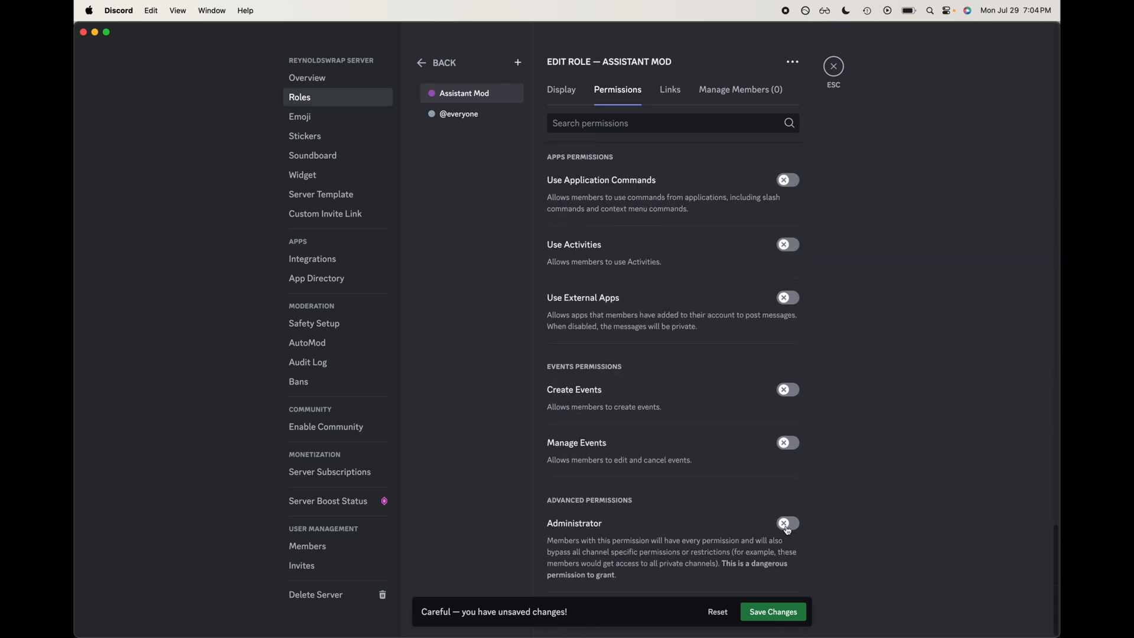
{"action": "left_click", "coordinate": [786, 525]}
{"action": "left_click", "coordinate": [789, 391]}
{"action": "left_click", "coordinate": [788, 444]}
{"action": "left_click", "coordinate": [771, 604]}
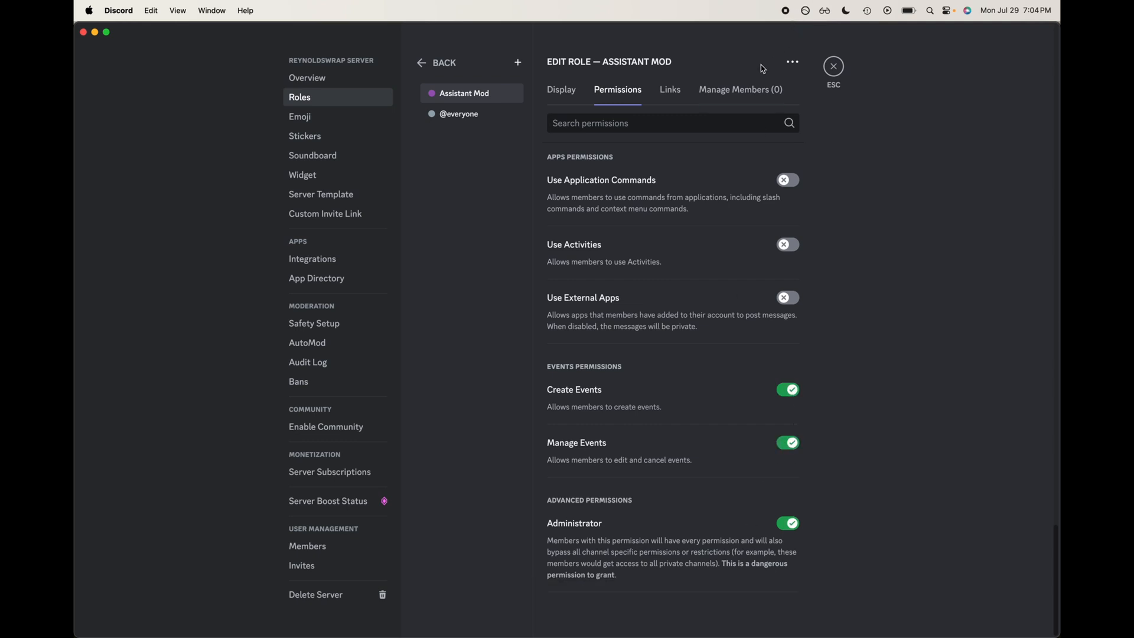
Step: Check the role's members and display settings, then preview the server as the Assistant Mod role
{"action": "left_click", "coordinate": [749, 87]}
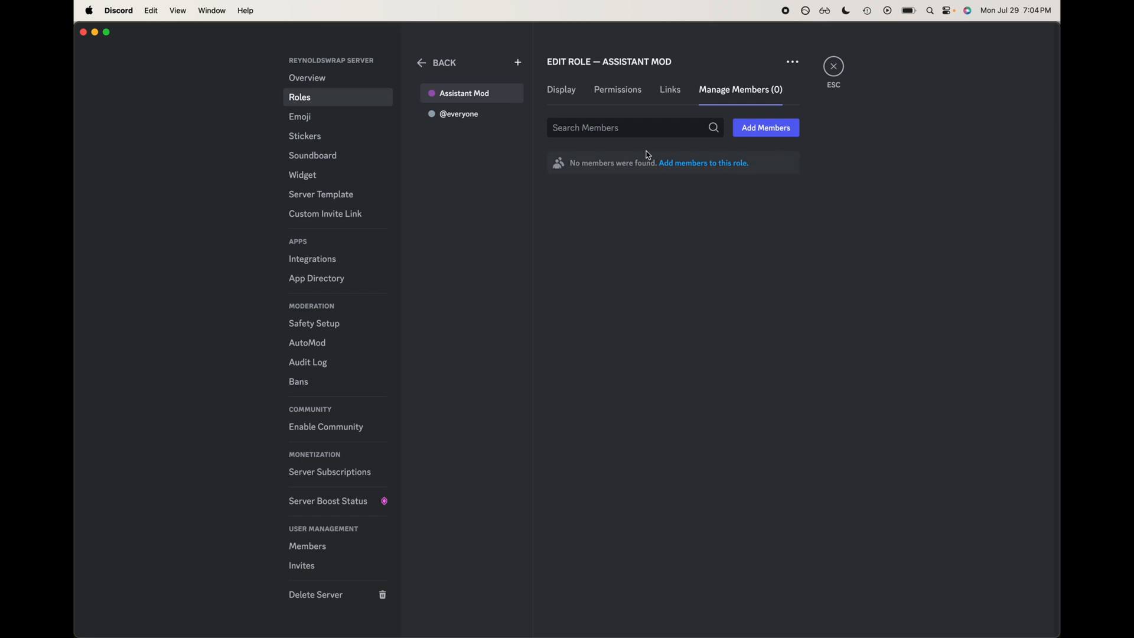
{"action": "left_click", "coordinate": [670, 134]}
{"action": "left_click", "coordinate": [561, 89]}
{"action": "scroll", "coordinate": [607, 367], "scroll_direction": "down", "scroll_amount": 2}
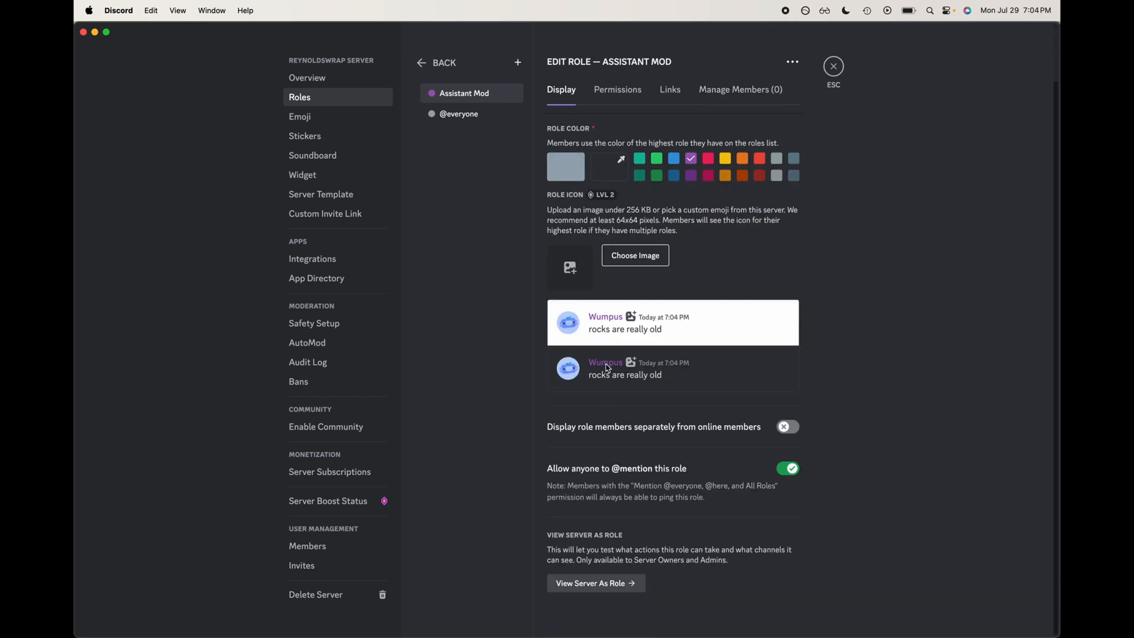
{"action": "left_click", "coordinate": [574, 585]}
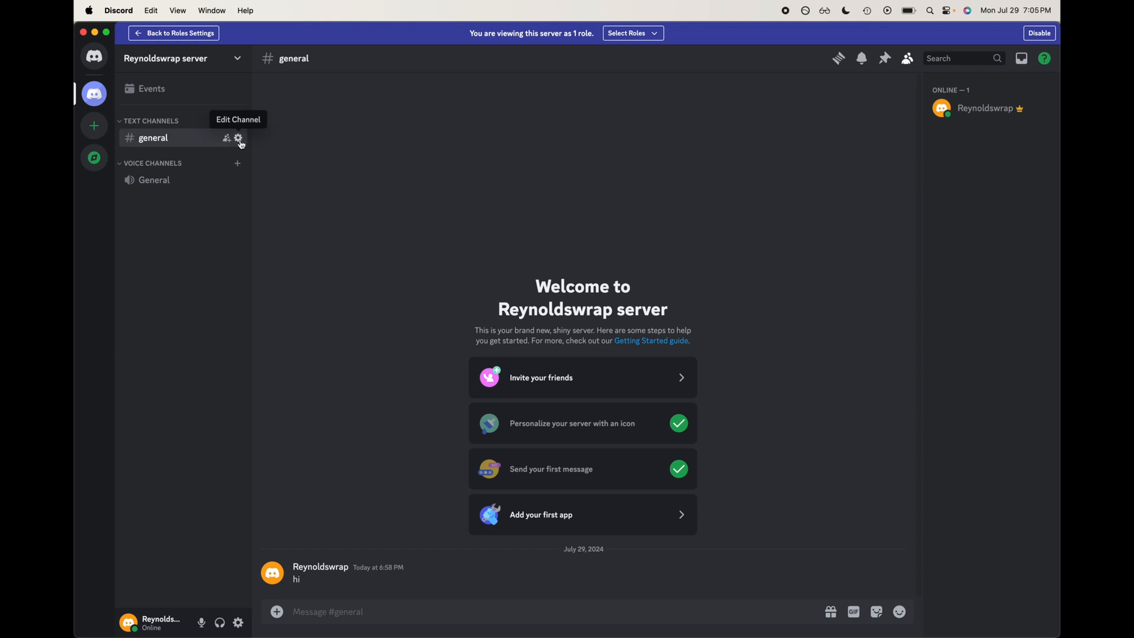
Step: Compare the server preview with and without the Assistant Mod role, then leave the preview and close server settings
{"action": "left_click", "coordinate": [627, 33]}
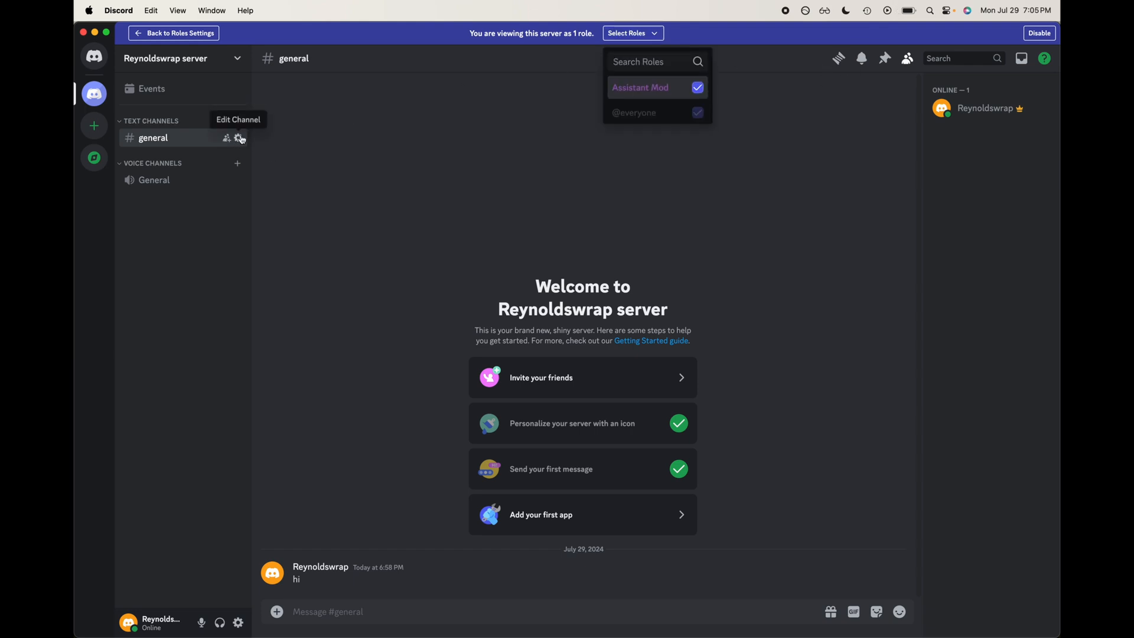
{"action": "left_click", "coordinate": [697, 89]}
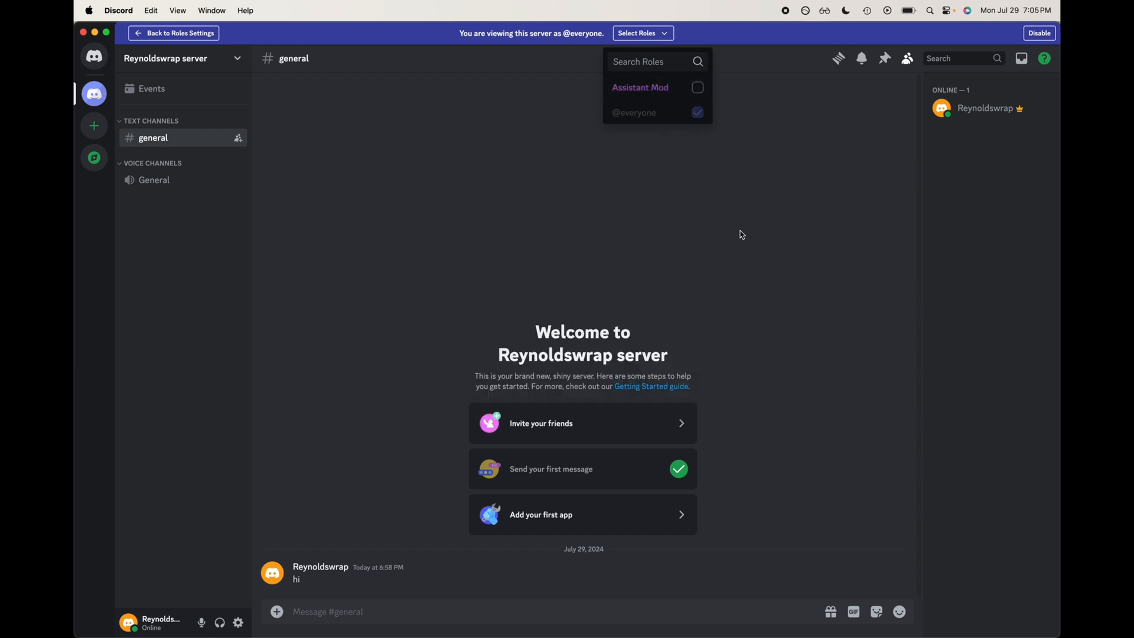
{"action": "left_click", "coordinate": [702, 86]}
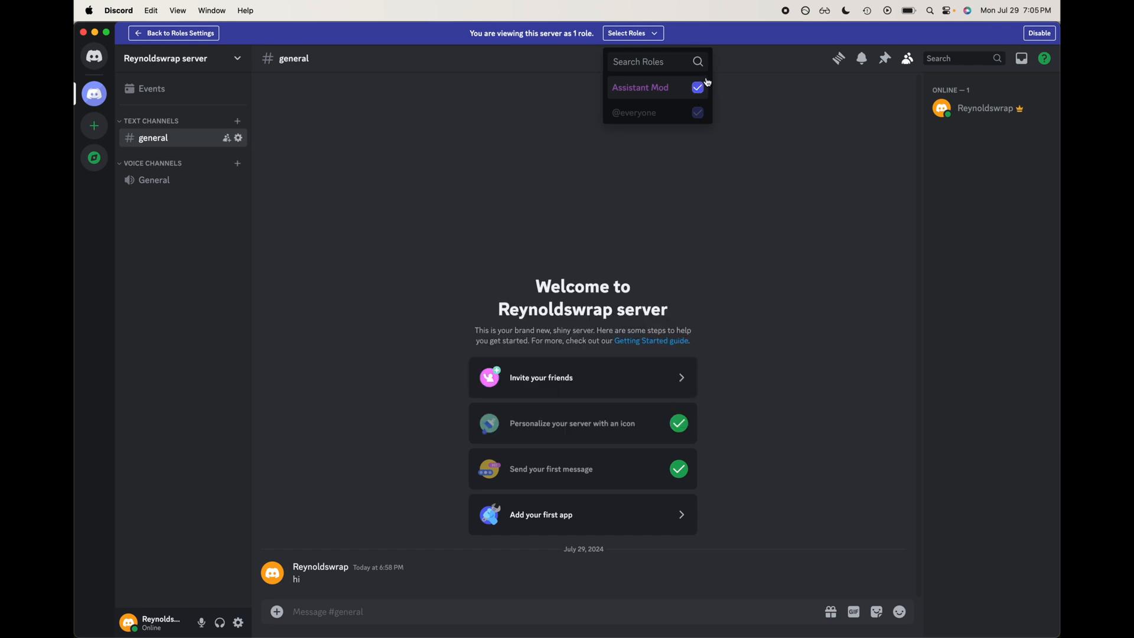
{"action": "left_click", "coordinate": [704, 89]}
{"action": "left_click", "coordinate": [704, 90]}
{"action": "left_click", "coordinate": [699, 89]}
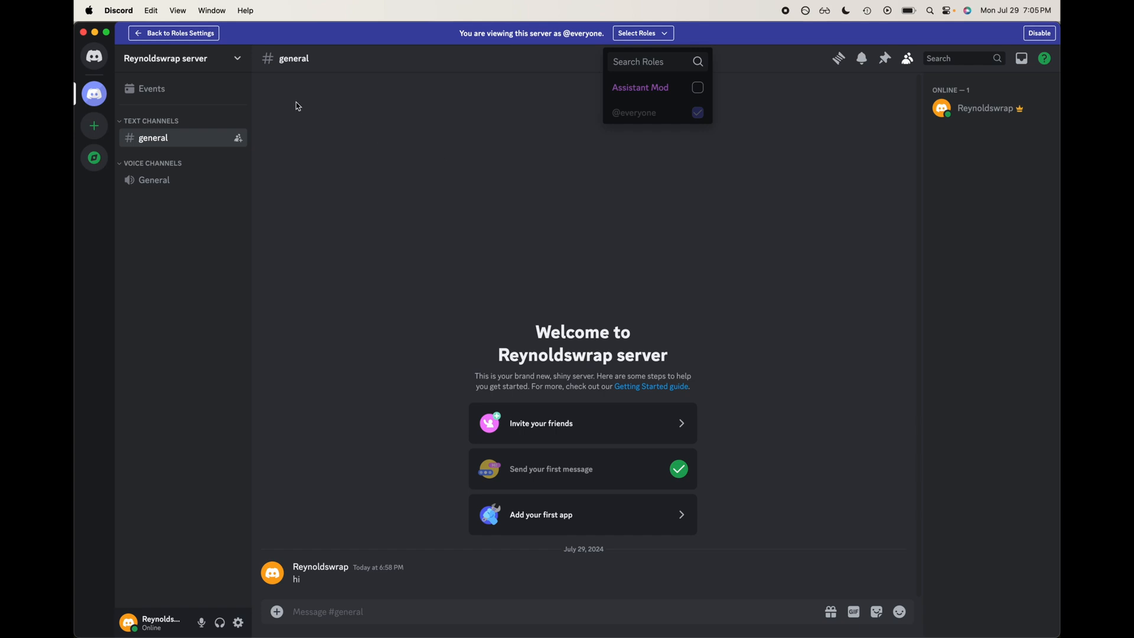
{"action": "left_click", "coordinate": [139, 34]}
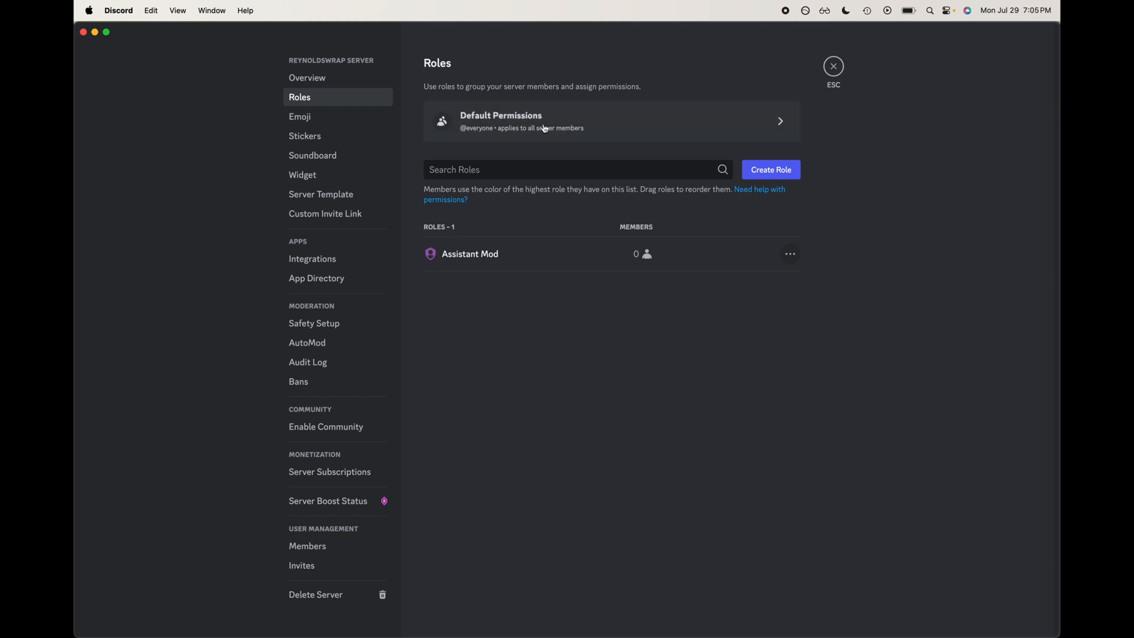
{"action": "left_click", "coordinate": [833, 67]}
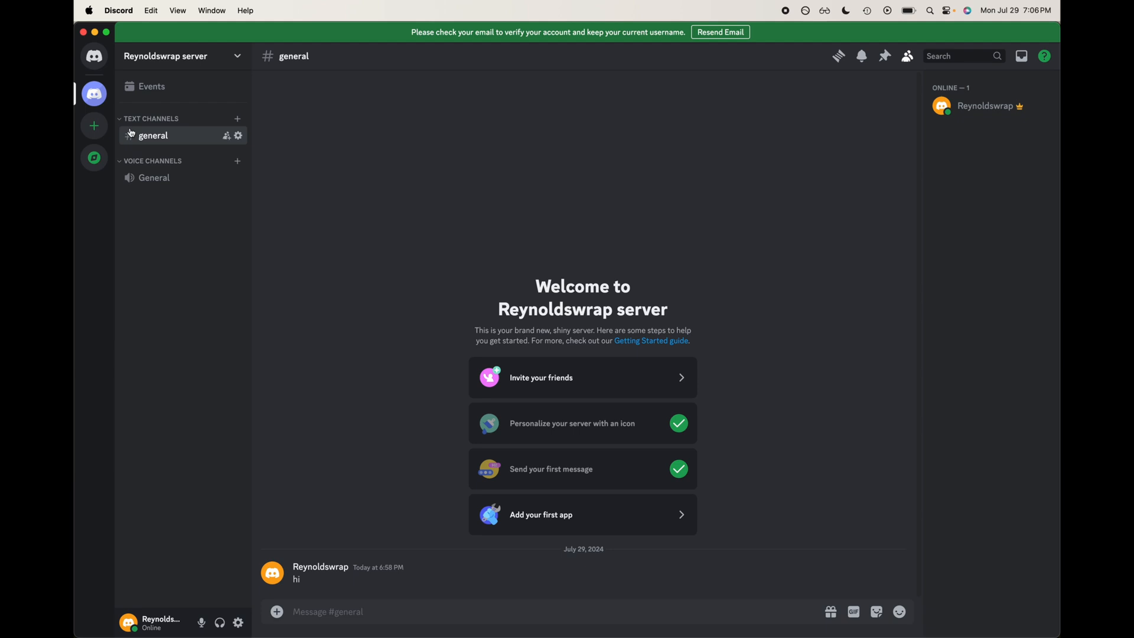
Step: Start creating a new private category named Mods
{"action": "left_click", "coordinate": [238, 65]}
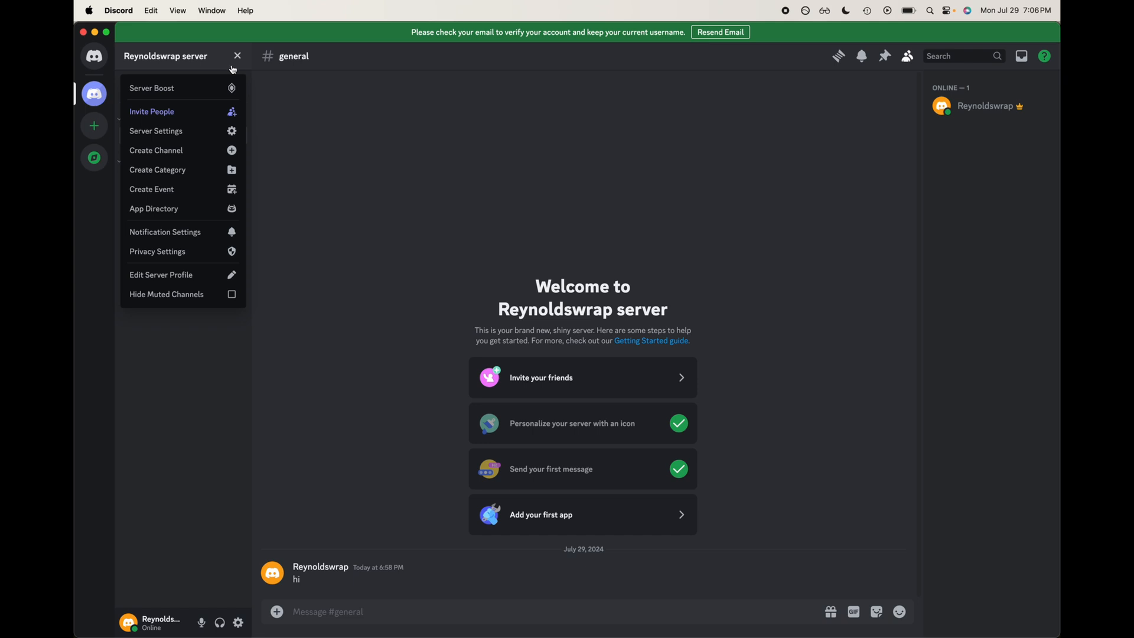
{"action": "left_click", "coordinate": [204, 173]}
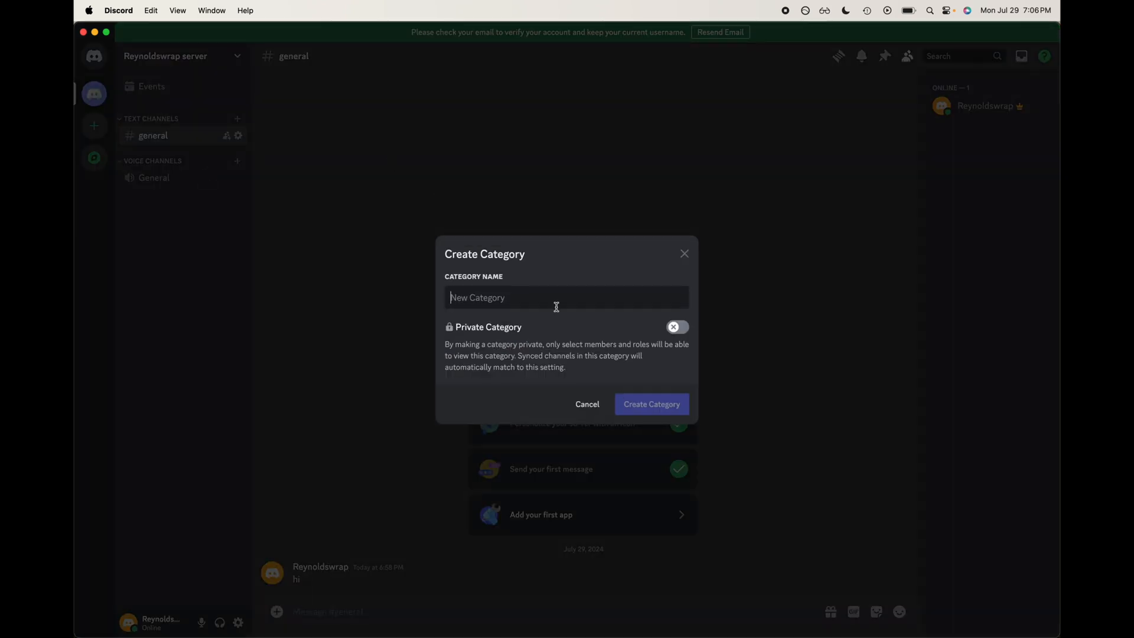
{"action": "type", "text": "Mods"}
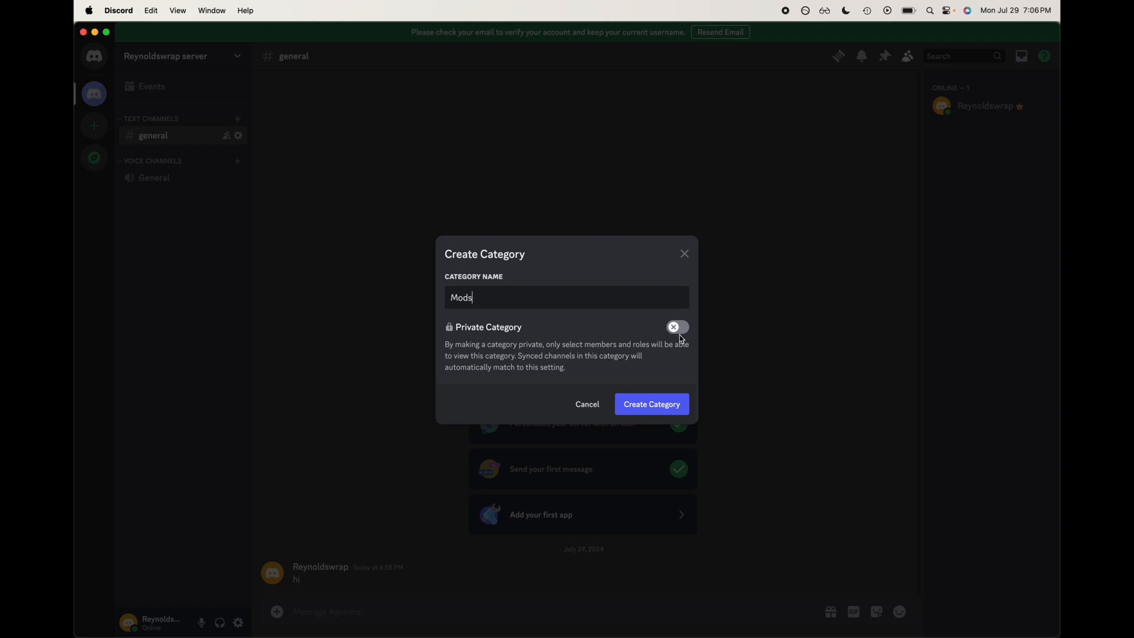
{"action": "left_click", "coordinate": [678, 330]}
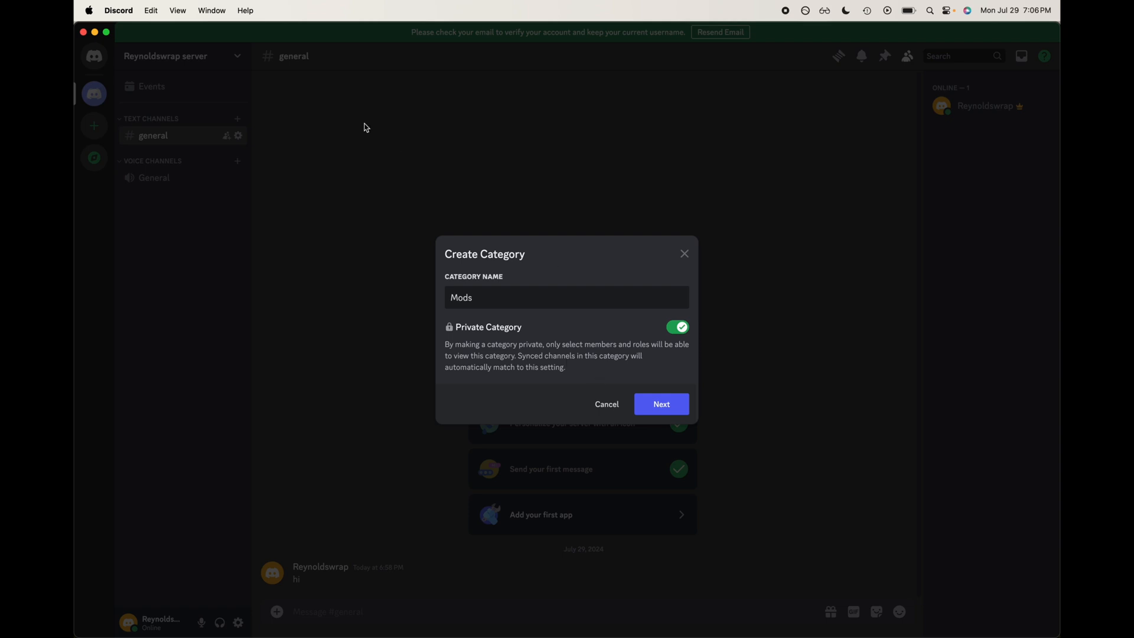
{"action": "left_click", "coordinate": [651, 396]}
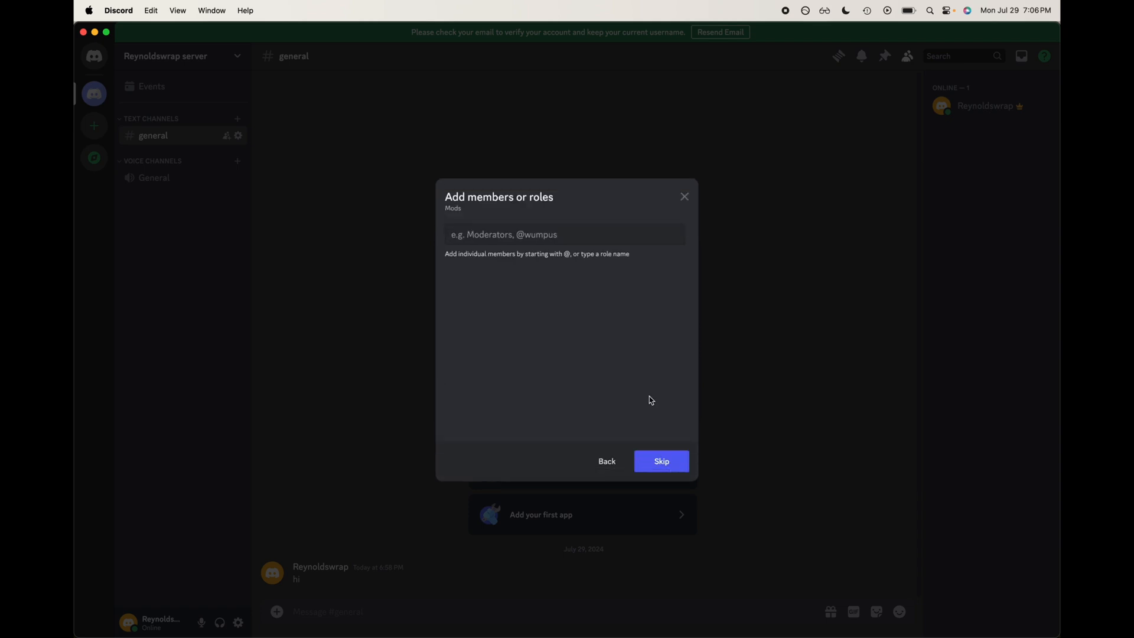
Step: Try searching for the assistant mod role to add to the category, then skip adding members or roles
{"action": "type", "text": "as"}
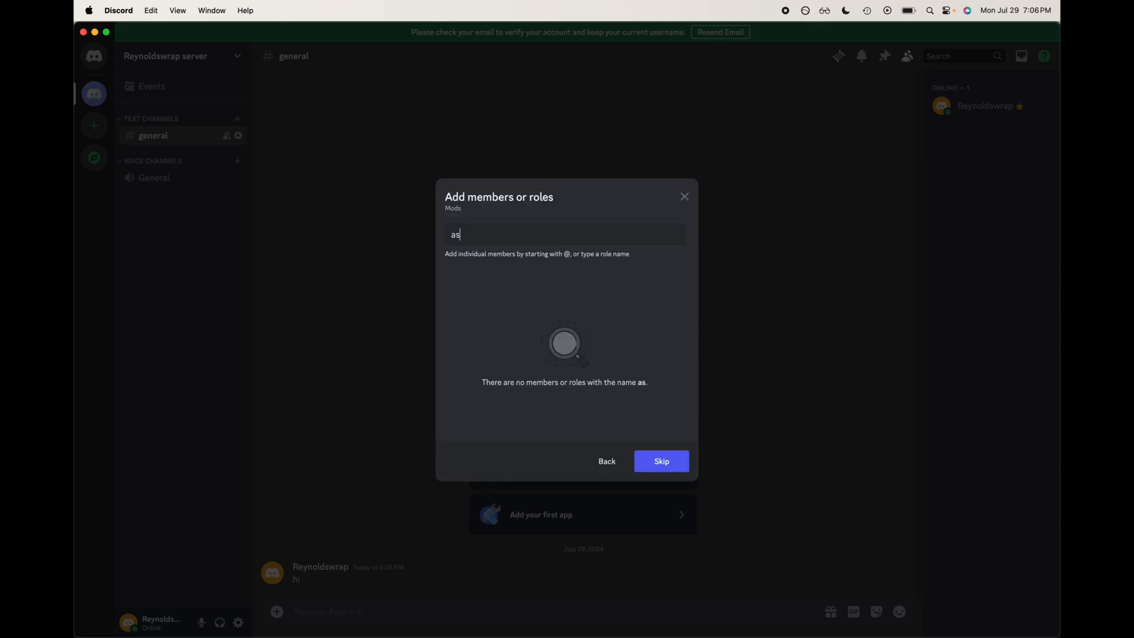
{"action": "type", "text": "sistant mod"}
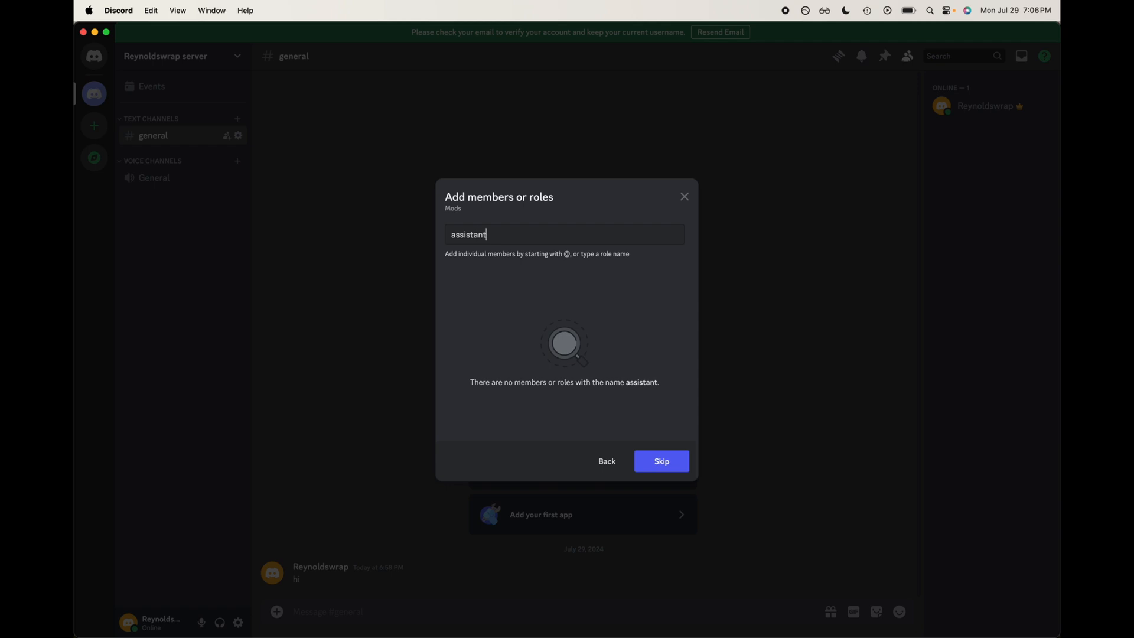
{"action": "key", "text": "BackSpace"}
{"action": "key", "text": "BackSpace"}
{"action": "key", "text": "BackSpace"}
{"action": "key", "text": "BackSpace"}
{"action": "key", "text": "BackSpace"}
{"action": "key", "text": "BackSpace"}
{"action": "key", "text": "BackSpace"}
{"action": "key", "text": "BackSpace"}
{"action": "key", "text": "BackSpace"}
{"action": "key", "text": "BackSpace"}
{"action": "key", "text": "BackSpace"}
{"action": "key", "text": "BackSpace"}
{"action": "key", "text": "BackSpace"}
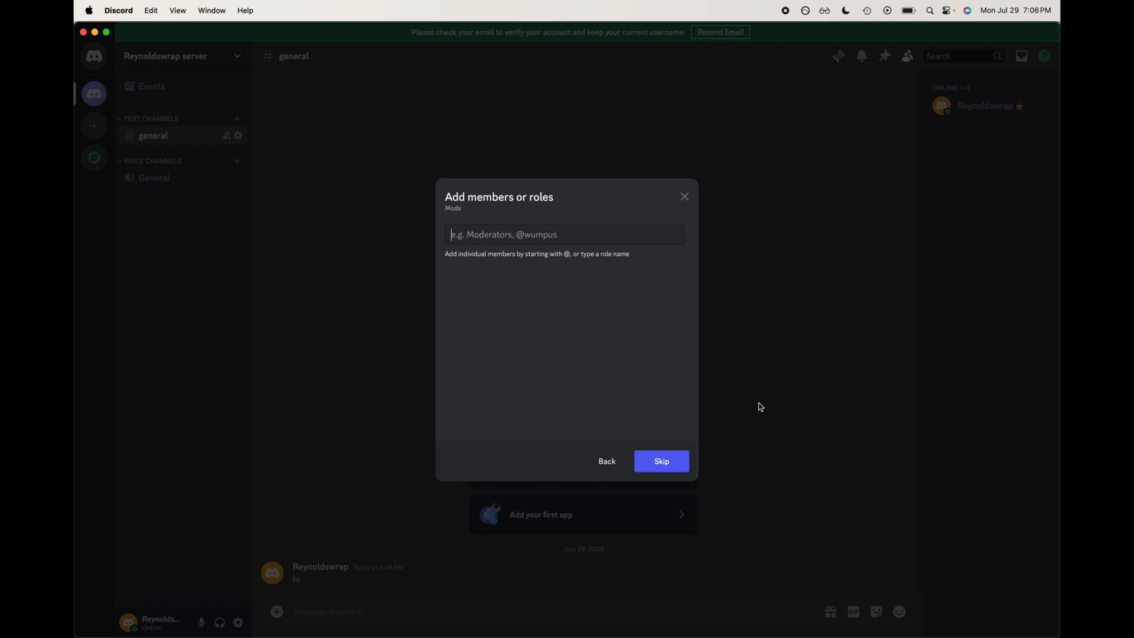
{"action": "type", "text": "mod"}
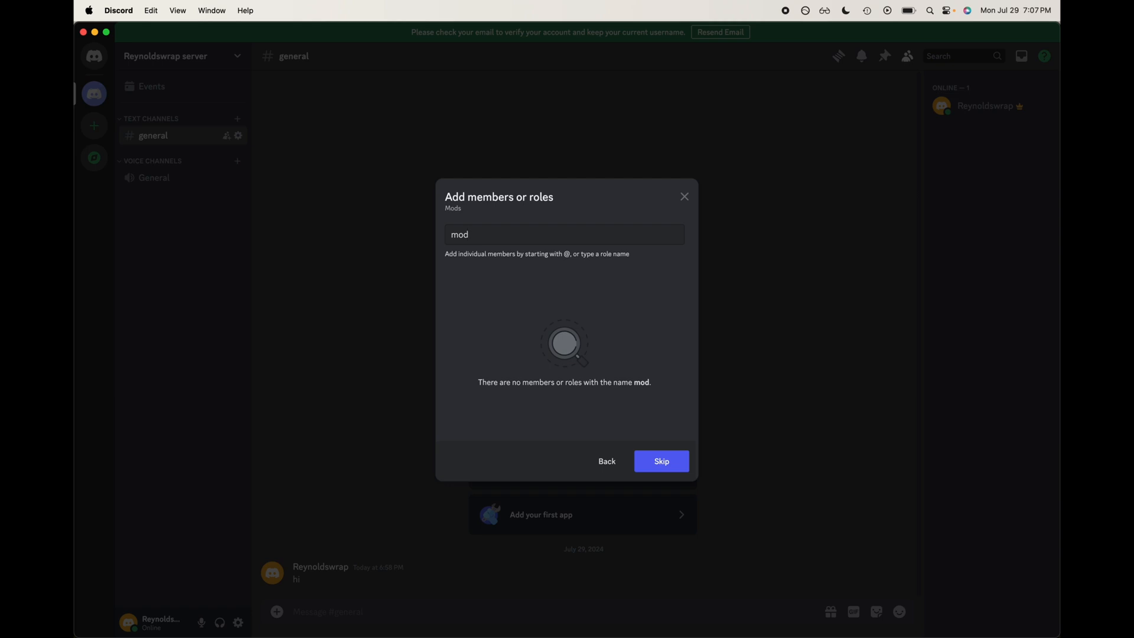
{"action": "key", "text": "BackSpace"}
{"action": "key", "text": "BackSpace"}
{"action": "key", "text": "BackSpace"}
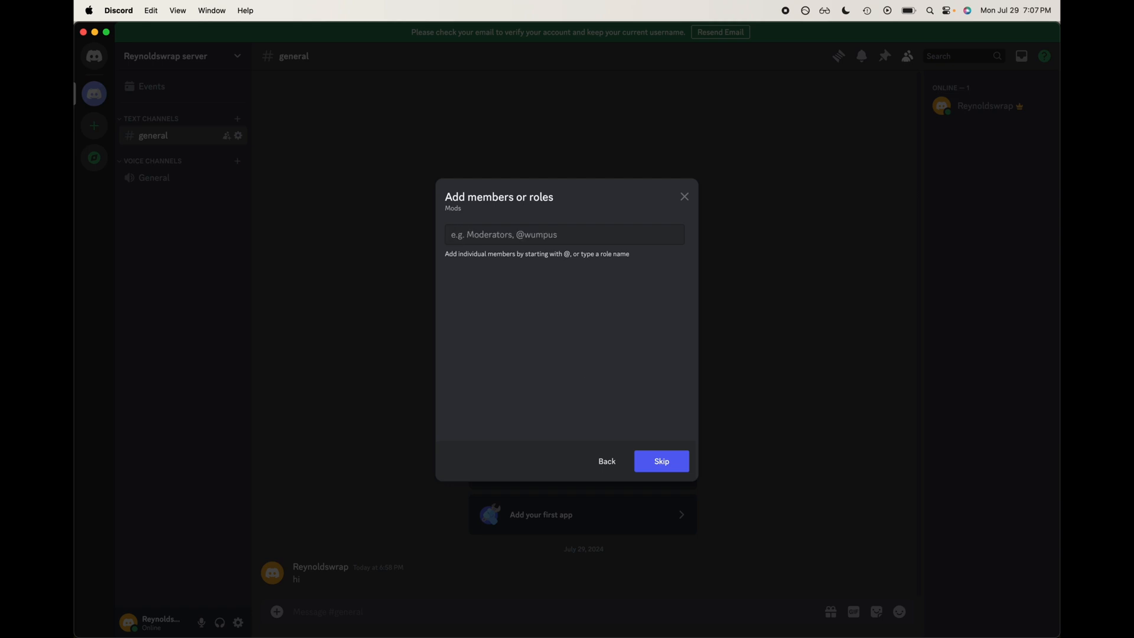
{"action": "left_click", "coordinate": [660, 463]}
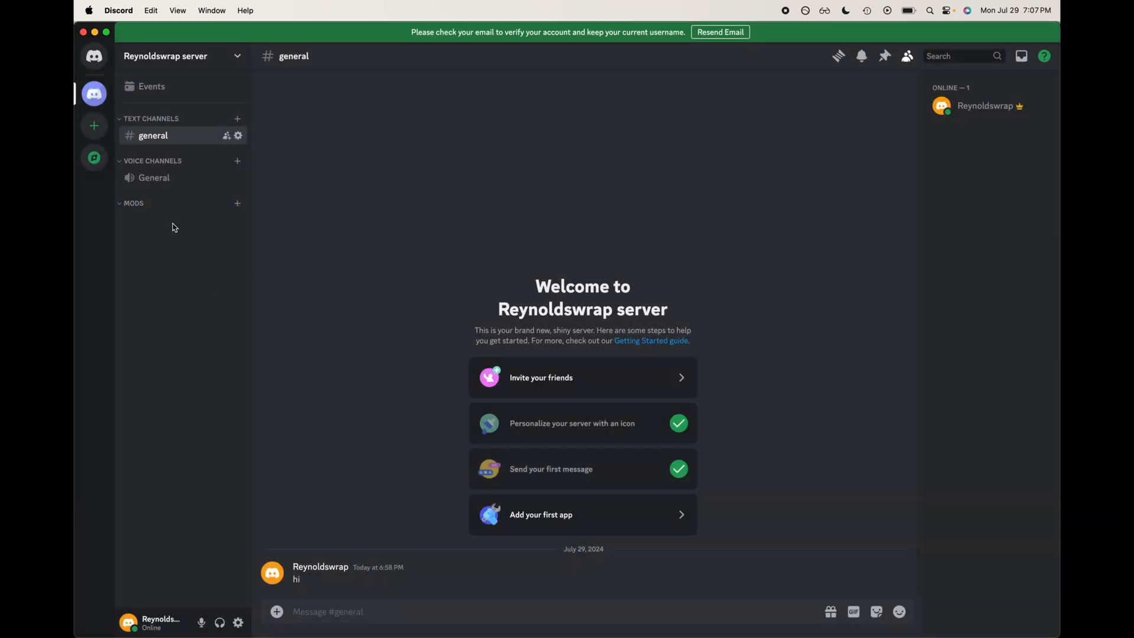
Step: Create a private text channel named mods-chat in the Mods category, skipping member selection
{"action": "left_click", "coordinate": [127, 205]}
{"action": "left_click", "coordinate": [237, 204]}
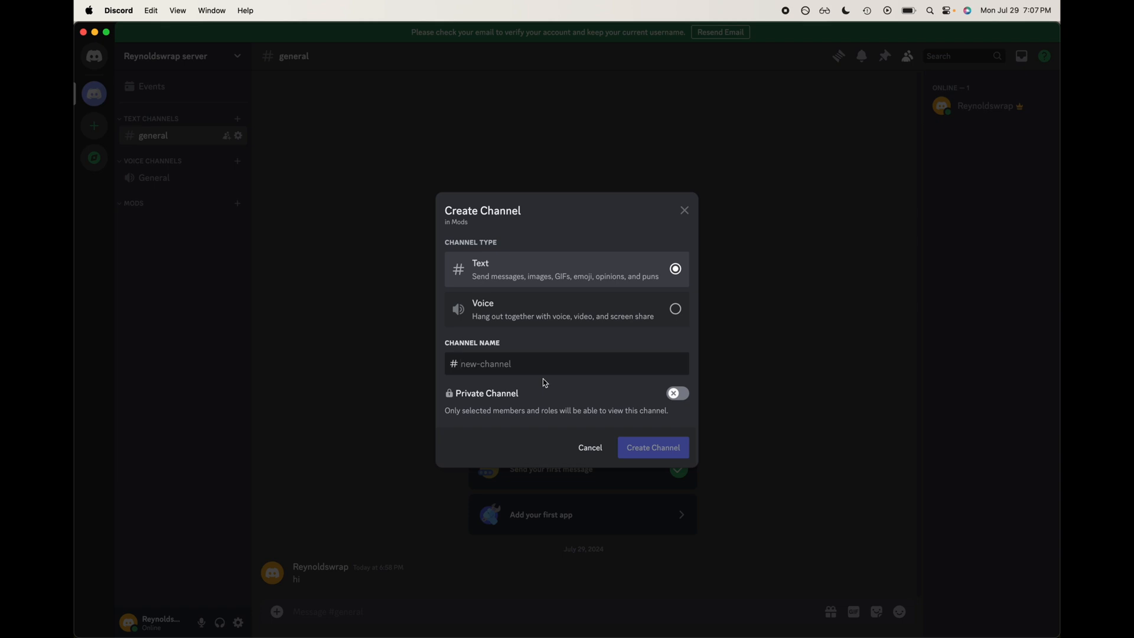
{"action": "type", "text": "mods-ca"}
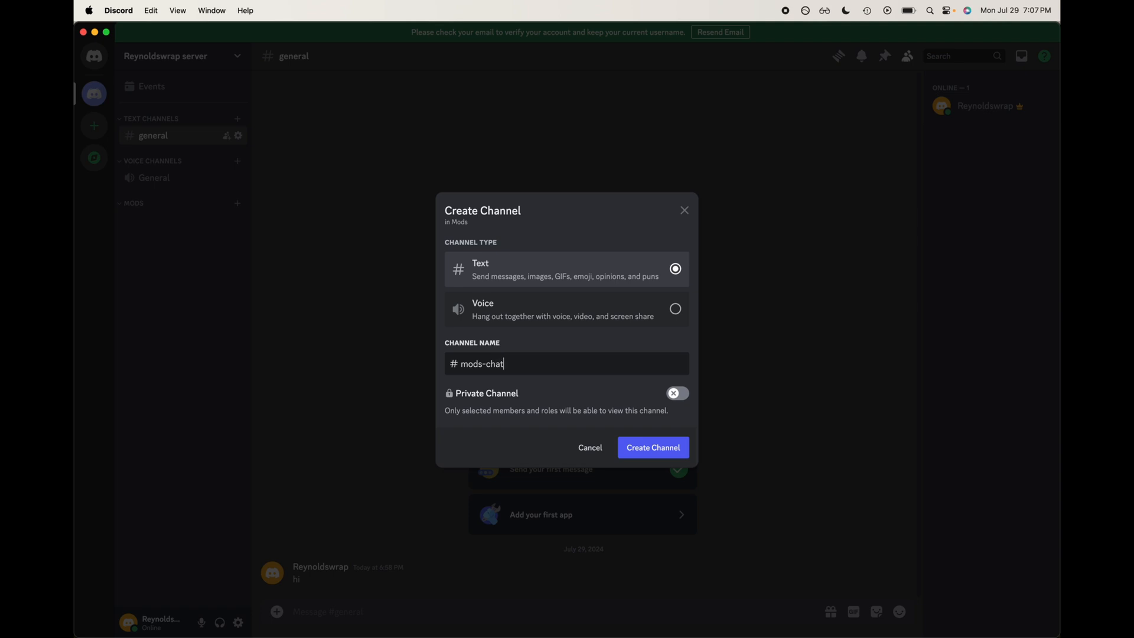
{"action": "left_click", "coordinate": [677, 395]}
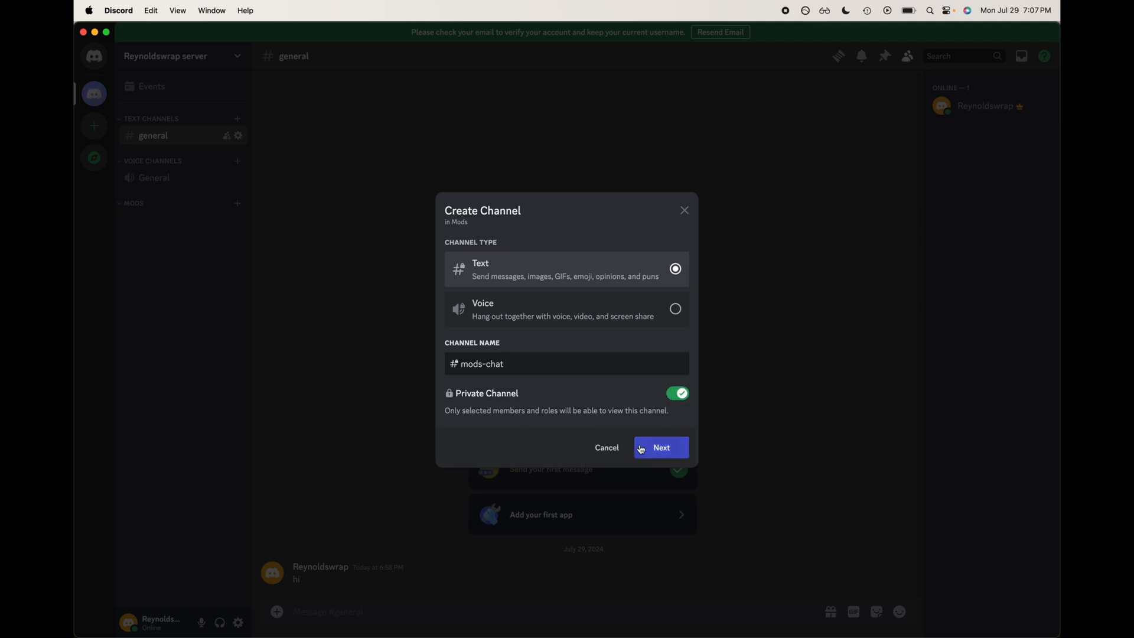
{"action": "left_click", "coordinate": [641, 449]}
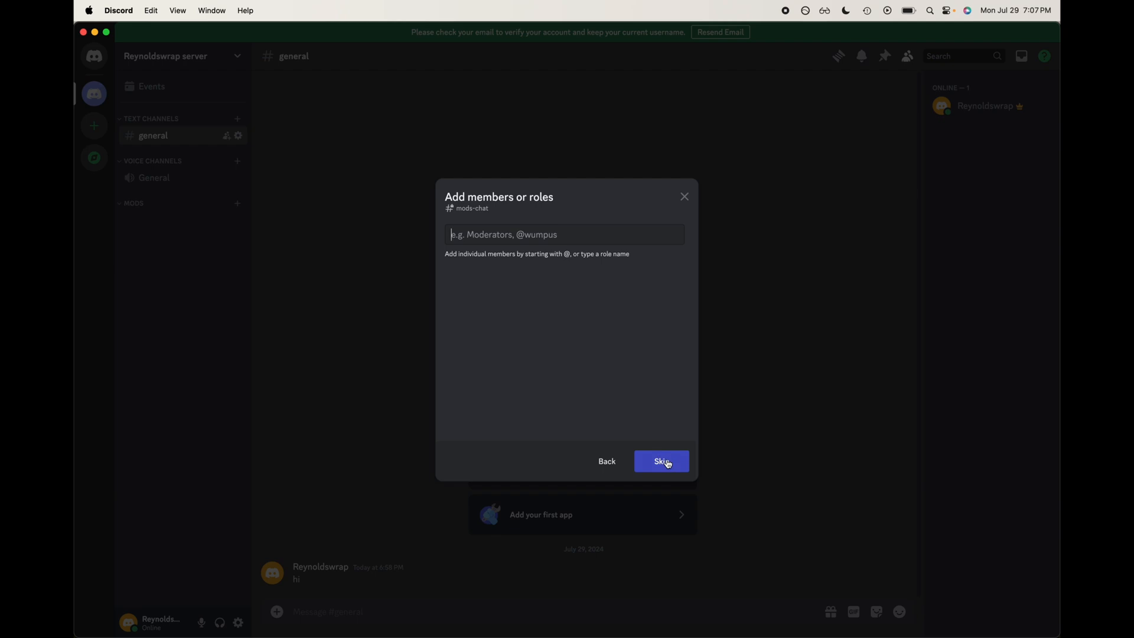
{"action": "left_click", "coordinate": [662, 459]}
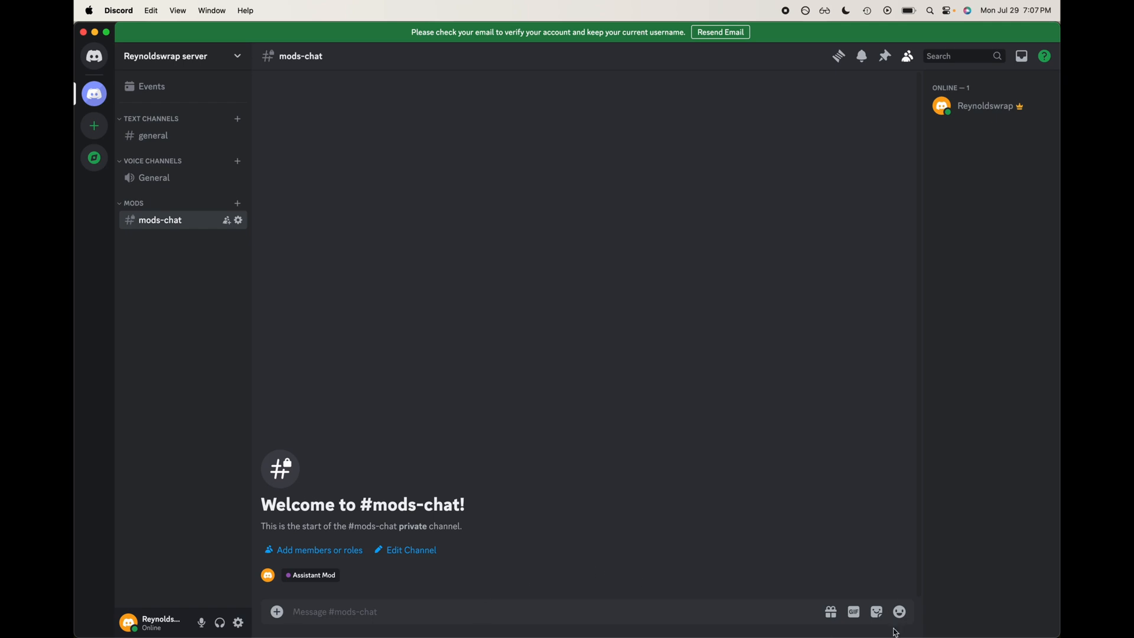
Step: Send the CRAZY ALERT minion GIF from the crazy GIF category in mods-chat
{"action": "left_click", "coordinate": [853, 610]}
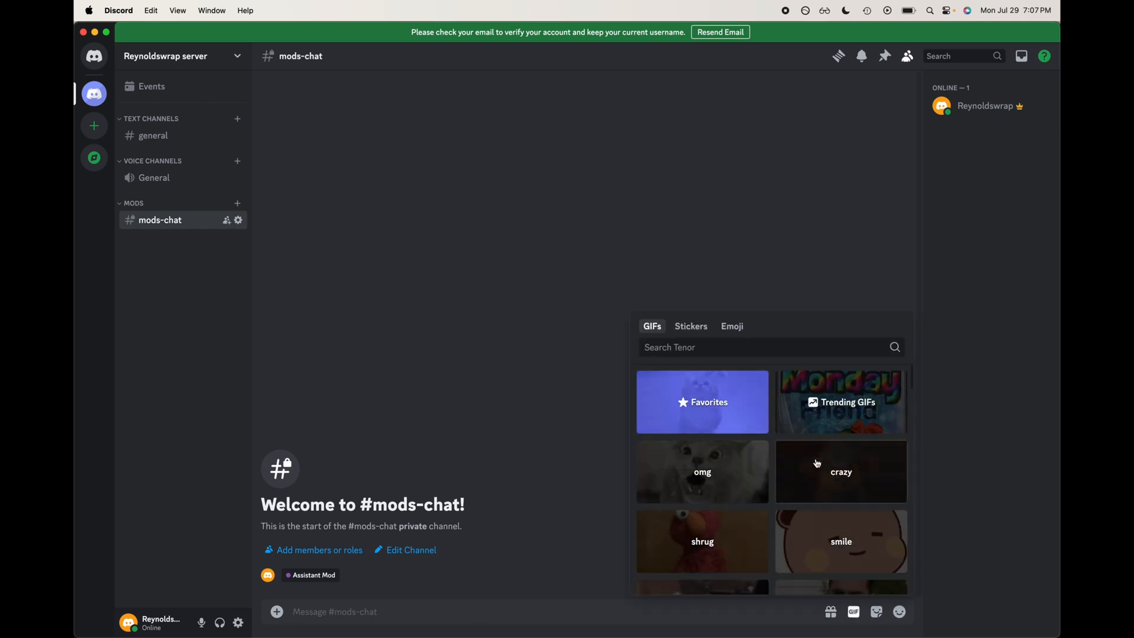
{"action": "left_click", "coordinate": [830, 485]}
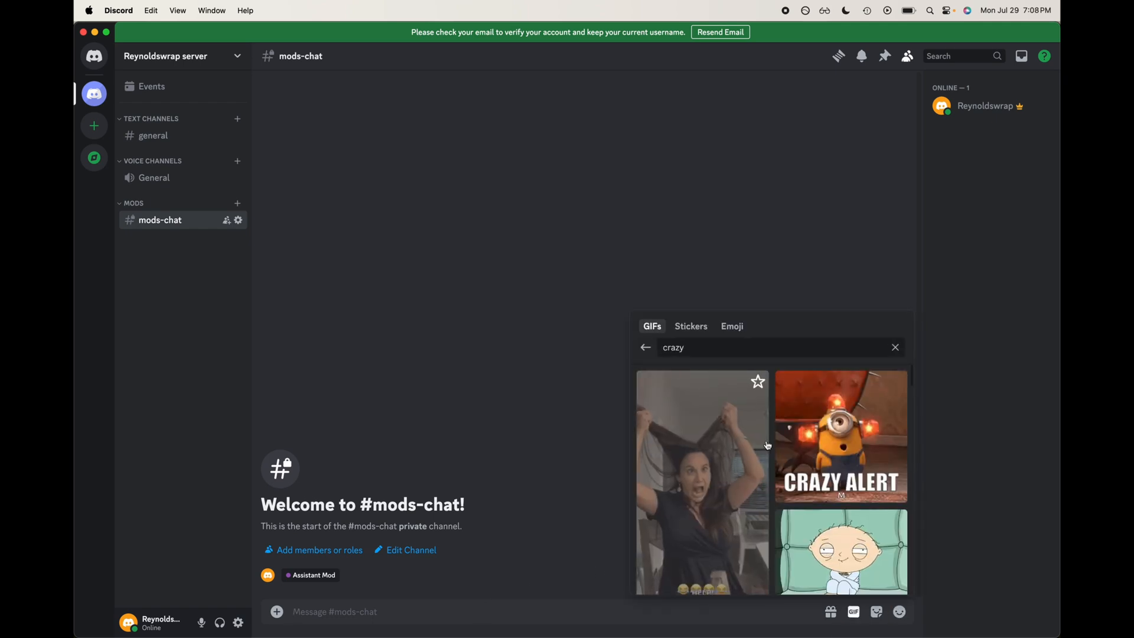
{"action": "left_click", "coordinate": [830, 484]}
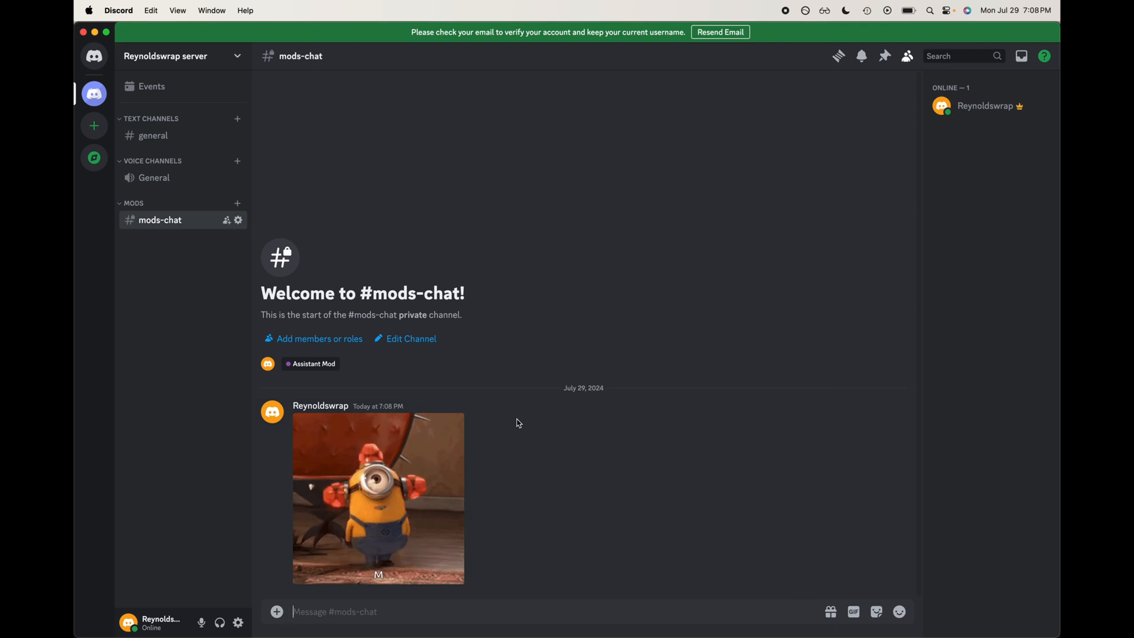
Step: Send the Wave sticker and then a thumbs-up emoji message in mods-chat
{"action": "left_click", "coordinate": [877, 611]}
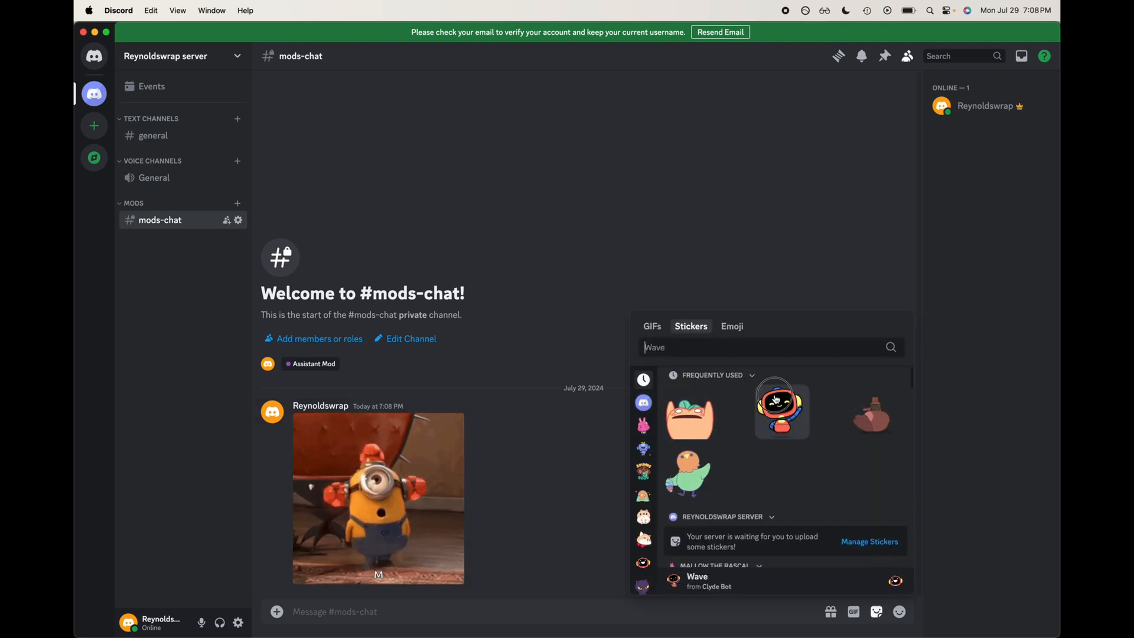
{"action": "left_click", "coordinate": [770, 428]}
{"action": "left_click", "coordinate": [898, 612]}
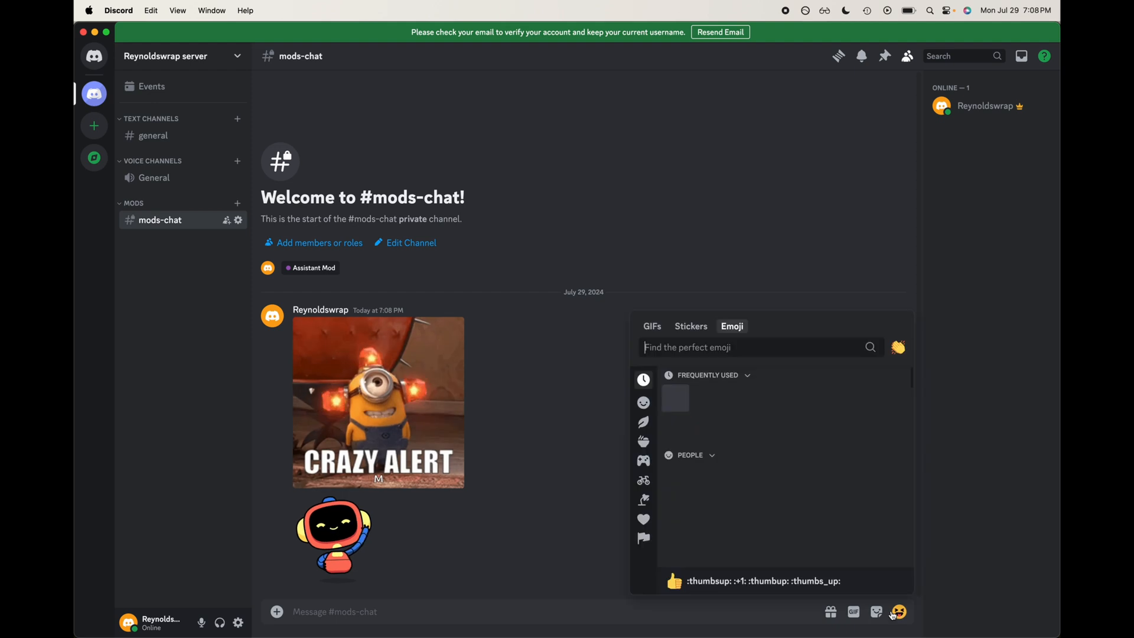
{"action": "left_click", "coordinate": [685, 409]}
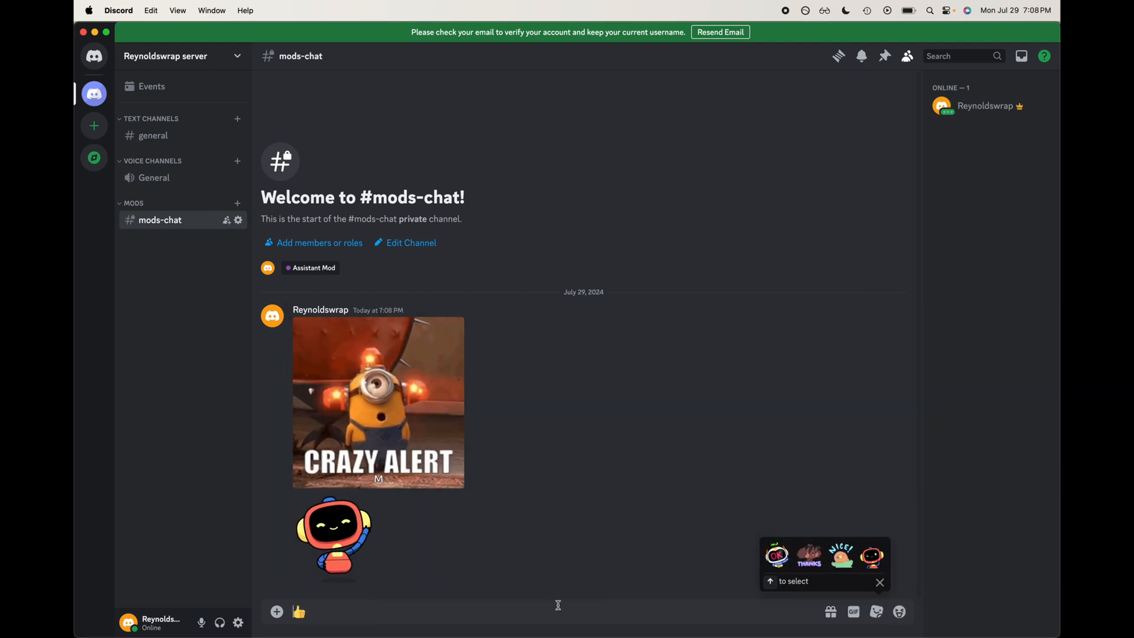
{"action": "key", "text": "Return"}
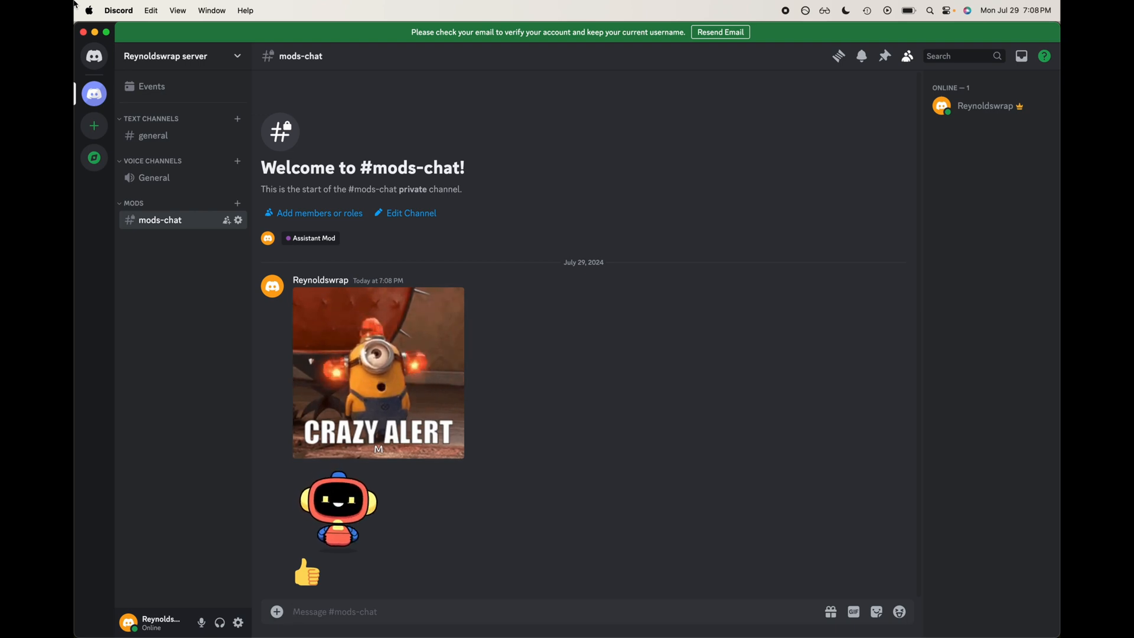
Step: Start a poll in mods-chat asking "Should we add more mods?" with answers Yes and No
{"action": "left_click", "coordinate": [277, 612]}
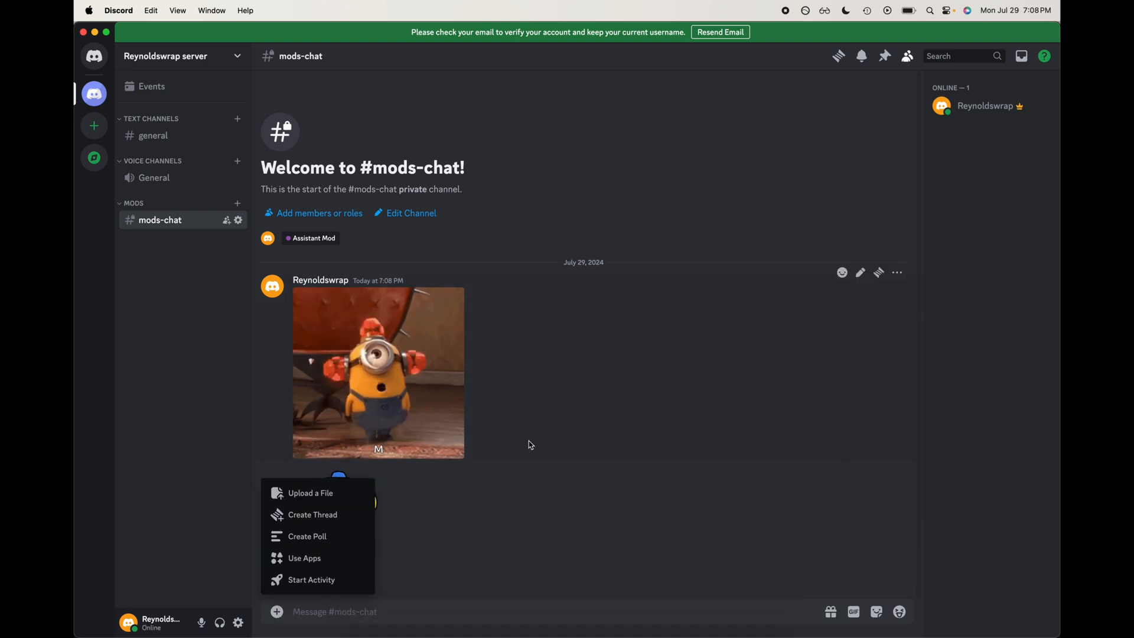
{"action": "left_click", "coordinate": [336, 535]}
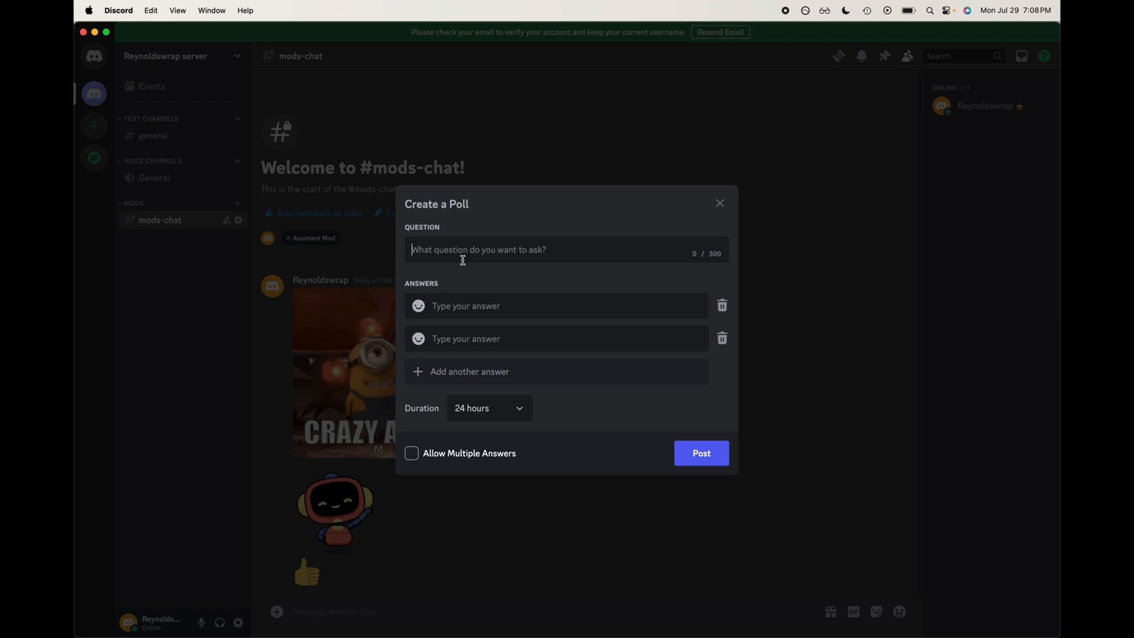
{"action": "type", "text": "Should we add more mods"}
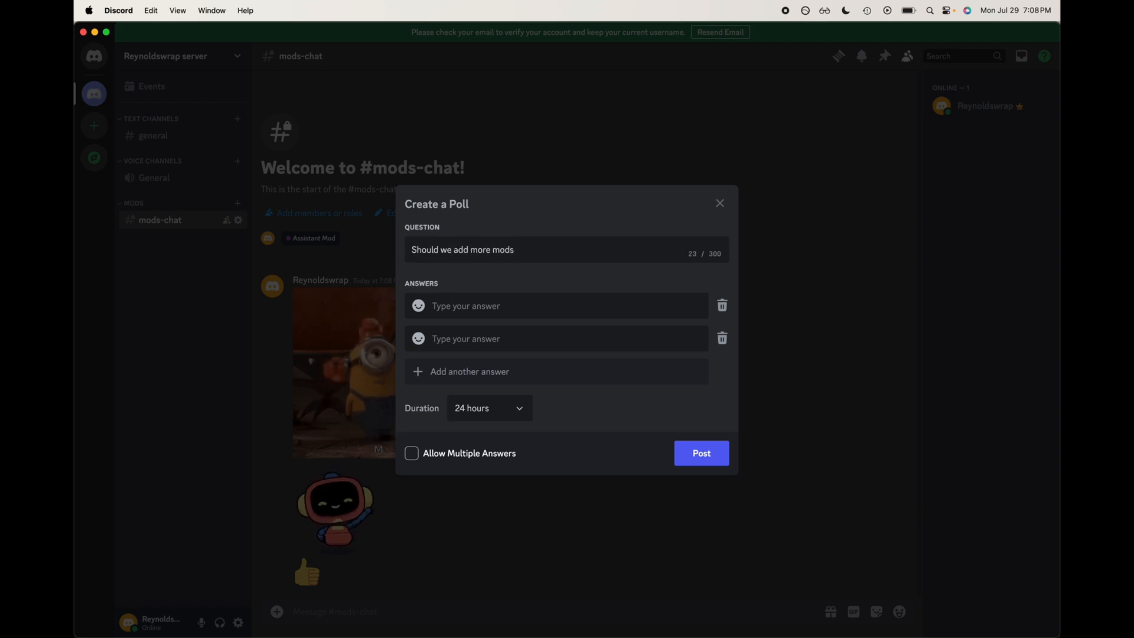
{"action": "type", "text": "?"}
{"action": "left_click", "coordinate": [444, 307]}
{"action": "type", "text": "Yes"}
{"action": "left_click", "coordinate": [456, 332]}
{"action": "type", "text": "No"}
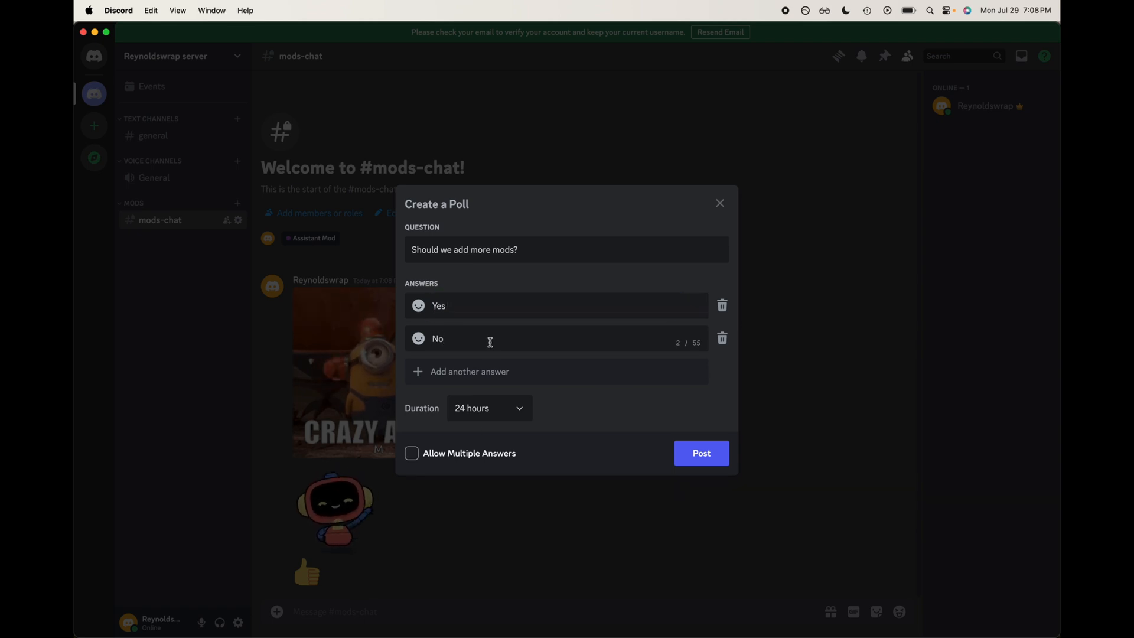
Step: Add a third poll answer "In a few months"
{"action": "left_click", "coordinate": [496, 373]}
{"action": "type", "text": "N"}
{"action": "key", "text": "BackSpace"}
{"action": "type", "text": "I"}
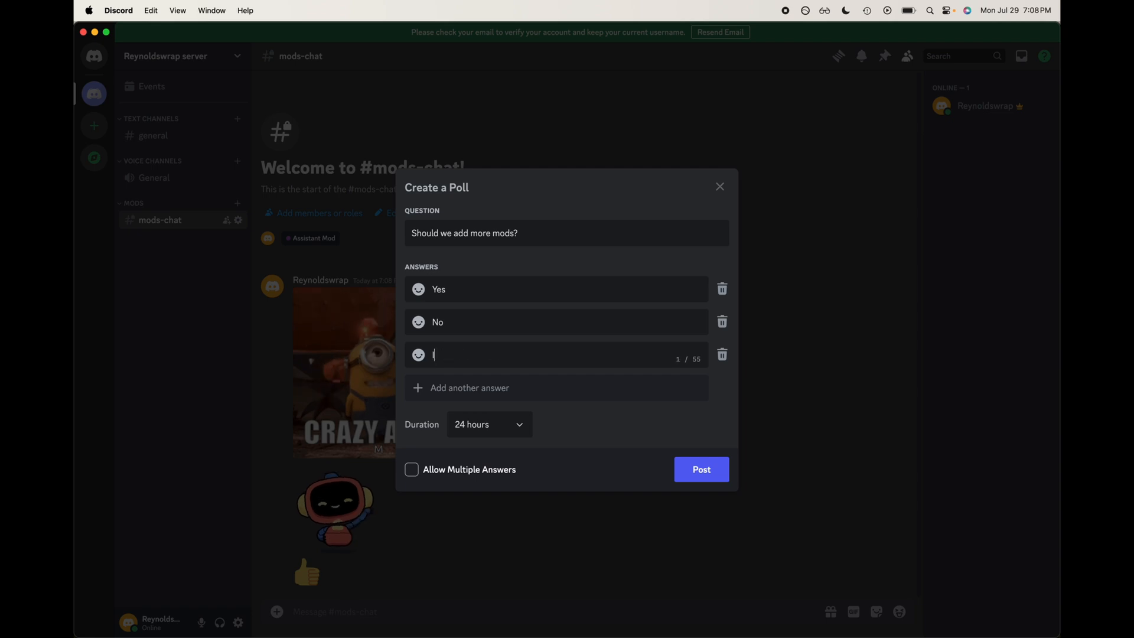
{"action": "type", "text": "n a few months"}
Step: Post the poll keeping the 24 hours duration and single-answer voting
{"action": "left_click", "coordinate": [648, 419]}
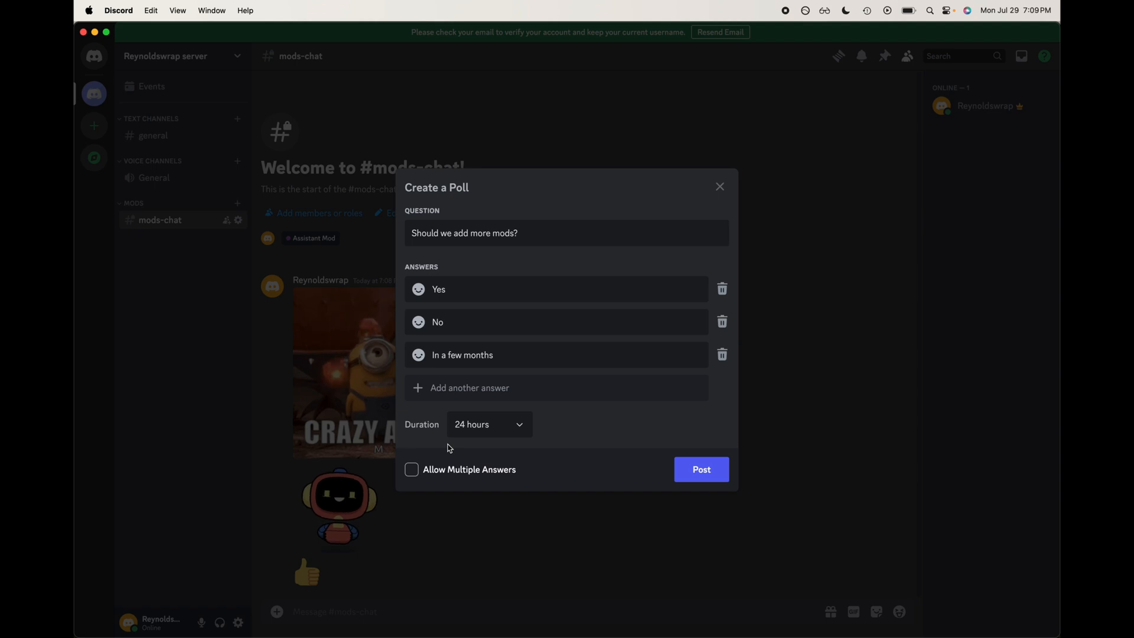
{"action": "left_click", "coordinate": [471, 425]}
{"action": "left_click", "coordinate": [470, 425]}
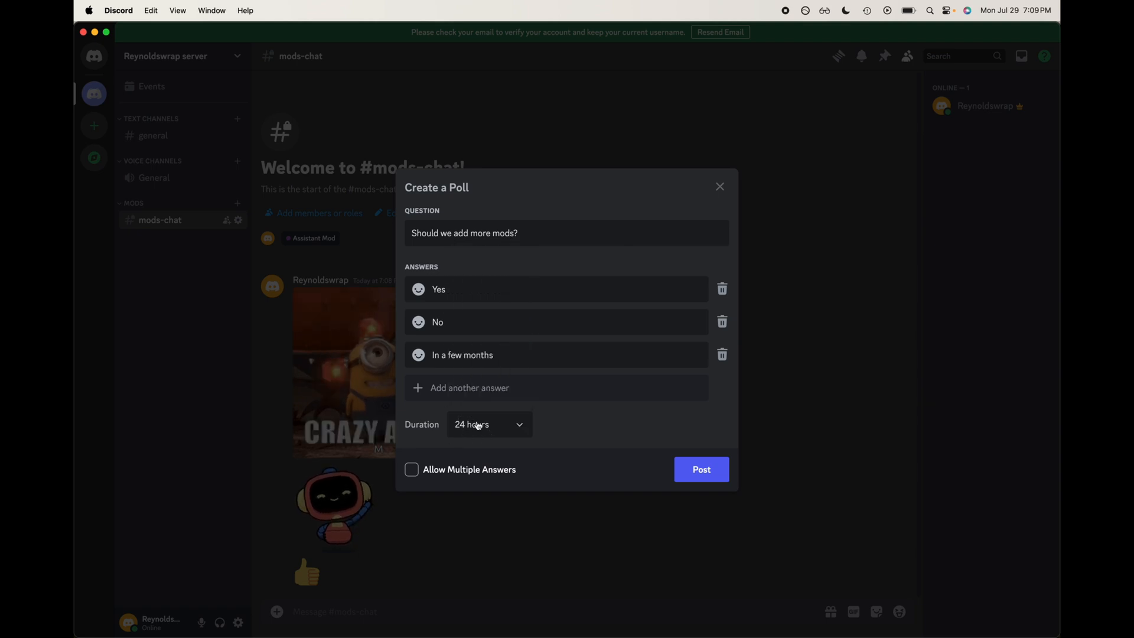
{"action": "left_click", "coordinate": [466, 420]}
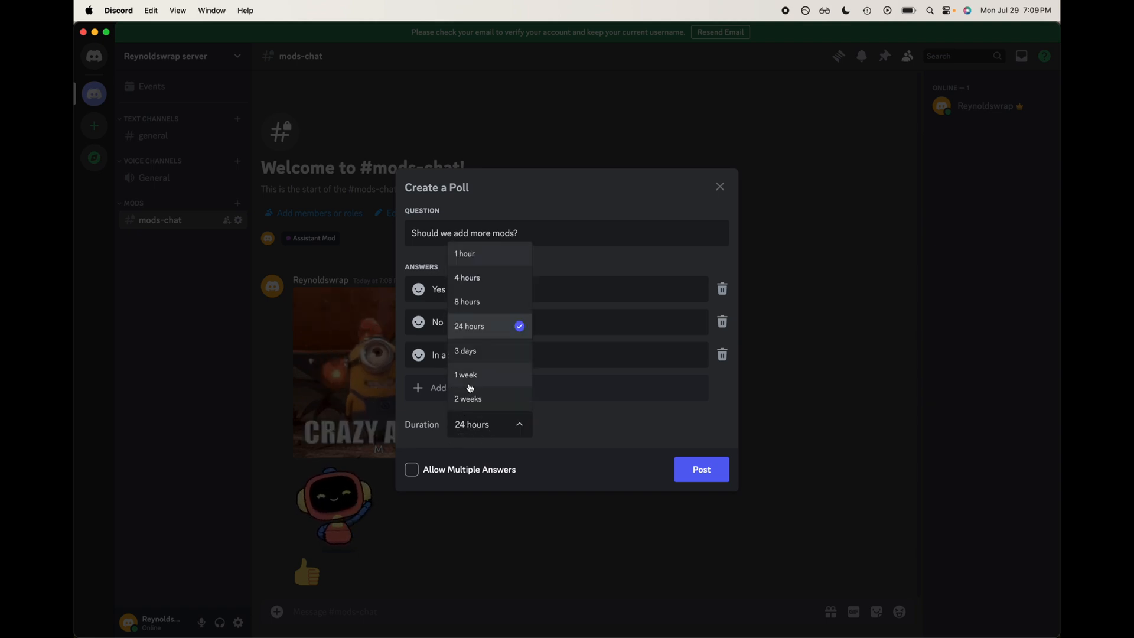
{"action": "left_click", "coordinate": [562, 432]}
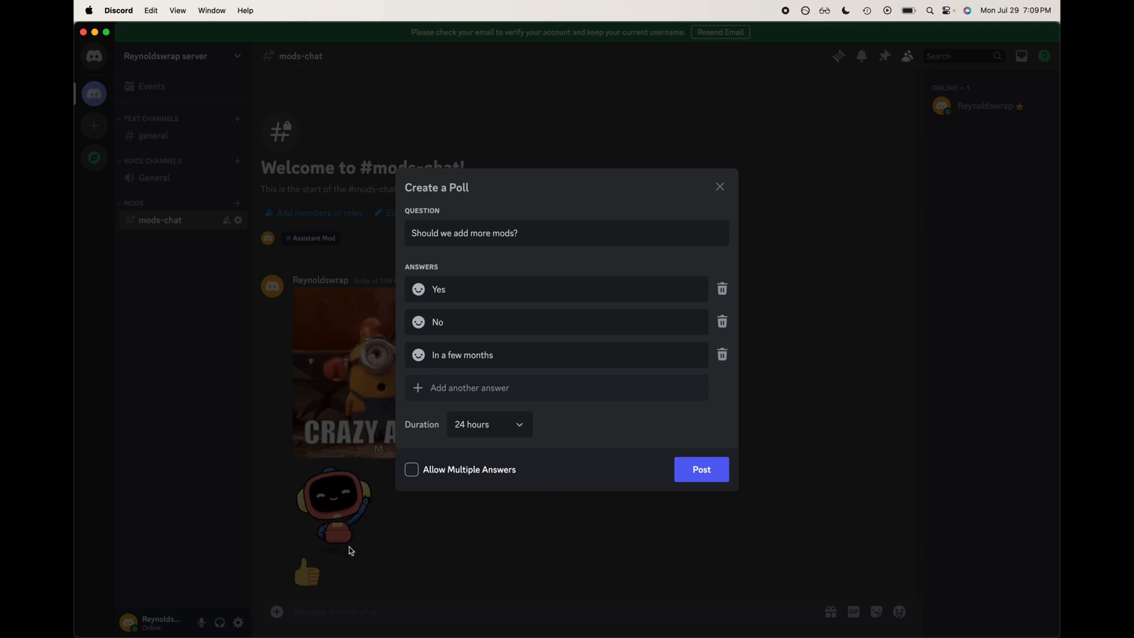
{"action": "left_click", "coordinate": [515, 430]}
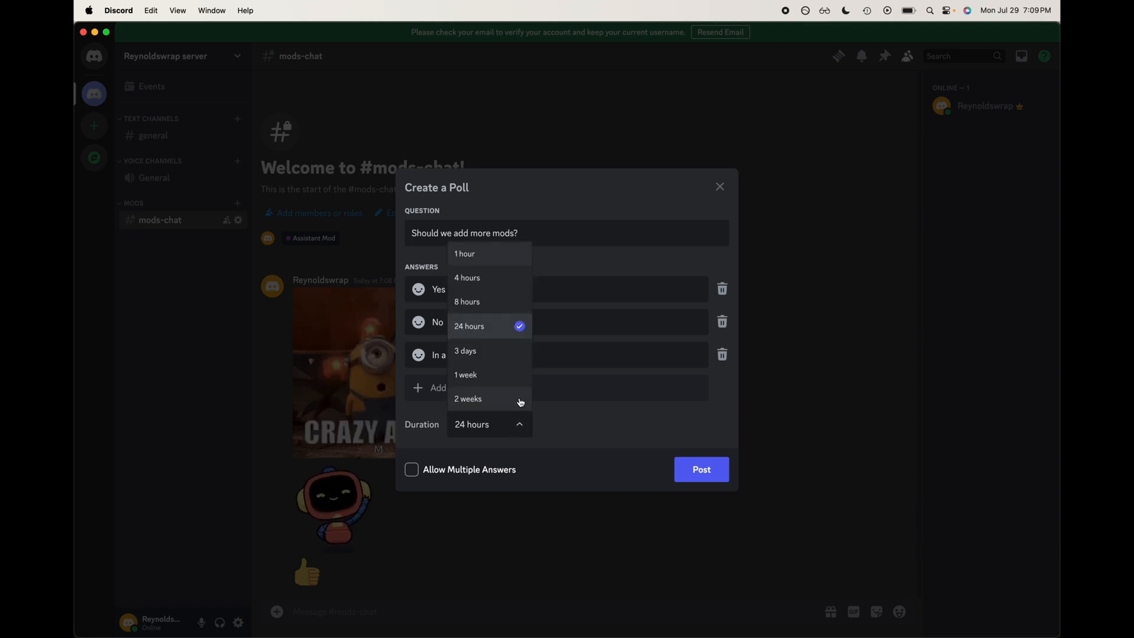
{"action": "left_click", "coordinate": [603, 408]}
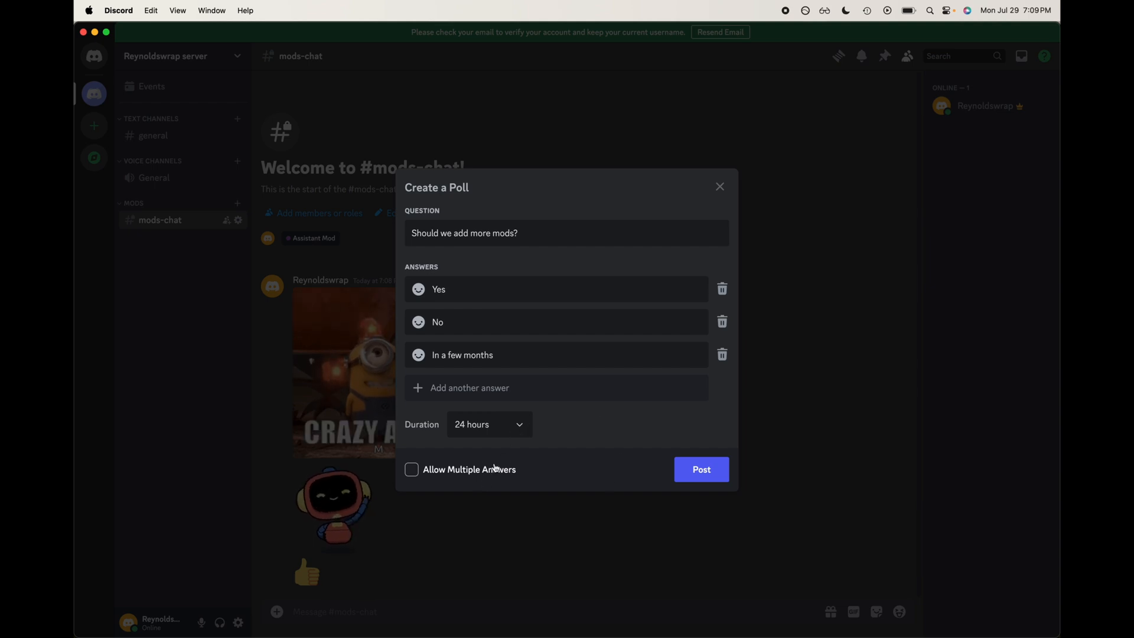
{"action": "left_click", "coordinate": [698, 475]}
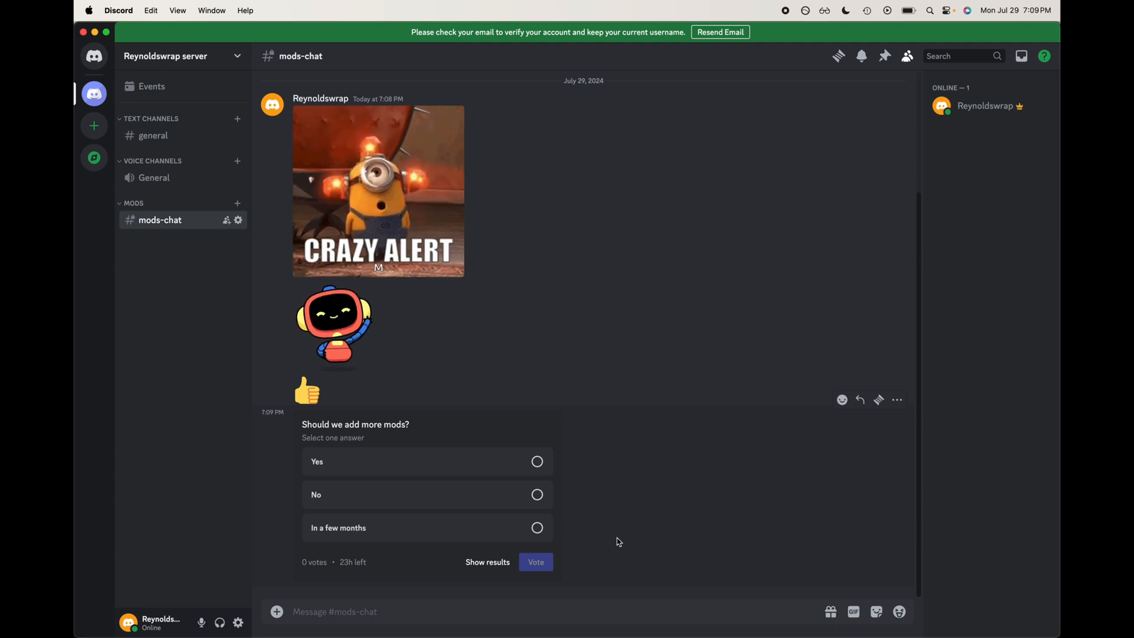
Step: Start a new thread in the general channel named Introductions
{"action": "left_click", "coordinate": [205, 144]}
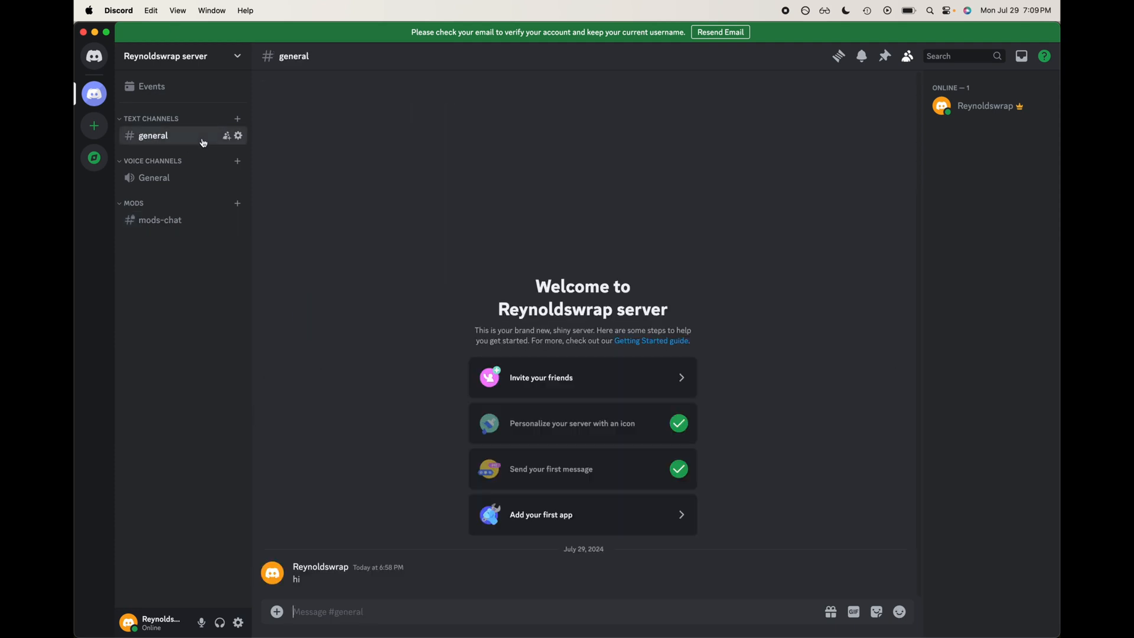
{"action": "left_click", "coordinate": [277, 611]}
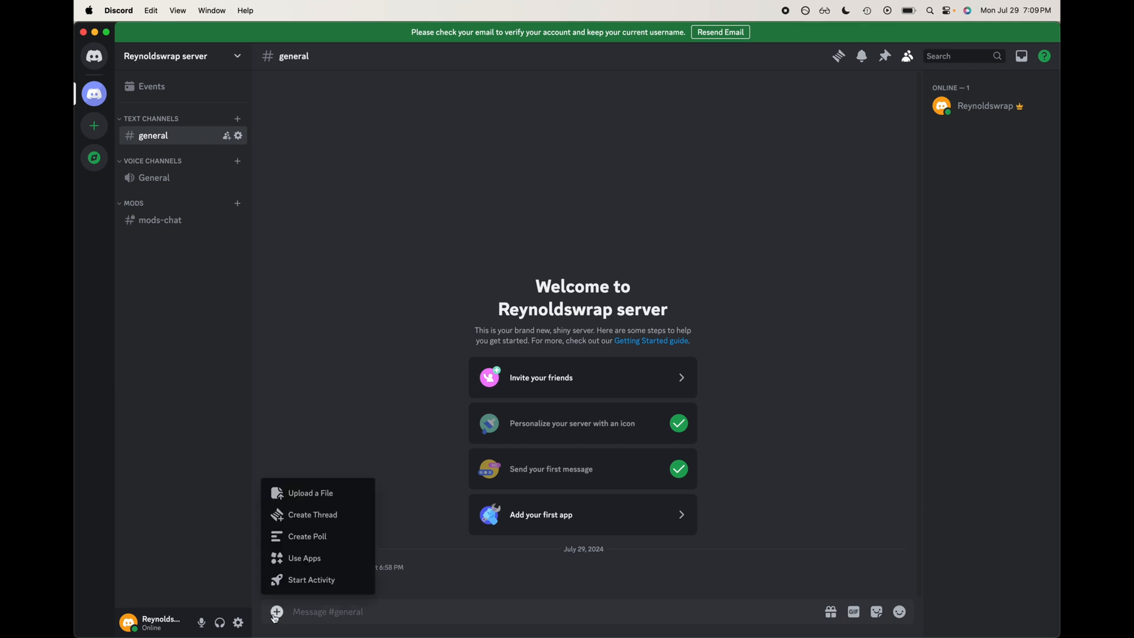
{"action": "left_click", "coordinate": [347, 400]}
{"action": "left_click", "coordinate": [277, 611]}
{"action": "left_click", "coordinate": [300, 519]}
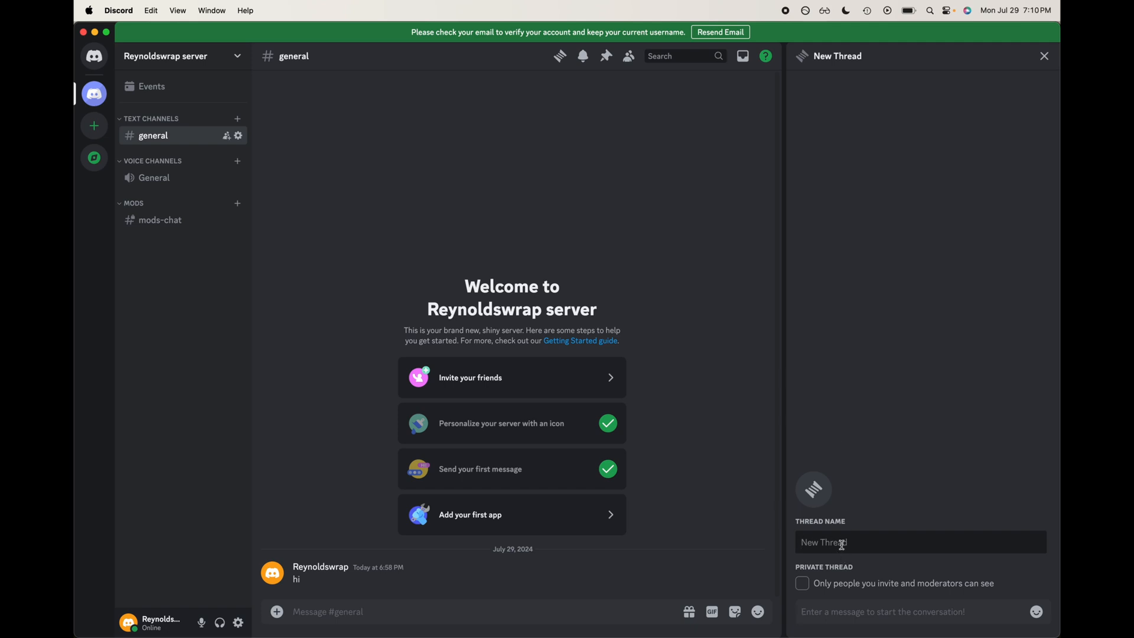
{"action": "type", "text": "Introductions"}
Step: Create the thread with the opening message "Introduce yourself with your favorite game and role to play in that game"
{"action": "type", "text": "Introduc"}
{"action": "type", "text": "e"}
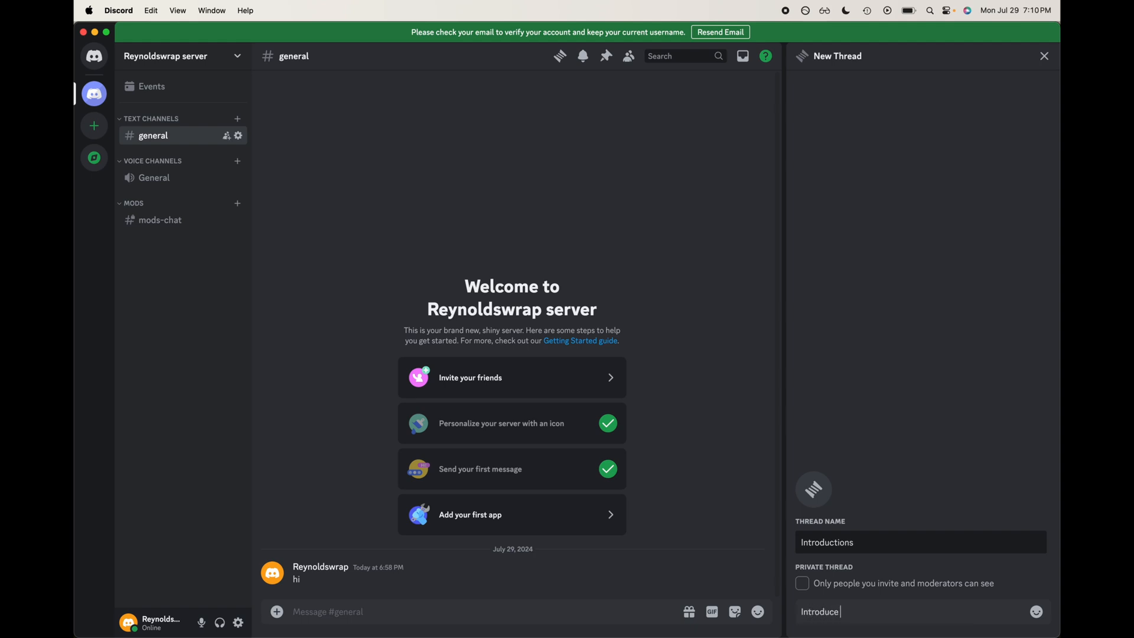
{"action": "type", "text": " your se"}
{"action": "key", "text": "BackSpace"}
{"action": "key", "text": "BackSpace"}
{"action": "key", "text": "BackSpace"}
{"action": "type", "text": "self"}
{"action": "type", "text": " usin"}
{"action": "key", "text": "BackSpace"}
{"action": "key", "text": "BackSpace"}
{"action": "key", "text": "BackSpace"}
{"action": "key", "text": "BackSpace"}
{"action": "key", "text": "BackSpace"}
{"action": "key", "text": "BackSpace"}
{"action": "key", "text": "BackSpace"}
{"action": "type", "text": "f with your favorite game and role to"}
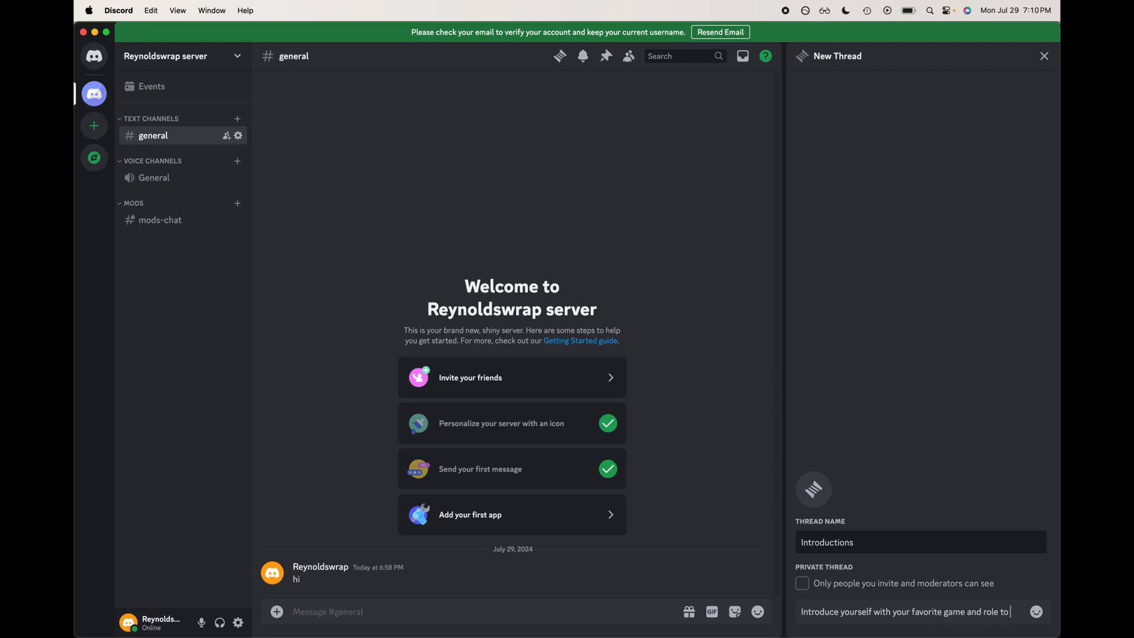
{"action": "type", "text": " play in that g"}
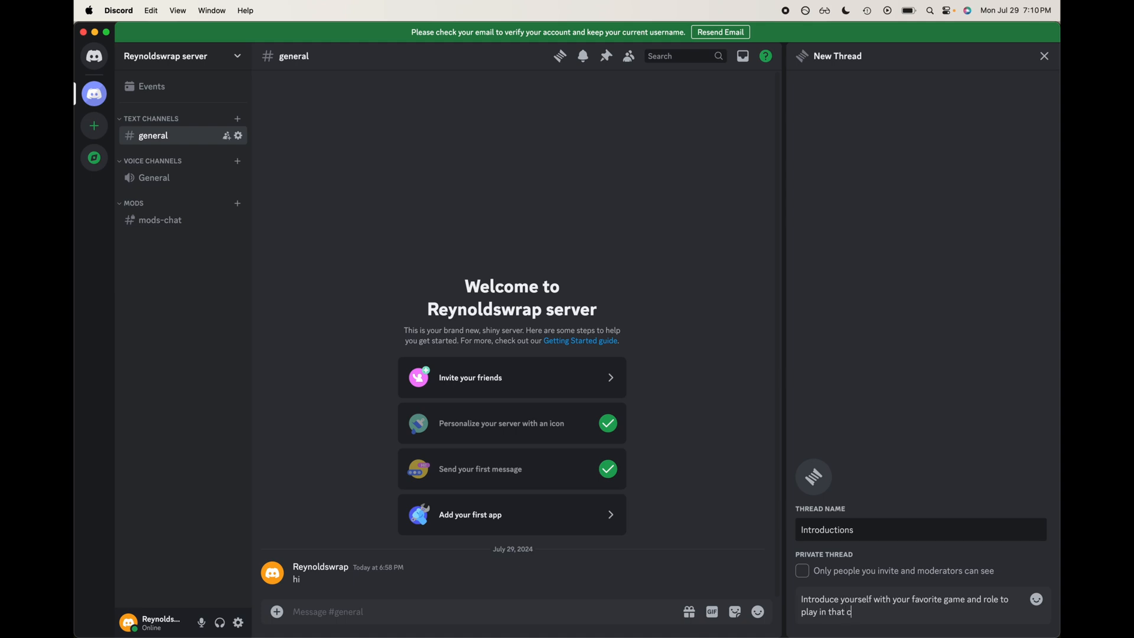
{"action": "type", "text": "ame"}
{"action": "key", "text": "Return"}
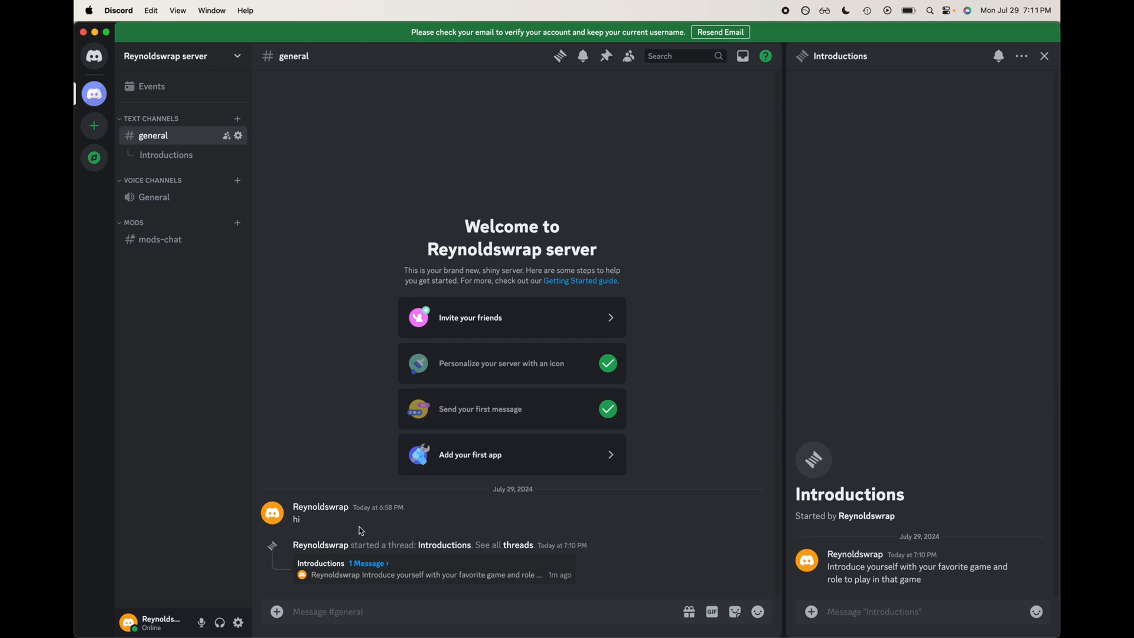
Step: Post "Please be kind and considerate to eveyone in the server! Thanks" in the general channel
{"action": "left_click", "coordinate": [859, 619]}
{"action": "key", "text": "super+shift+m"}
{"action": "left_click", "coordinate": [359, 610]}
{"action": "type", "text": "Please be"}
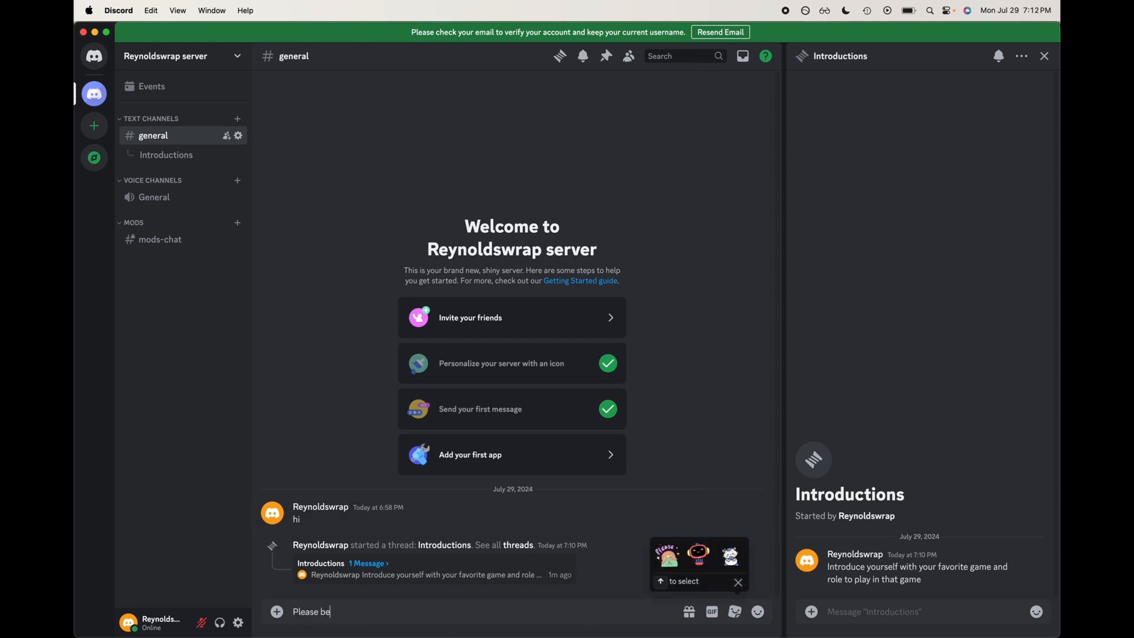
{"action": "type", "text": " kind and considerate to"}
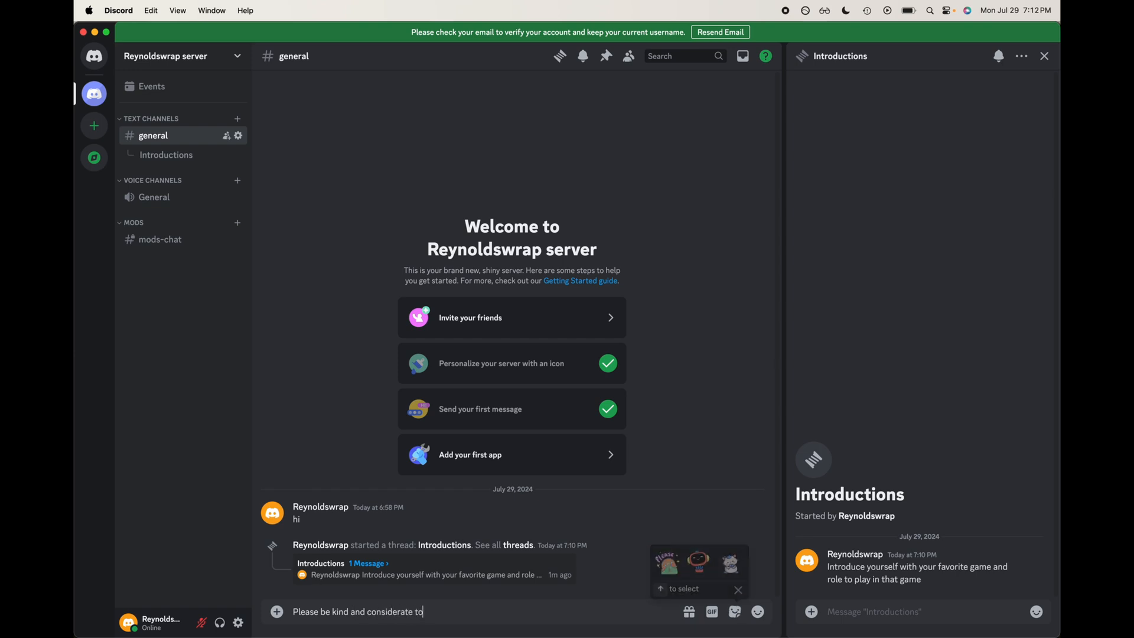
{"action": "type", "text": " eveyone in the s"}
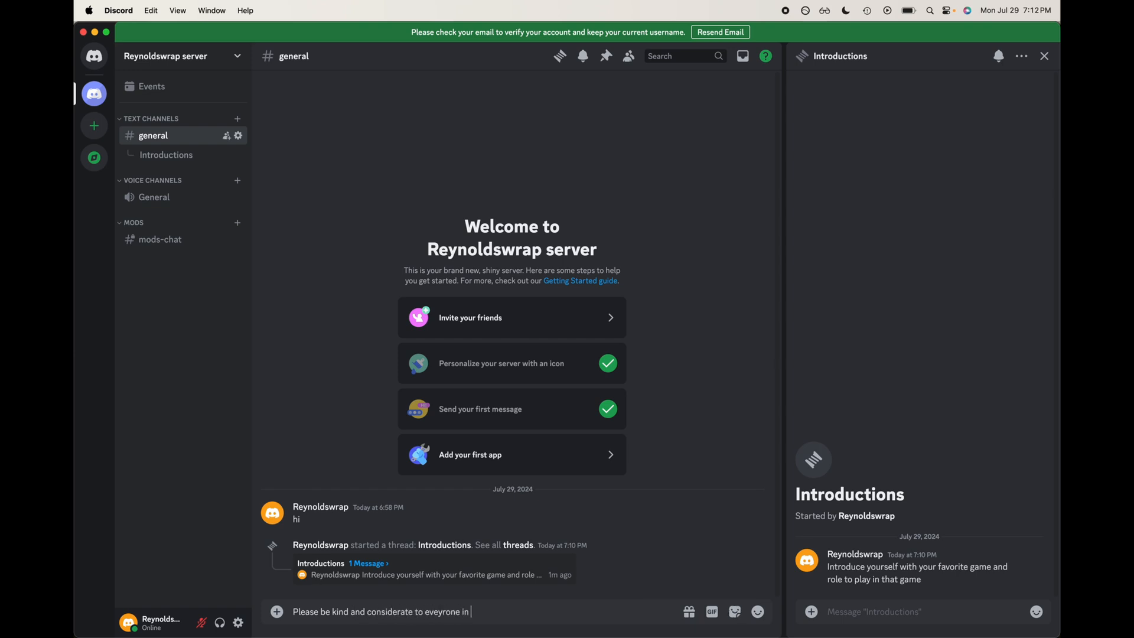
{"action": "type", "text": "erver! THanks"}
{"action": "key", "text": "BackSpace"}
{"action": "key", "text": "BackSpace"}
{"action": "key", "text": "BackSpace"}
{"action": "key", "text": "BackSpace"}
{"action": "key", "text": "BackSpace"}
{"action": "type", "text": "hanks"}
{"action": "key", "text": "Return"}
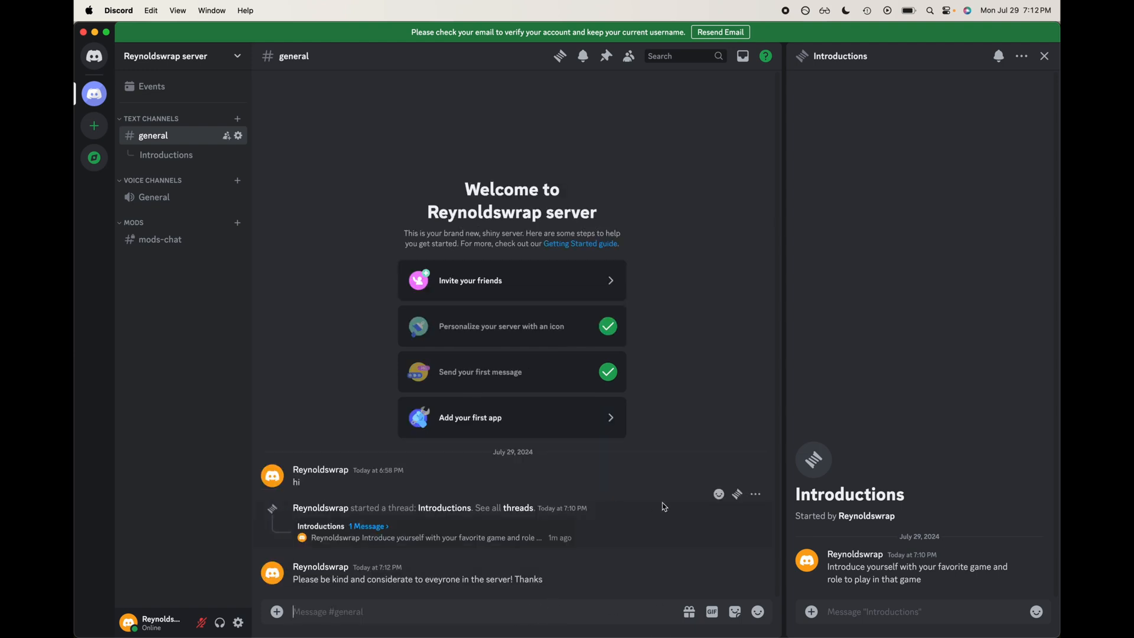
Step: Pin the kindness message in general, then view and close the channel's pinned messages
{"action": "left_click", "coordinate": [749, 564]}
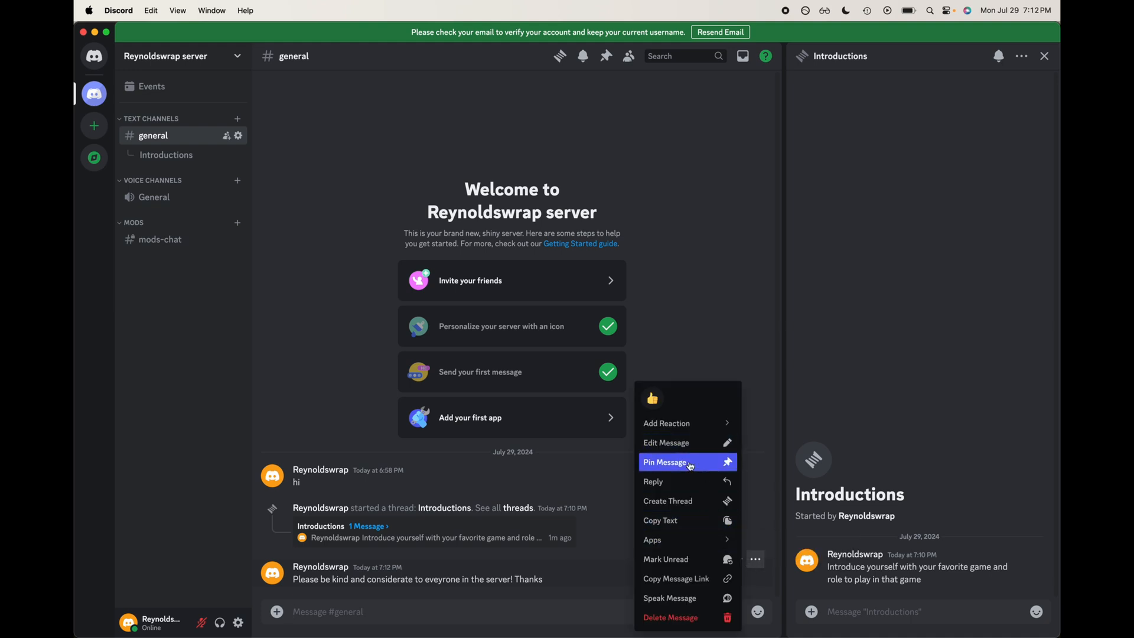
{"action": "left_click", "coordinate": [689, 462]}
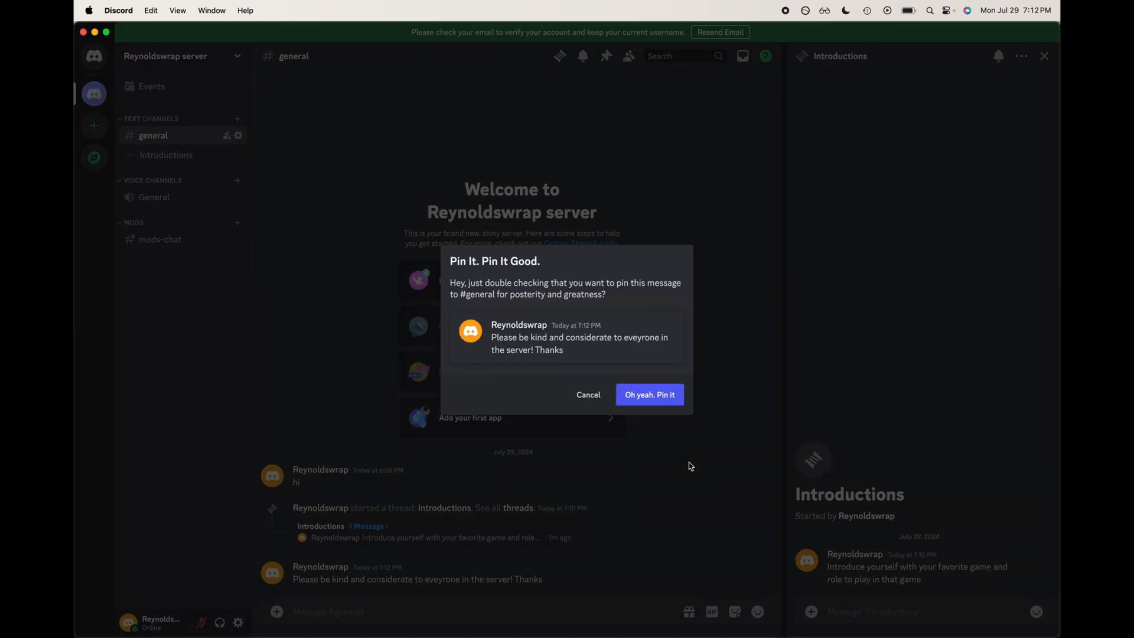
{"action": "left_click", "coordinate": [665, 400]}
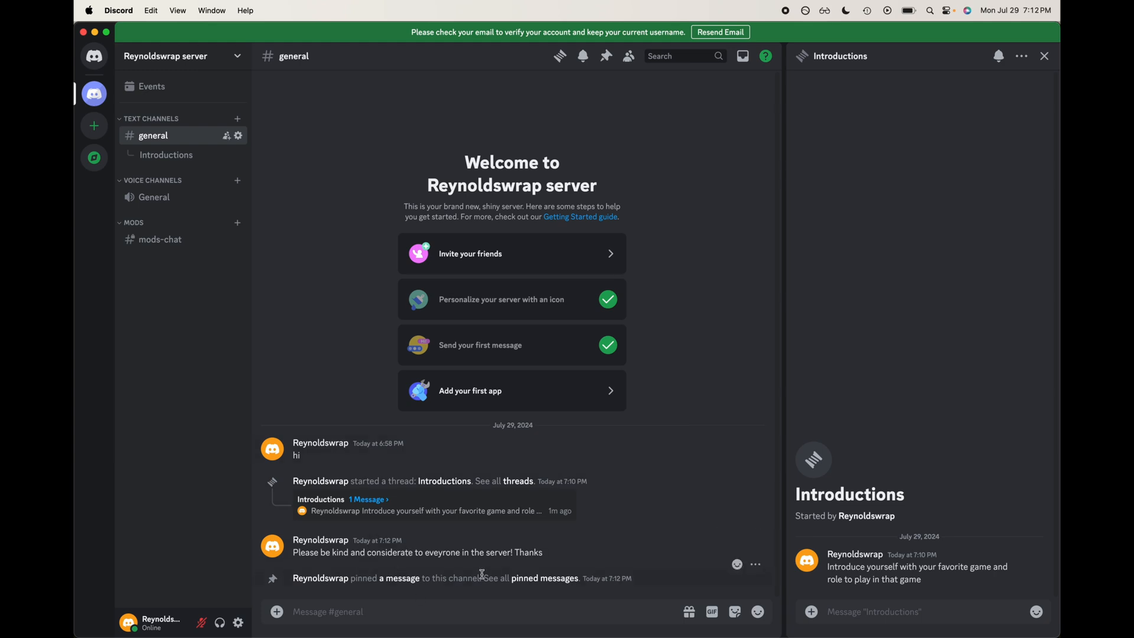
{"action": "left_click", "coordinate": [533, 578]}
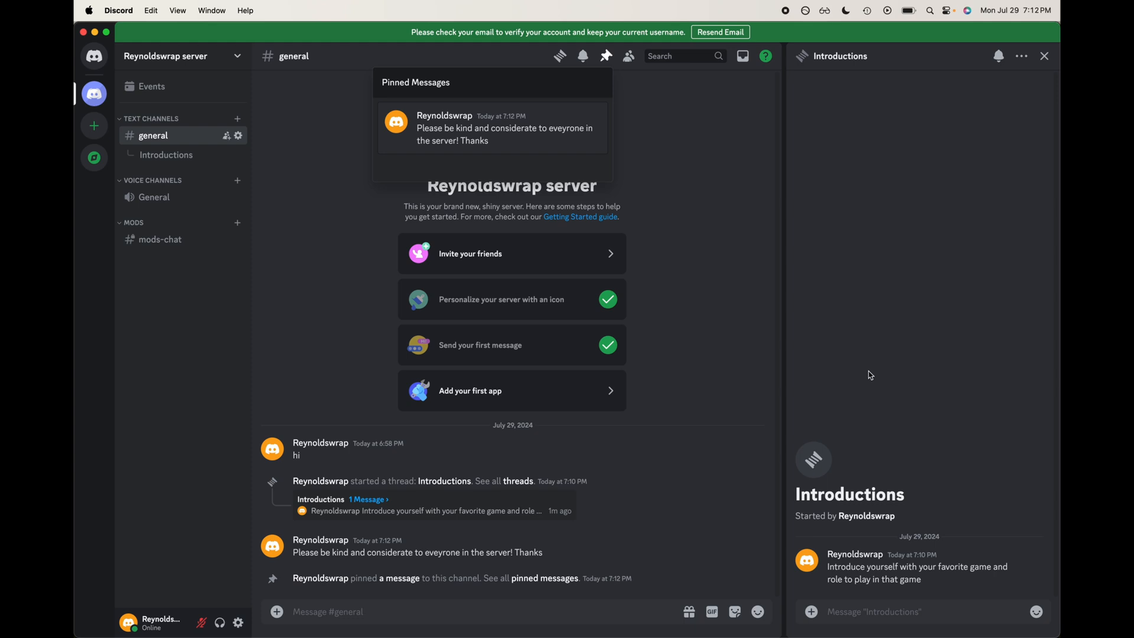
{"action": "left_click", "coordinate": [685, 217]}
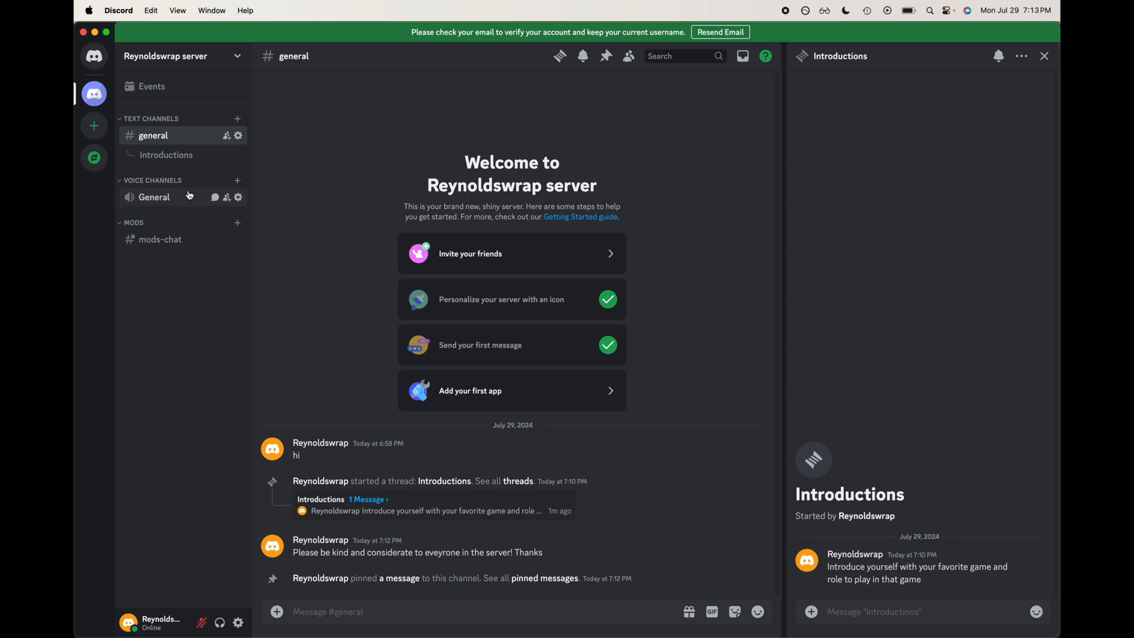
Step: Create a private voice channel named "mods voice chat" in the Mods category
{"action": "left_click", "coordinate": [238, 224]}
{"action": "left_click", "coordinate": [674, 308]}
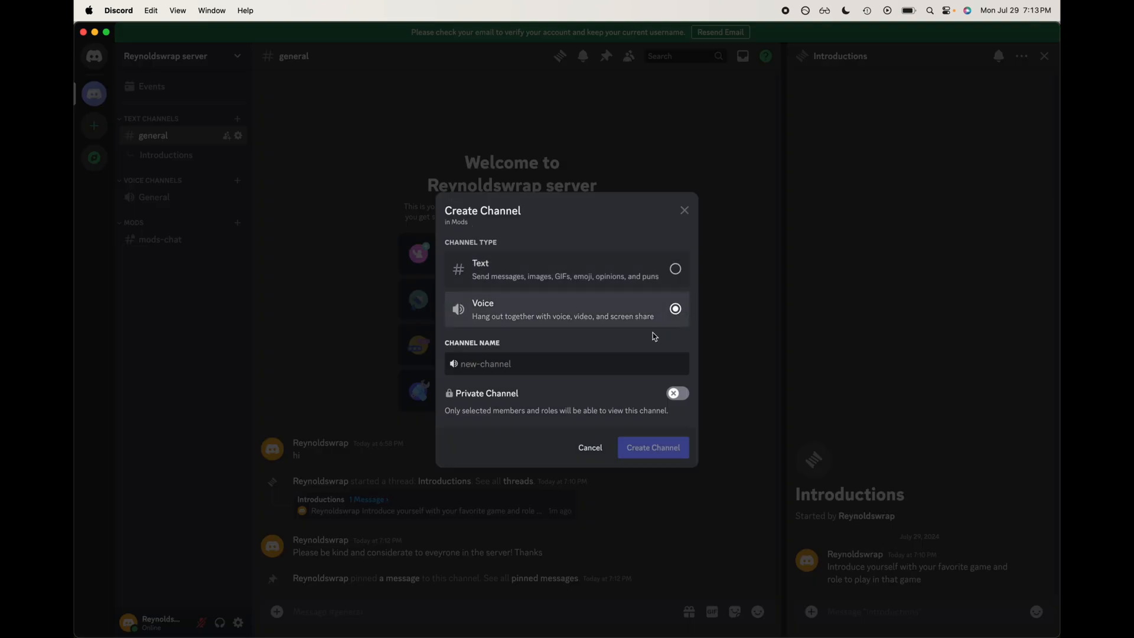
{"action": "left_click", "coordinate": [602, 370]}
{"action": "left_click", "coordinate": [682, 394]}
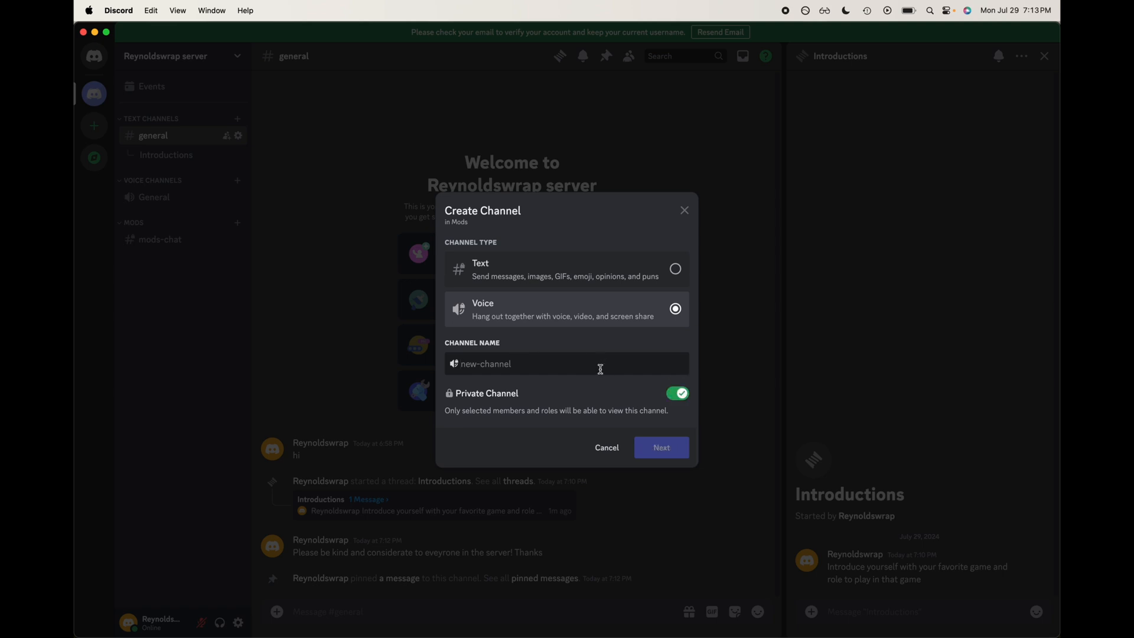
{"action": "type", "text": "mods"}
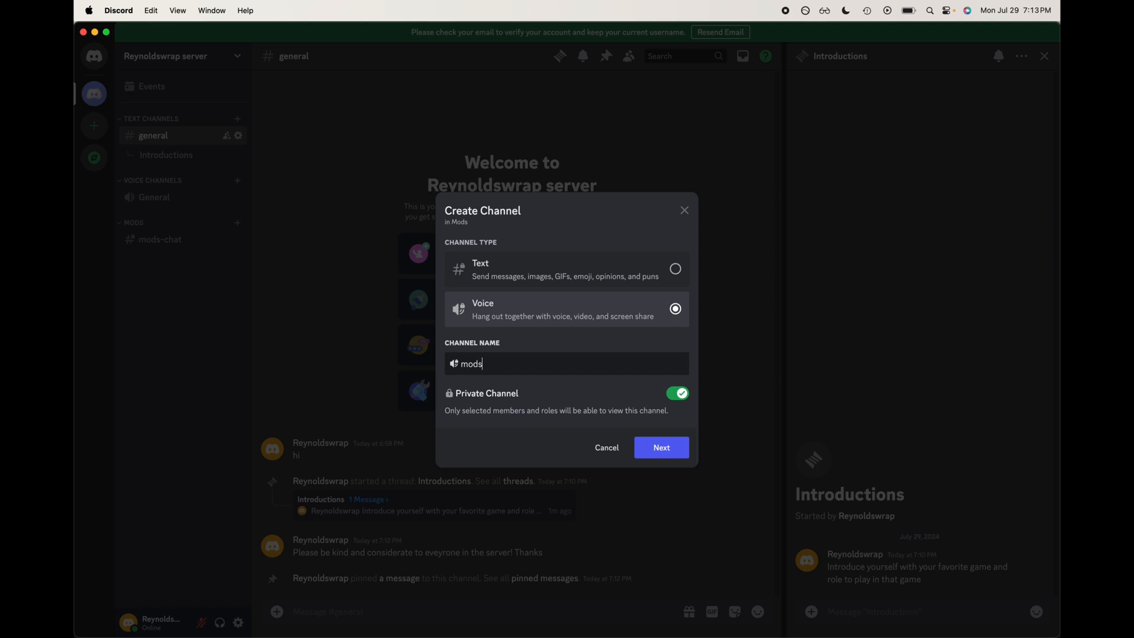
{"action": "type", "text": " ch"}
{"action": "key", "text": "BackSpace"}
{"action": "key", "text": "BackSpace"}
{"action": "key", "text": "BackSpace"}
{"action": "type", "text": "vvc"}
{"action": "key", "text": "BackSpace"}
{"action": "key", "text": "BackSpace"}
{"action": "type", "text": "voice"}
{"action": "key", "text": "BackSpace"}
{"action": "key", "text": "BackSpace"}
{"action": "key", "text": "BackSpace"}
{"action": "key", "text": "BackSpace"}
{"action": "type", "text": "voice chat"}
{"action": "left_click", "coordinate": [678, 451]}
{"action": "left_click", "coordinate": [687, 465]}
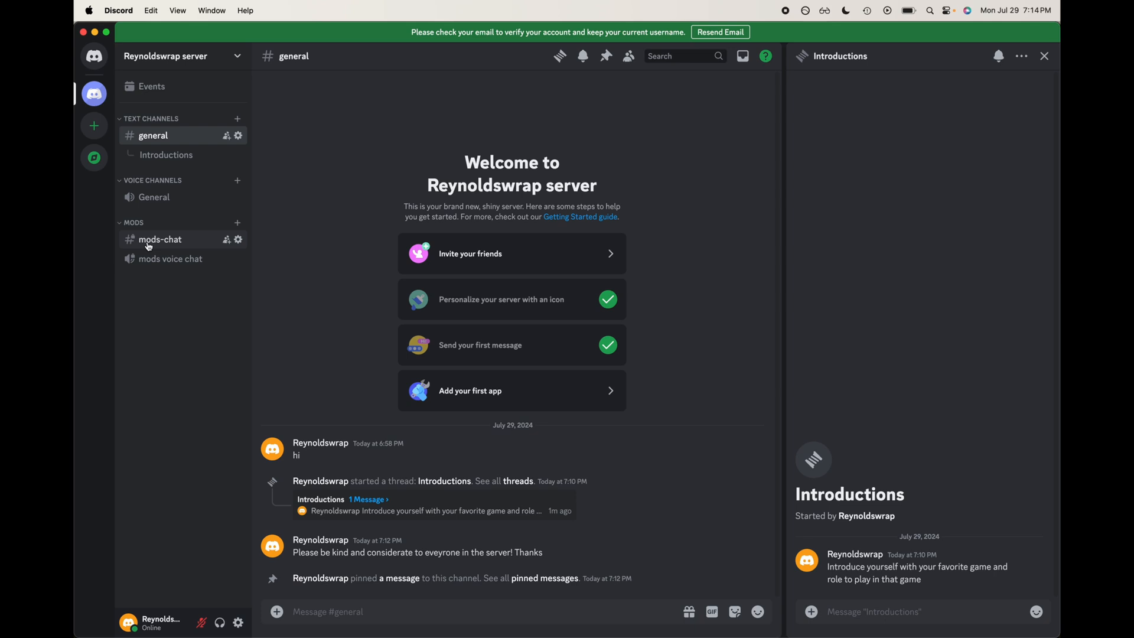
Step: Join the mods voice chat channel and decline switching to the newly detected audio device
{"action": "left_click", "coordinate": [166, 260]}
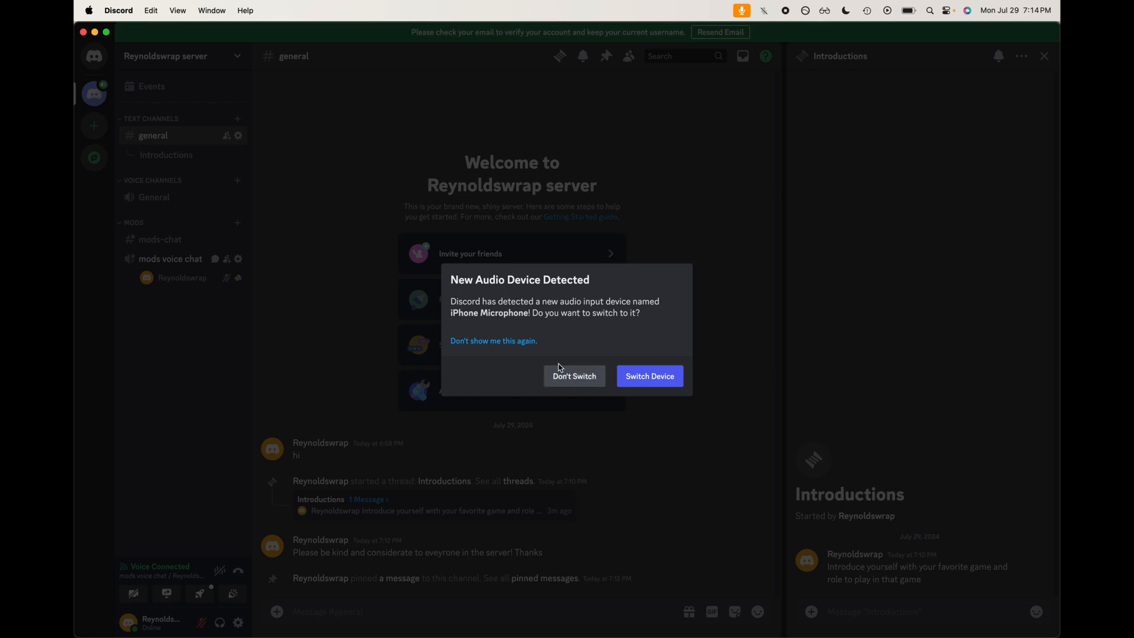
{"action": "left_click", "coordinate": [562, 372]}
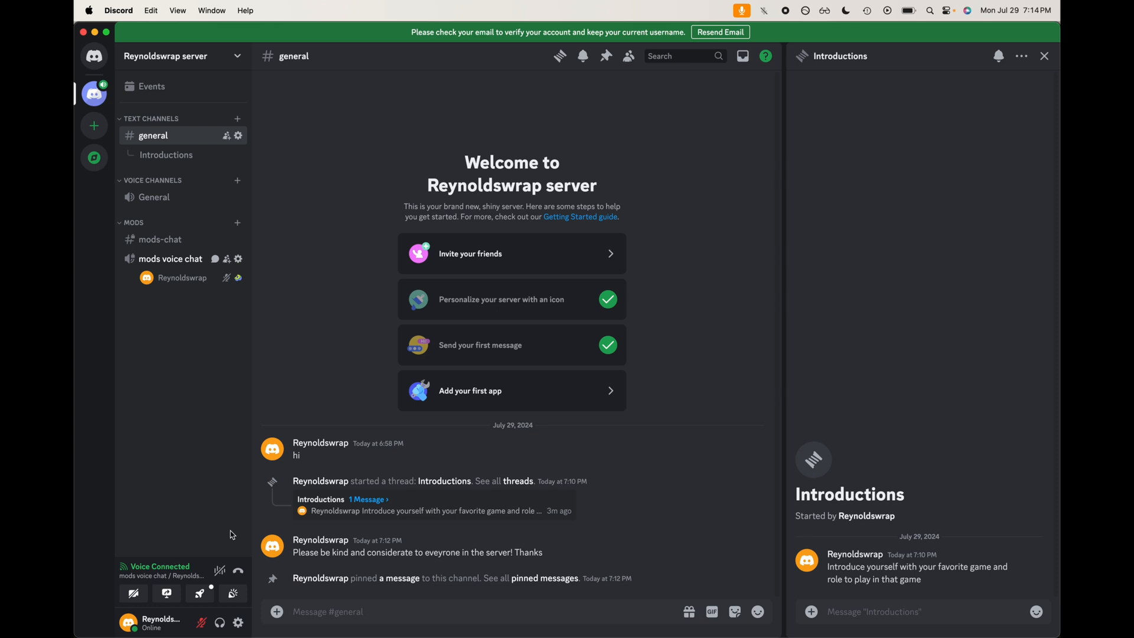
Step: Toggle the microphone on and off, then toggle deafen on and off
{"action": "left_click", "coordinate": [202, 624]}
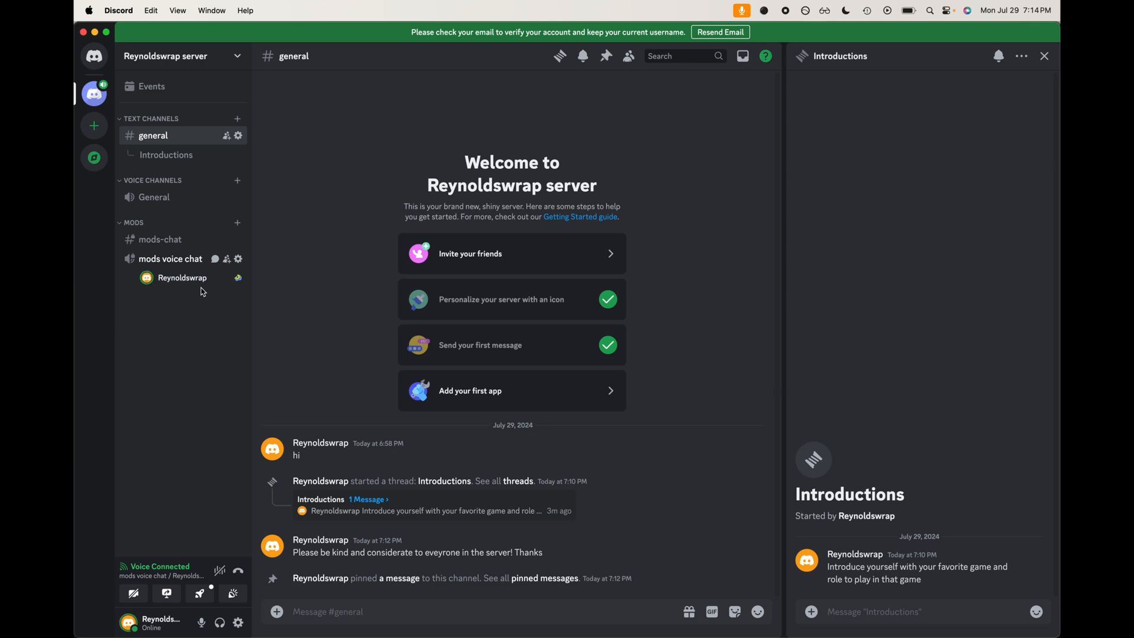
{"action": "left_click", "coordinate": [202, 624]}
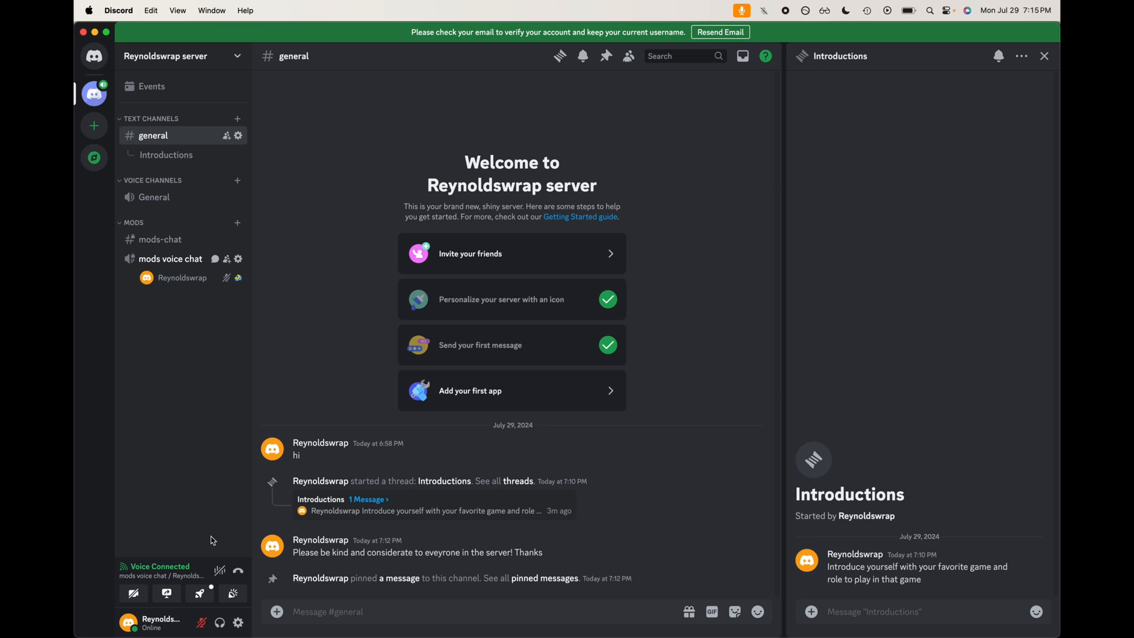
{"action": "left_click", "coordinate": [219, 622]}
{"action": "left_click", "coordinate": [220, 622]}
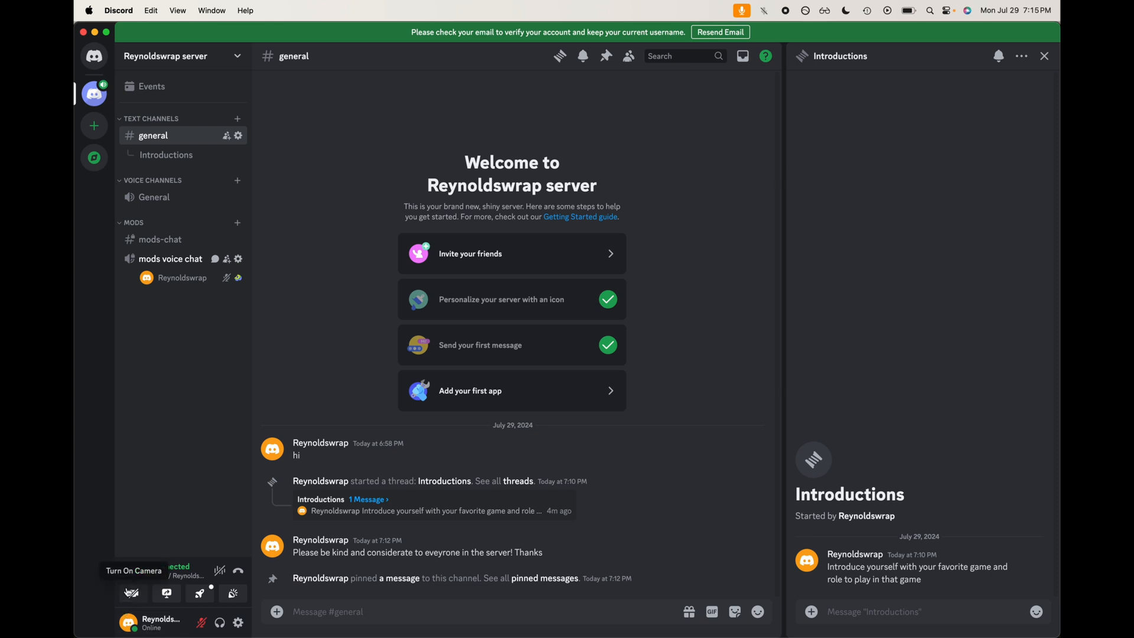
Step: Stream the Discord #general window to the voice channel at 720p 30 fps, then stop the stream
{"action": "left_click", "coordinate": [164, 599]}
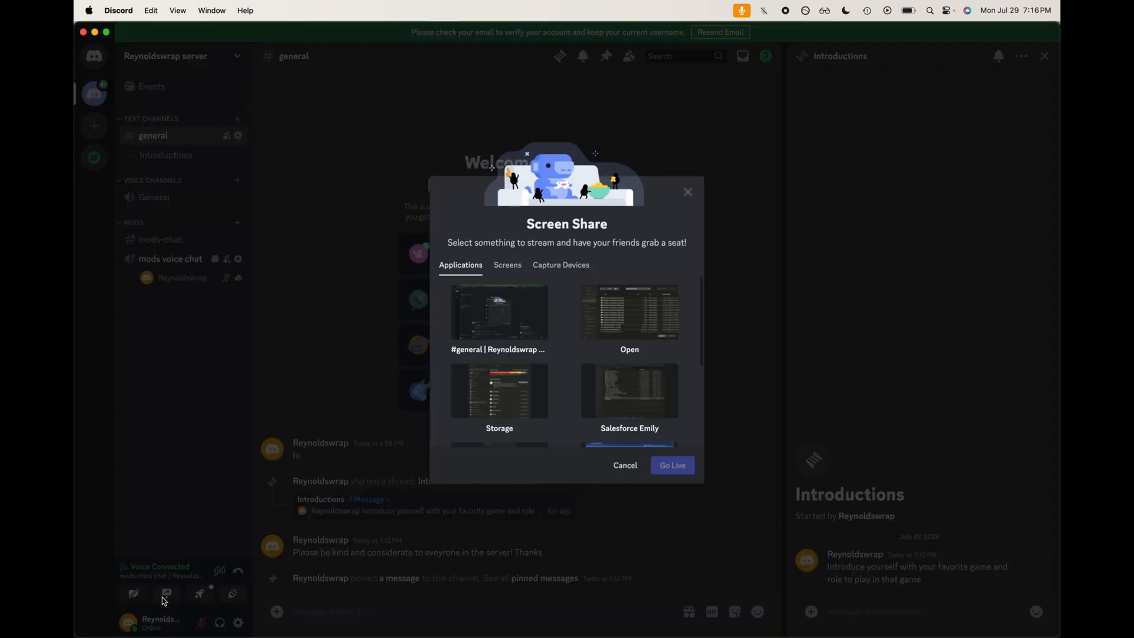
{"action": "left_click", "coordinate": [502, 328]}
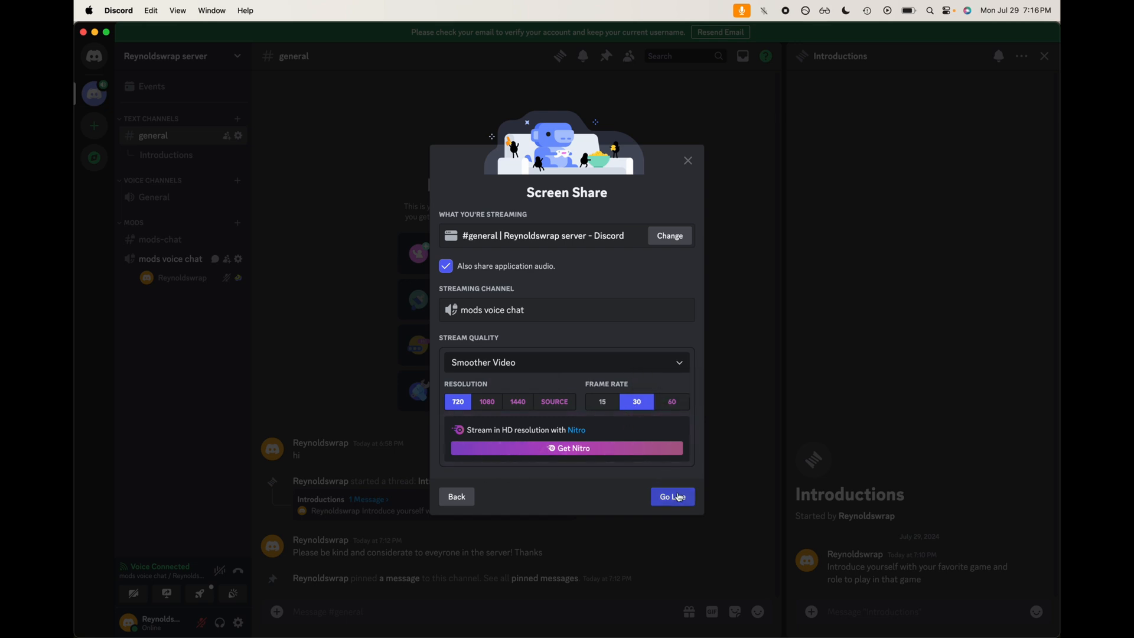
{"action": "left_click", "coordinate": [676, 497]}
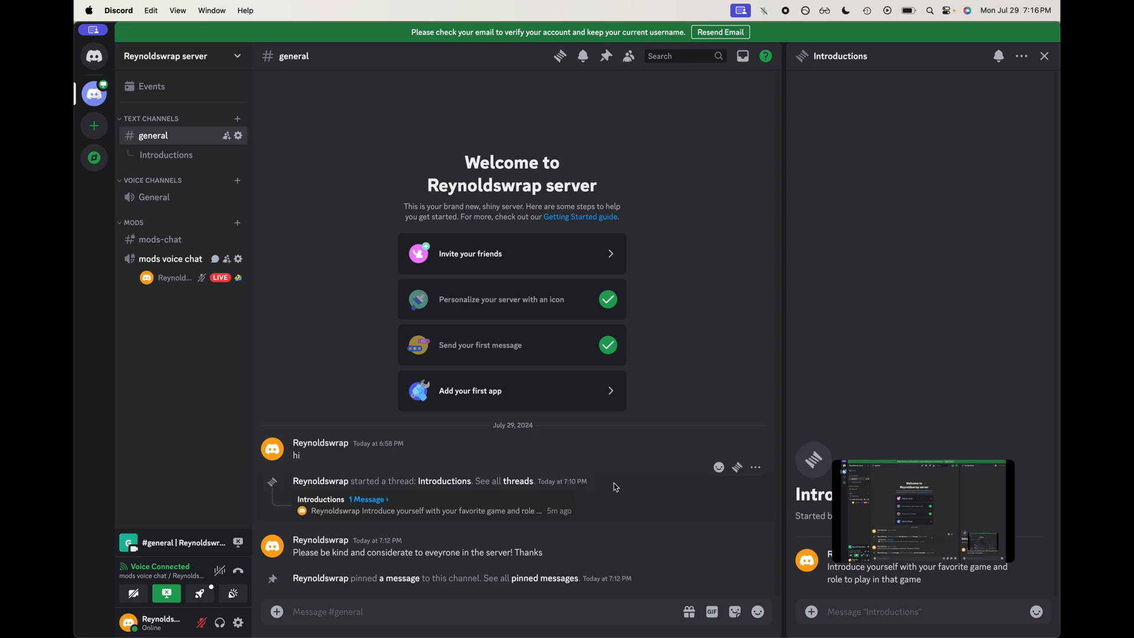
{"action": "left_click", "coordinate": [238, 542]}
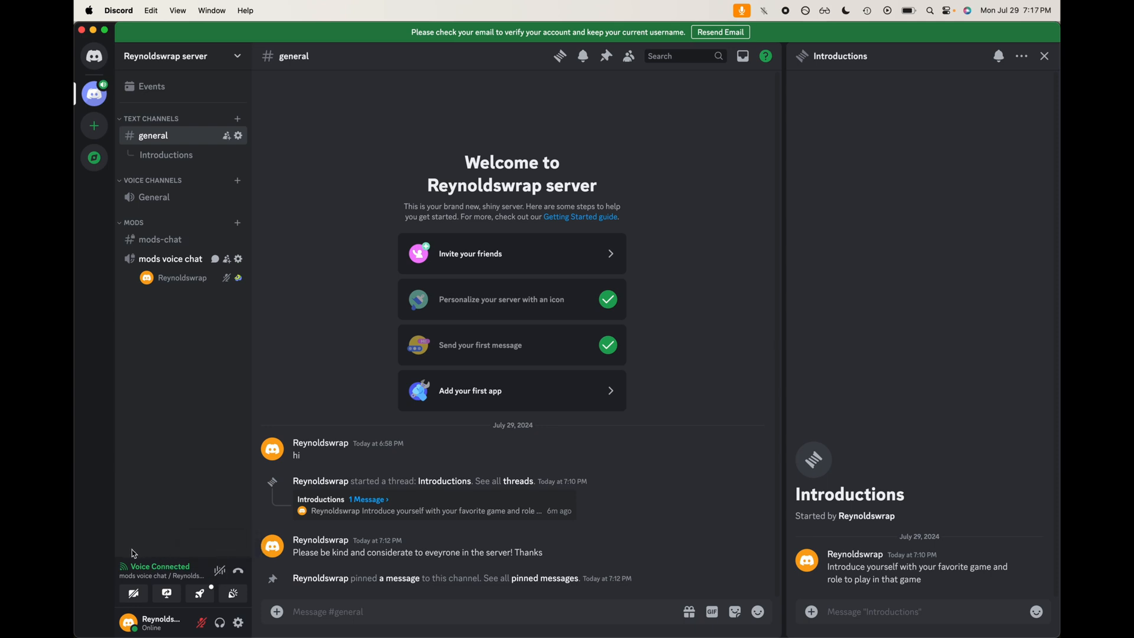
Step: Enable Krisp noise suppression for the voice connection and run its mic test
{"action": "left_click", "coordinate": [227, 574]}
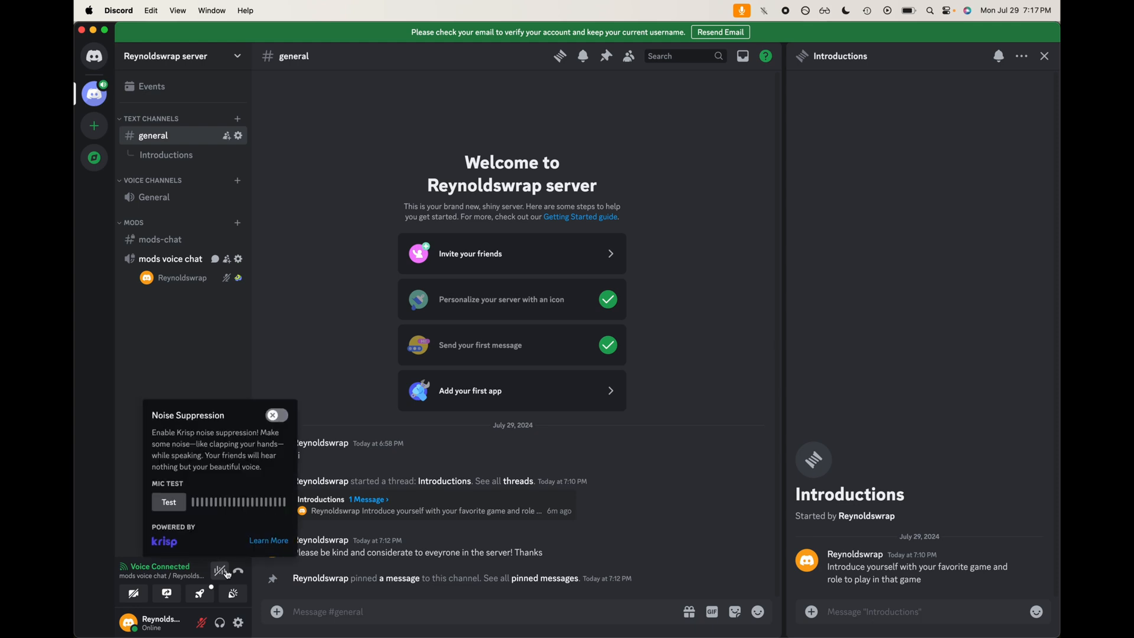
{"action": "left_click", "coordinate": [162, 509]}
{"action": "left_click", "coordinate": [275, 418]}
{"action": "left_click", "coordinate": [169, 502]}
{"action": "left_click", "coordinate": [118, 414]}
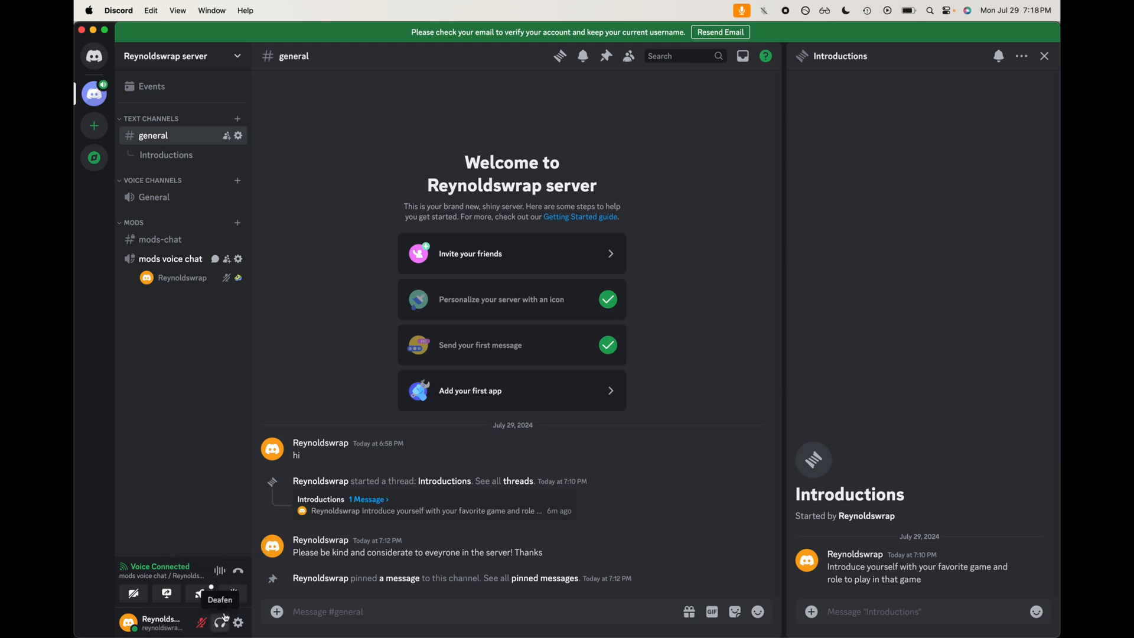
Step: Try to add a custom sound to the server soundboard, cancelling the upload and closing settings
{"action": "left_click", "coordinate": [234, 594]}
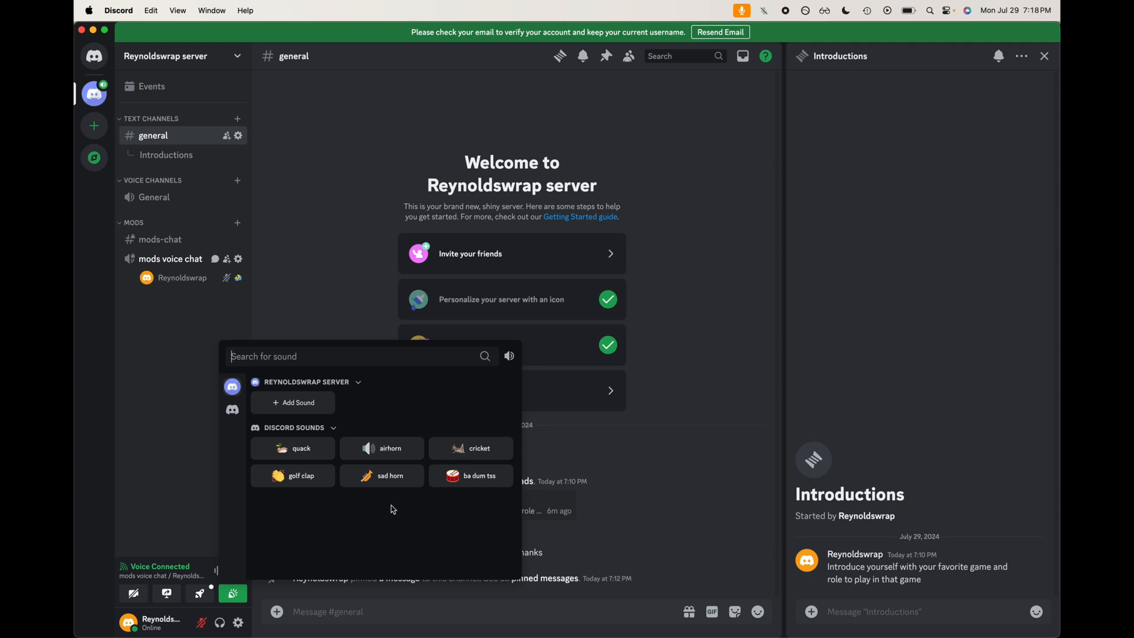
{"action": "left_click", "coordinate": [336, 399]}
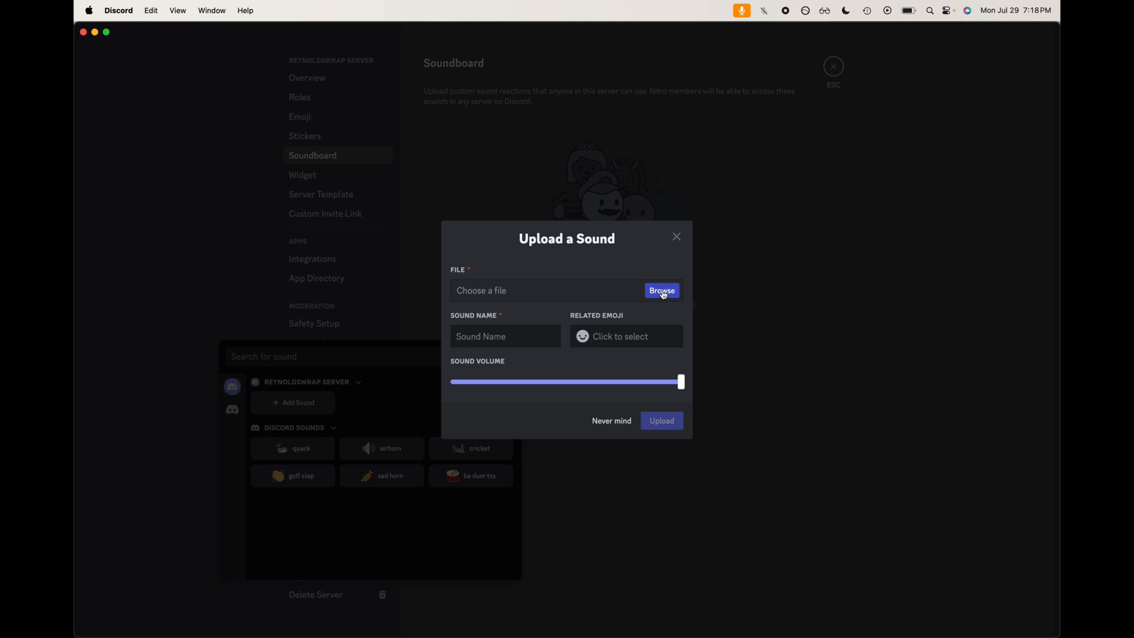
{"action": "left_click", "coordinate": [602, 417]}
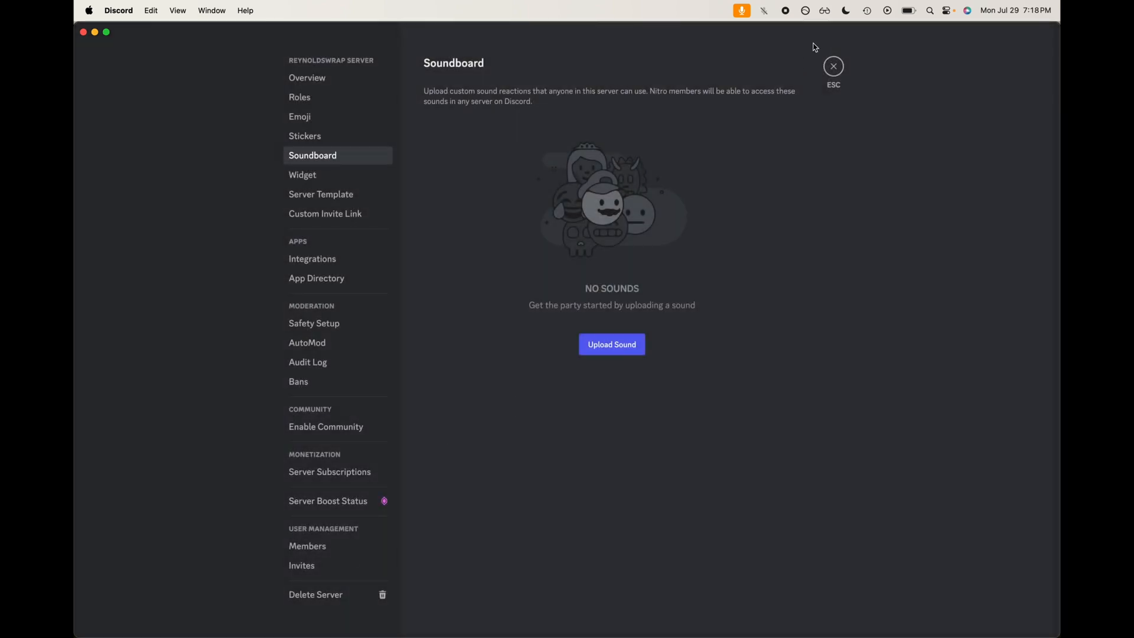
{"action": "left_click", "coordinate": [831, 61]}
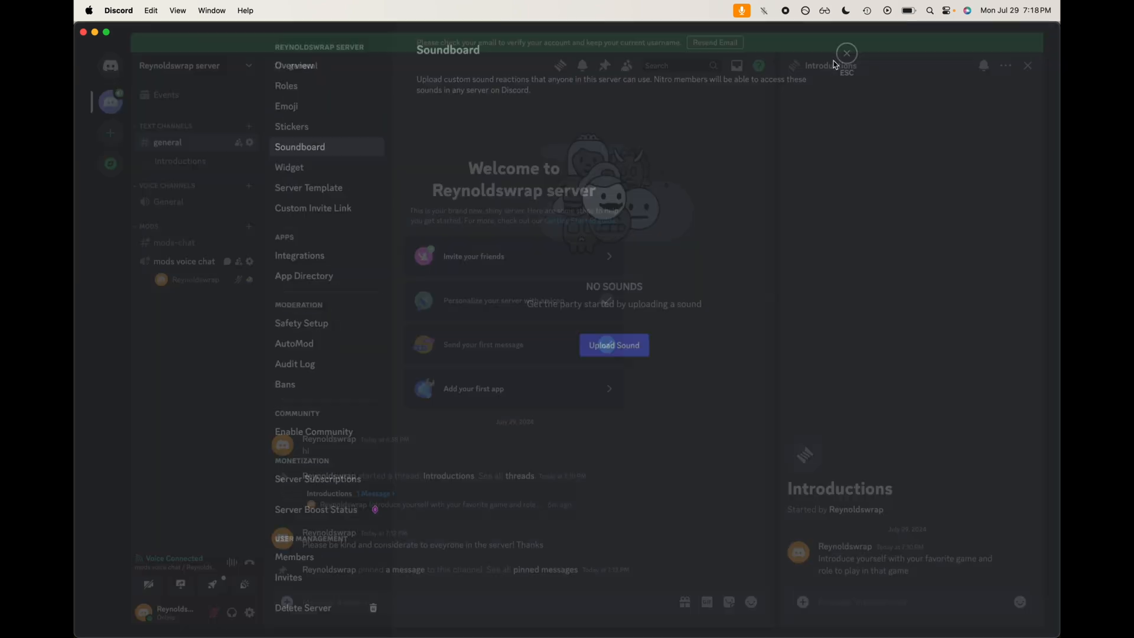
{"action": "left_click", "coordinate": [232, 593]}
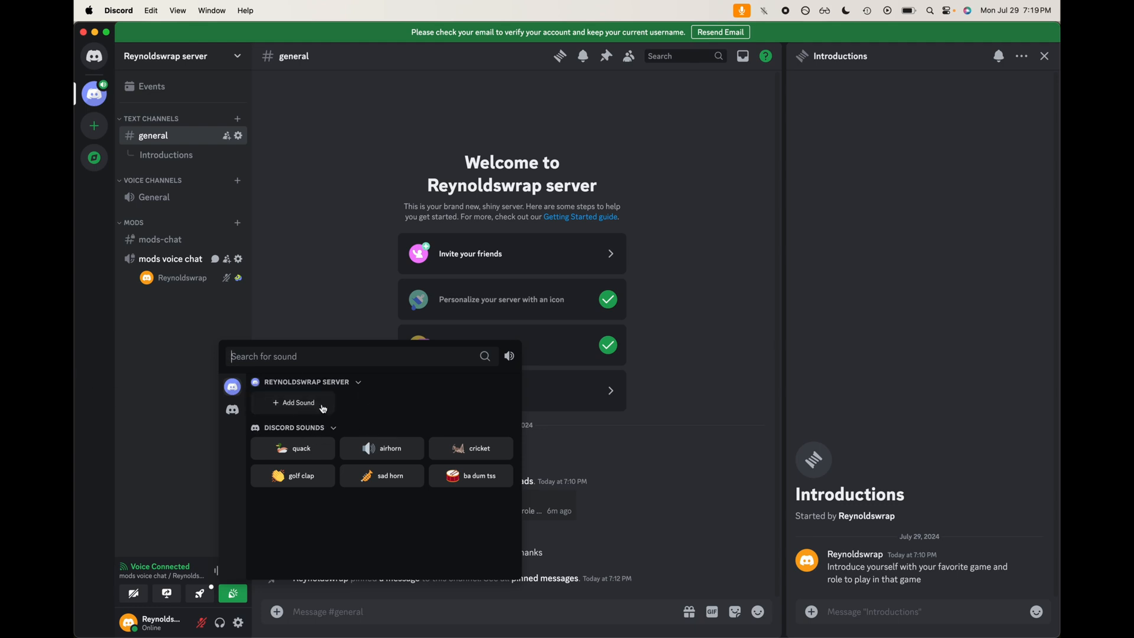
{"action": "left_click", "coordinate": [171, 529]}
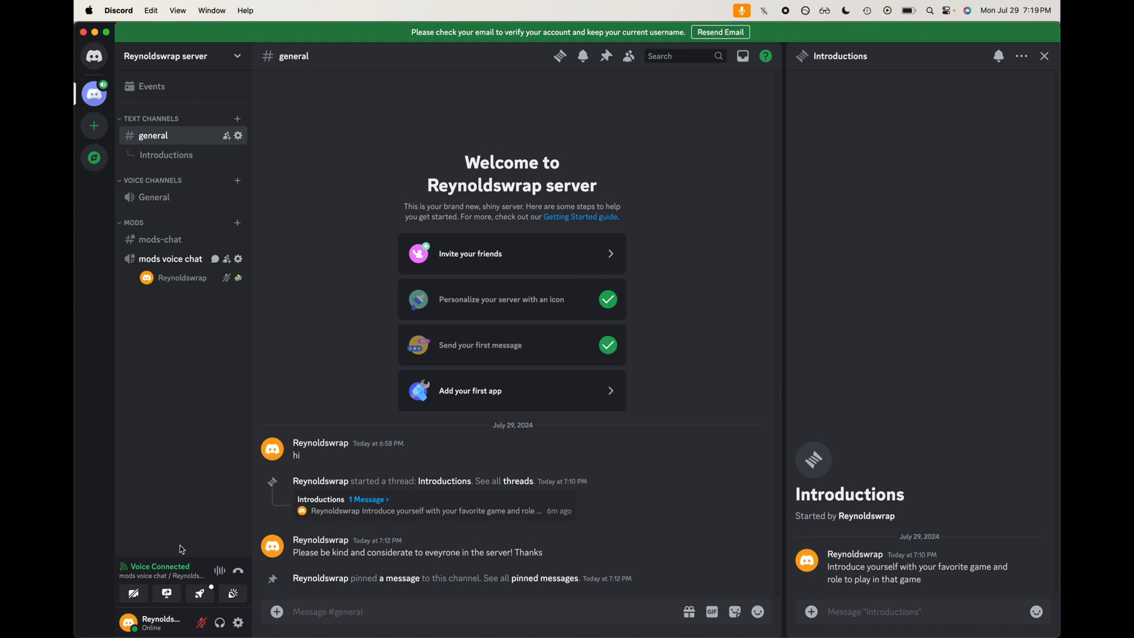
{"action": "left_click", "coordinate": [238, 622]}
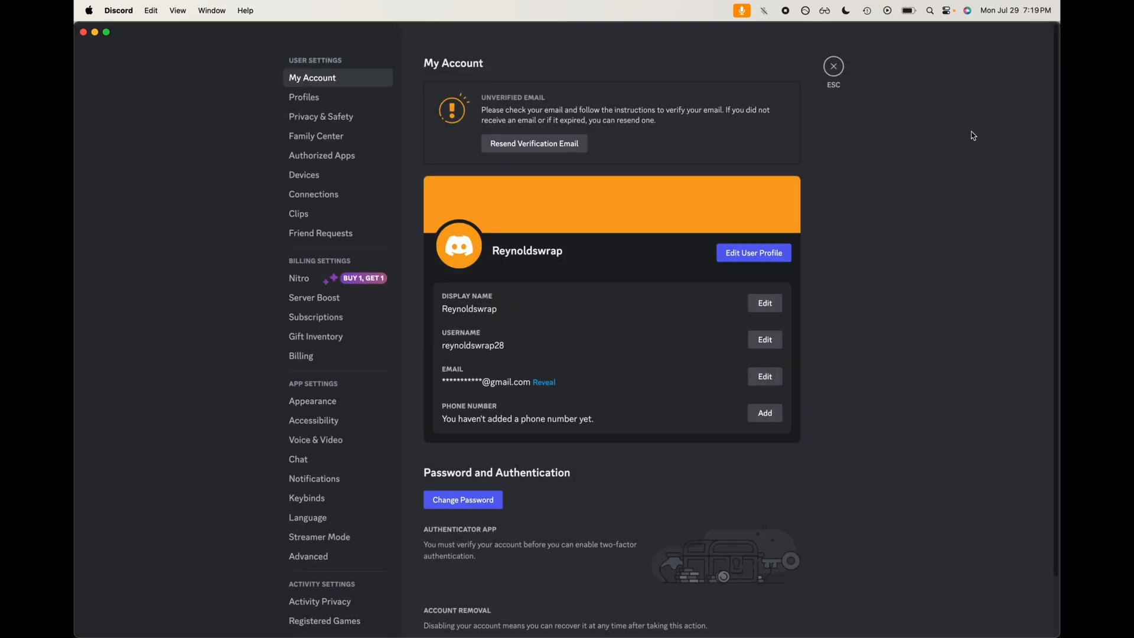
{"action": "left_click", "coordinate": [833, 66]}
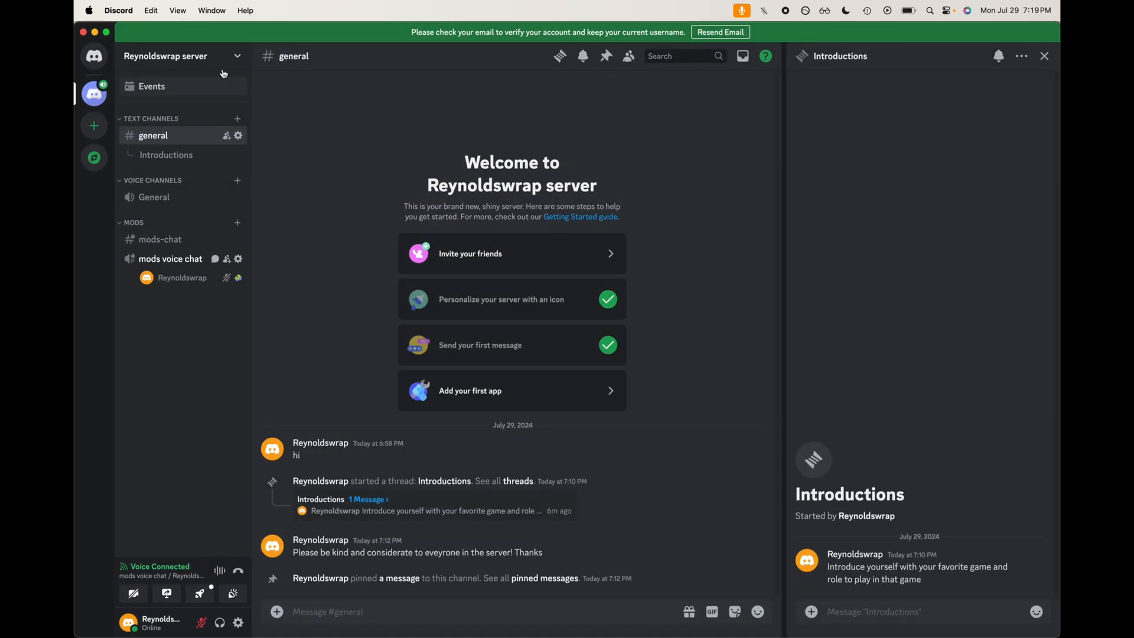
Step: Try uploading a sound from the Soundboard page of Server Settings, then cancel and close settings
{"action": "left_click", "coordinate": [236, 56]}
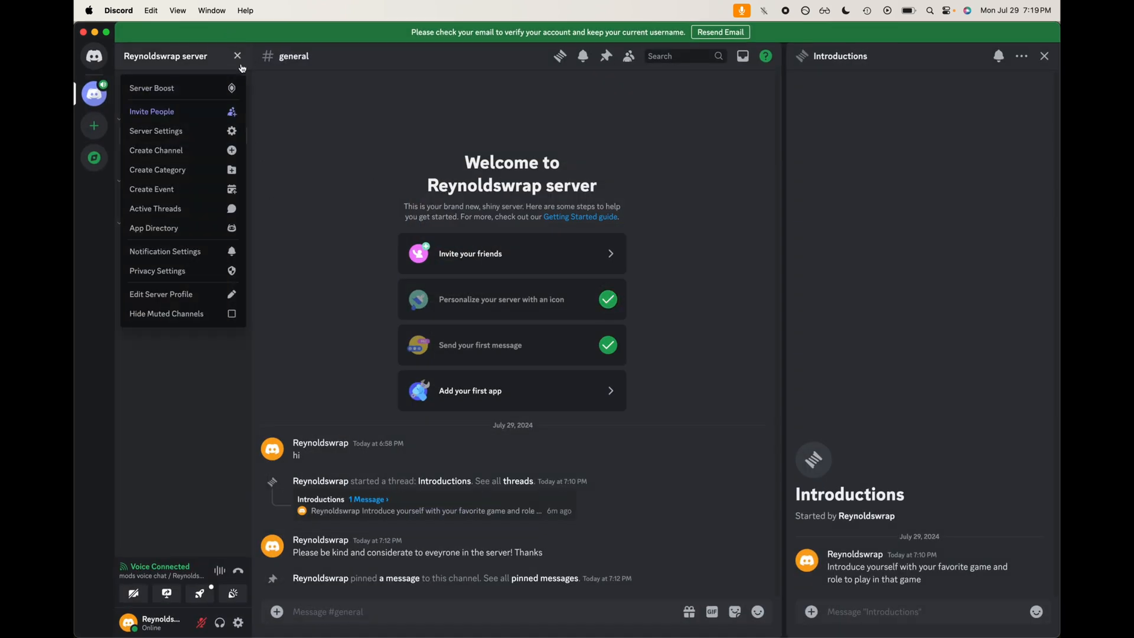
{"action": "left_click", "coordinate": [239, 139]}
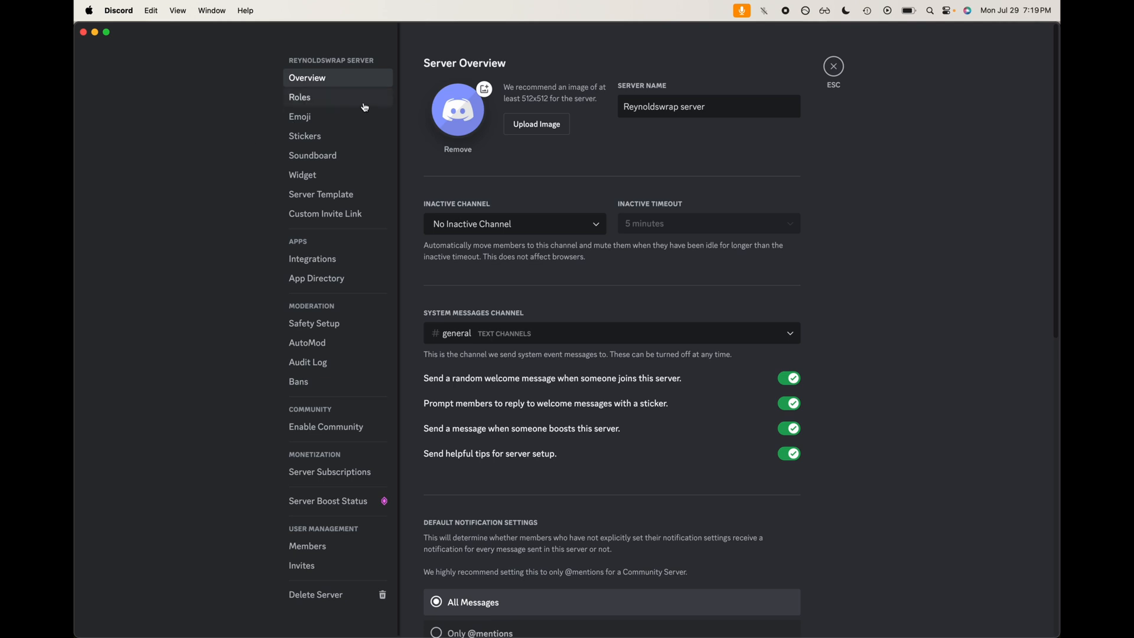
{"action": "left_click", "coordinate": [313, 136]}
{"action": "left_click", "coordinate": [326, 155]}
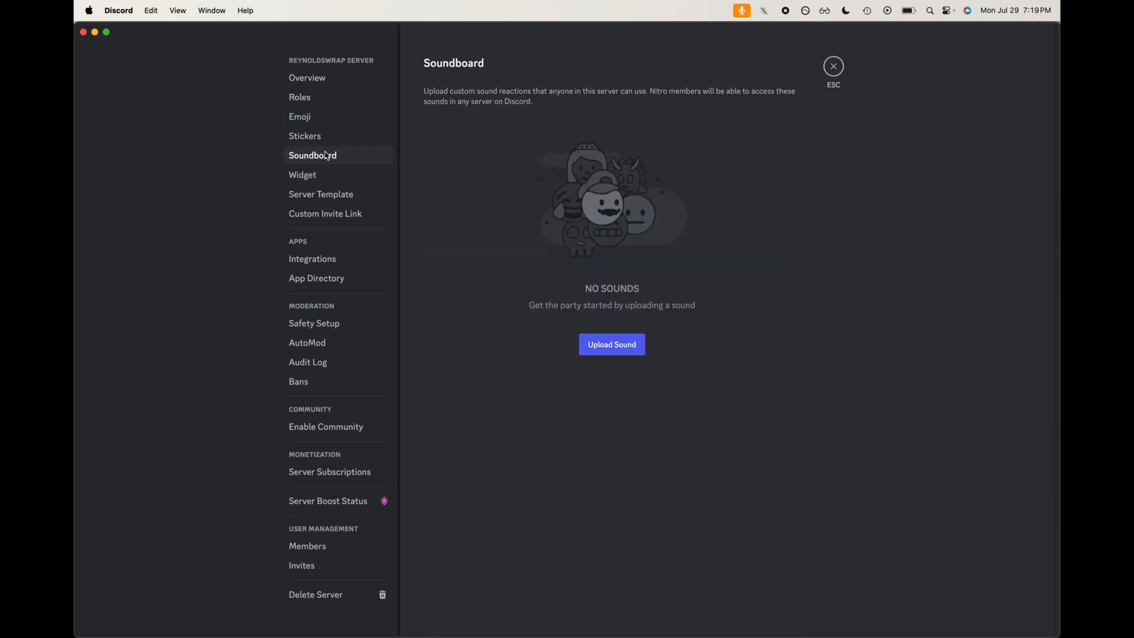
{"action": "left_click", "coordinate": [620, 344]}
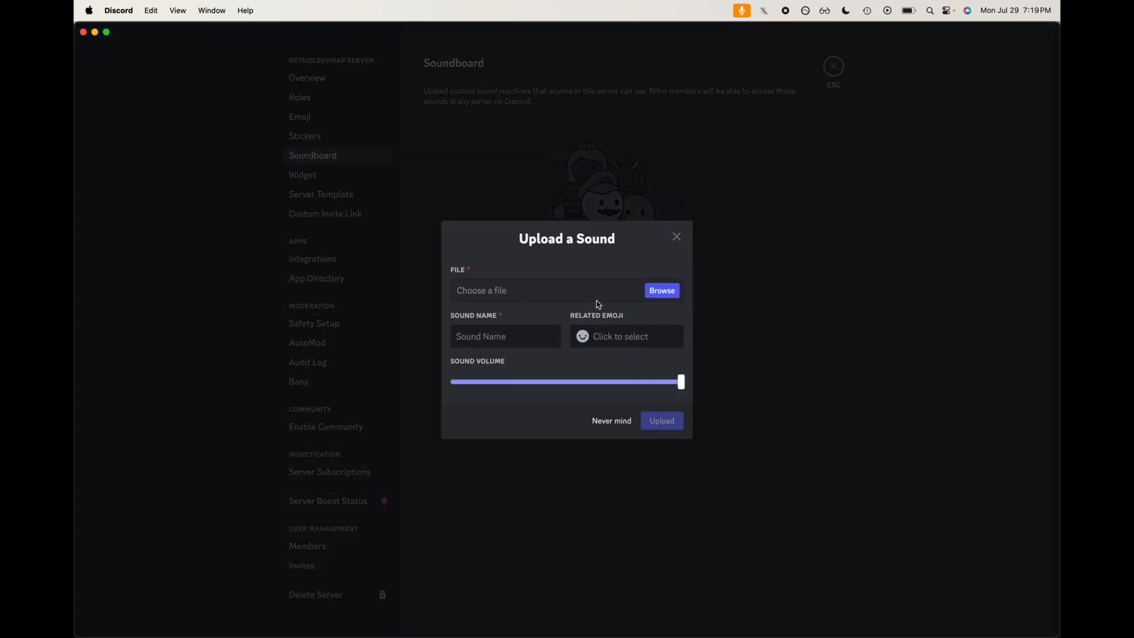
{"action": "left_click", "coordinate": [612, 418]}
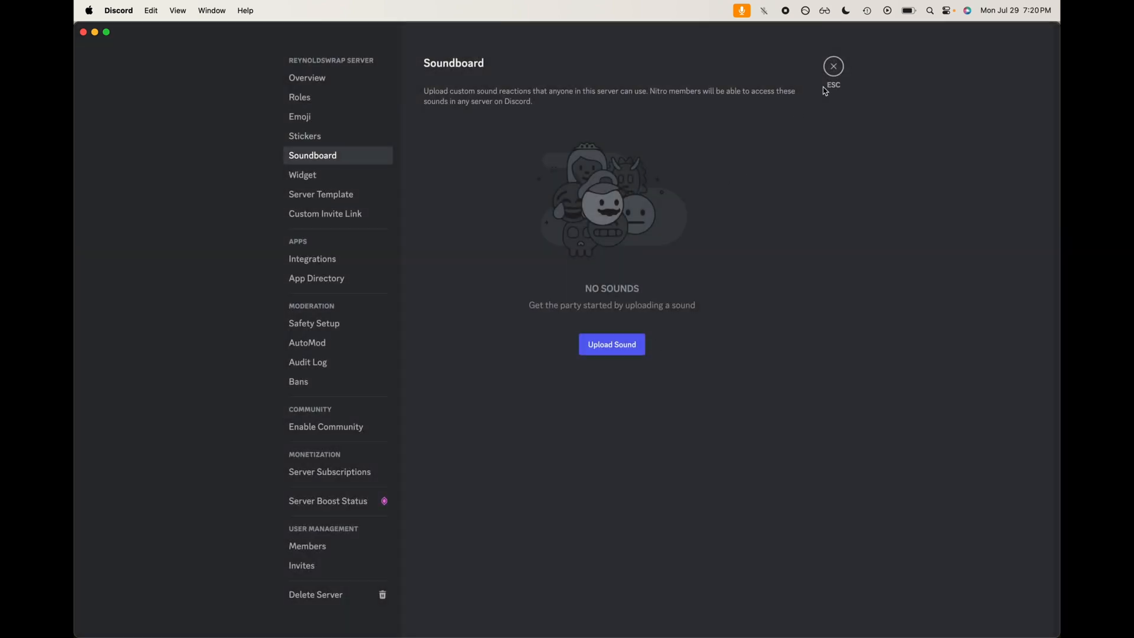
{"action": "left_click", "coordinate": [833, 70]}
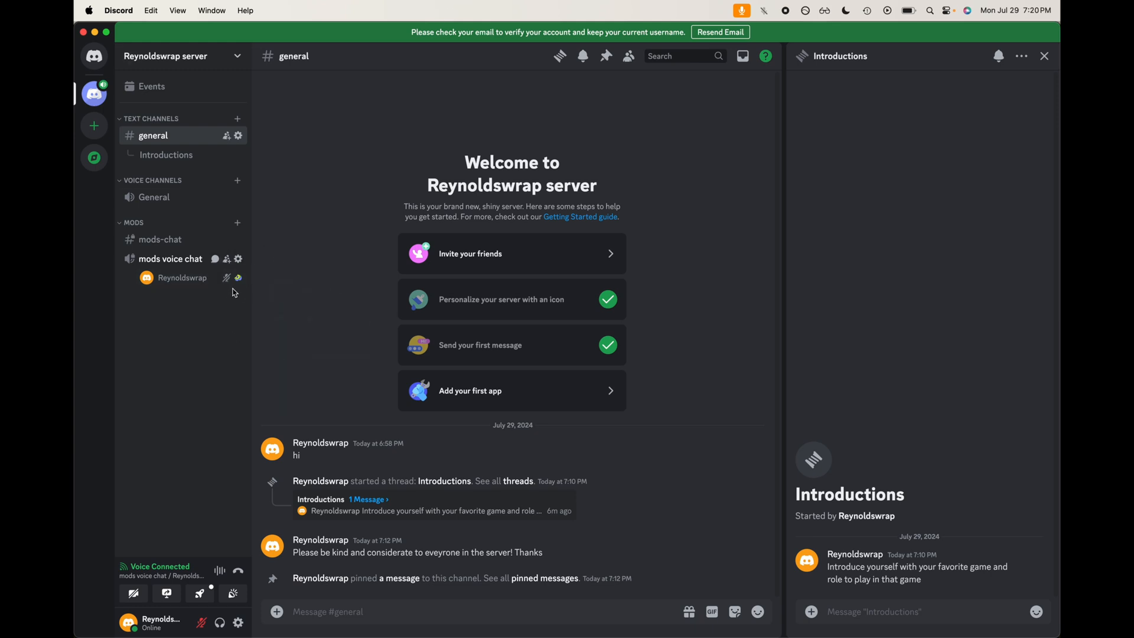
Step: Clear the current voice activity shown in mods voice chat
{"action": "mouse_move", "coordinate": [236, 284]}
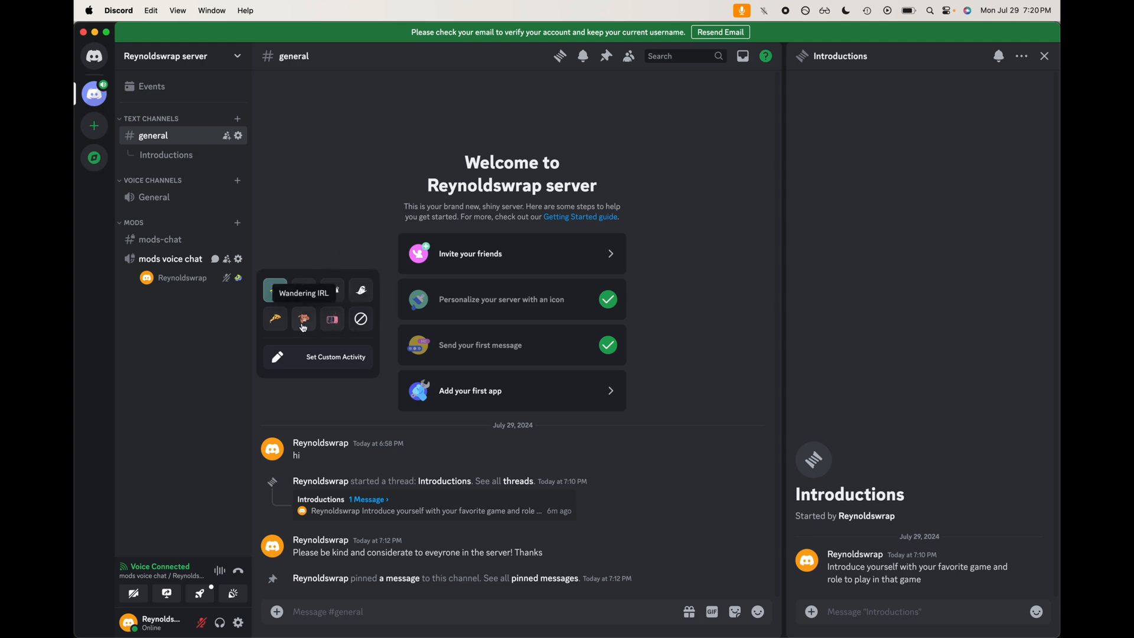
{"action": "left_click", "coordinate": [360, 319]}
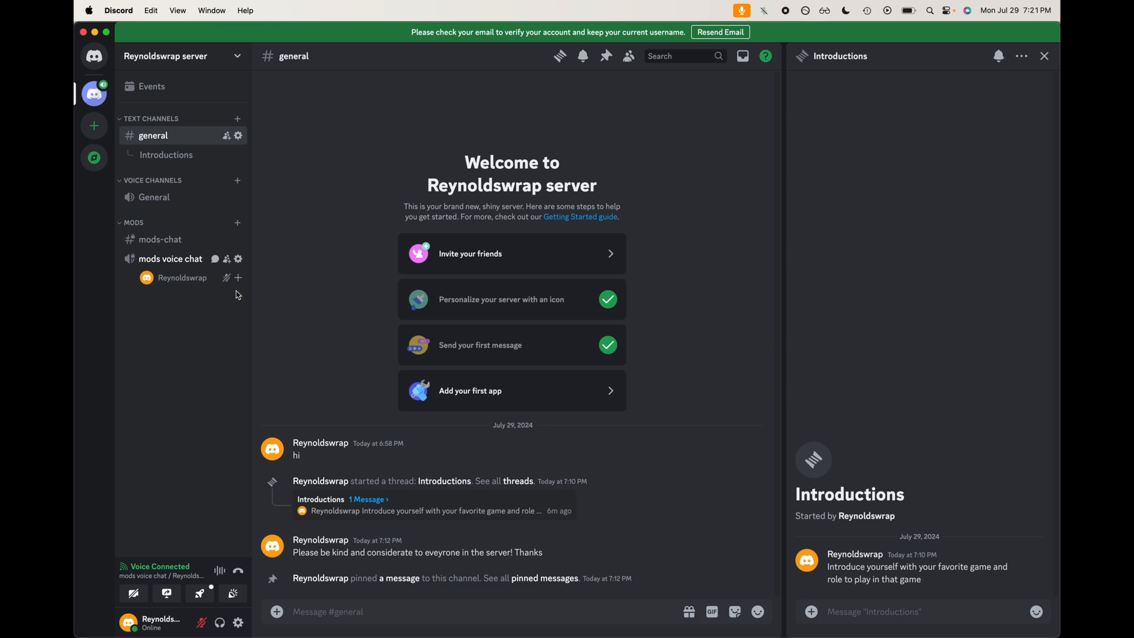
Step: Set a custom voice activity with the laughing-tears emoji and the text Meme watching
{"action": "left_click", "coordinate": [239, 279]}
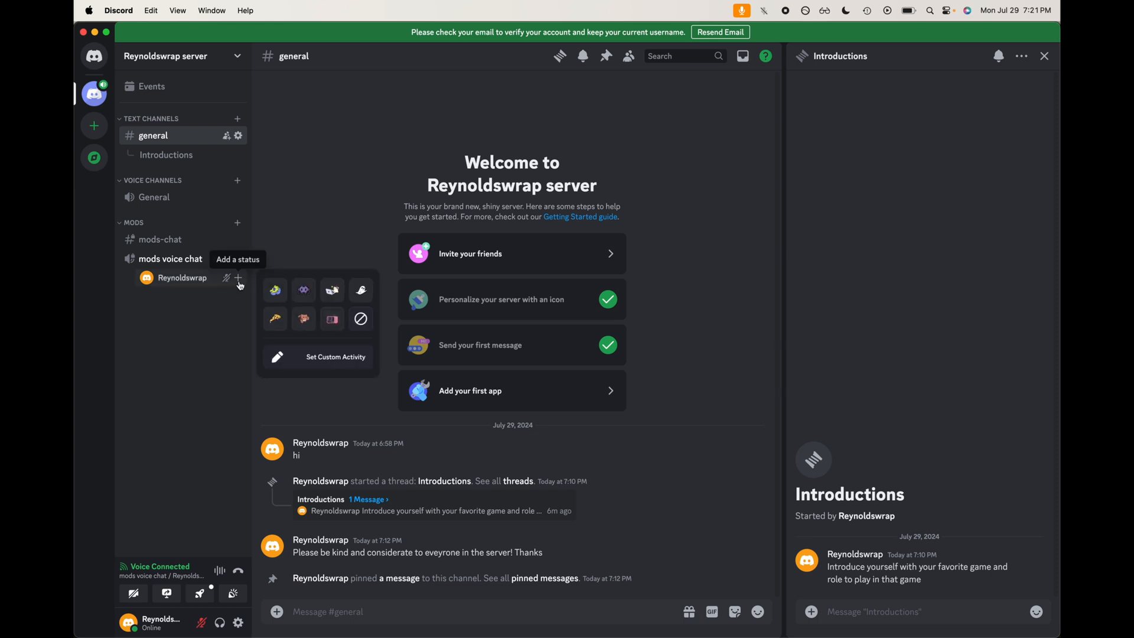
{"action": "left_click", "coordinate": [298, 358]}
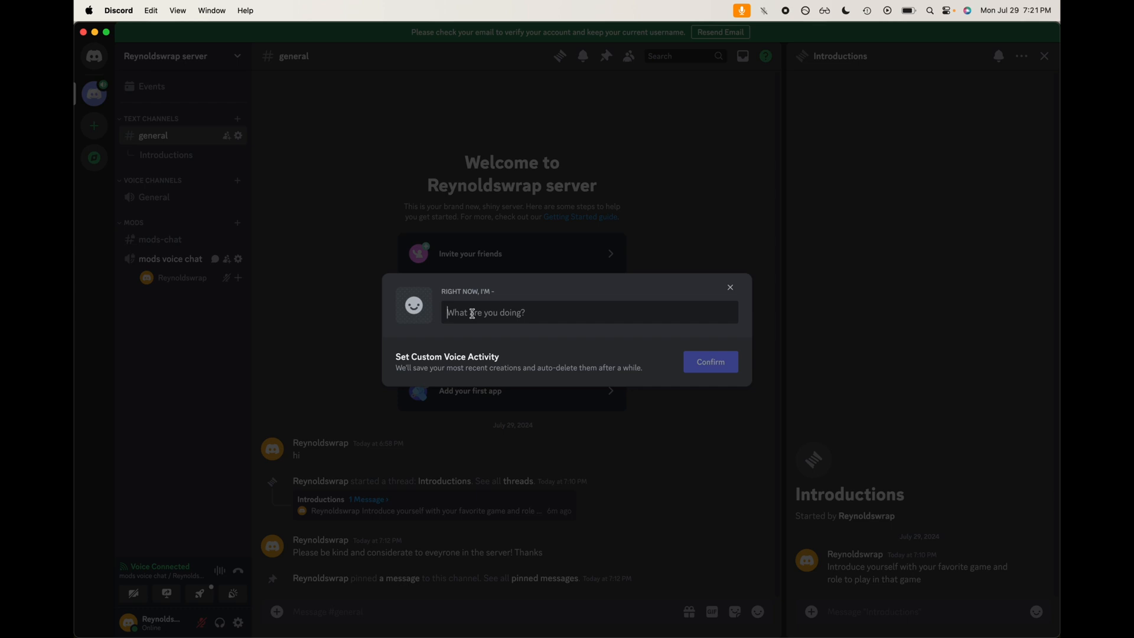
{"action": "left_click", "coordinate": [421, 319]}
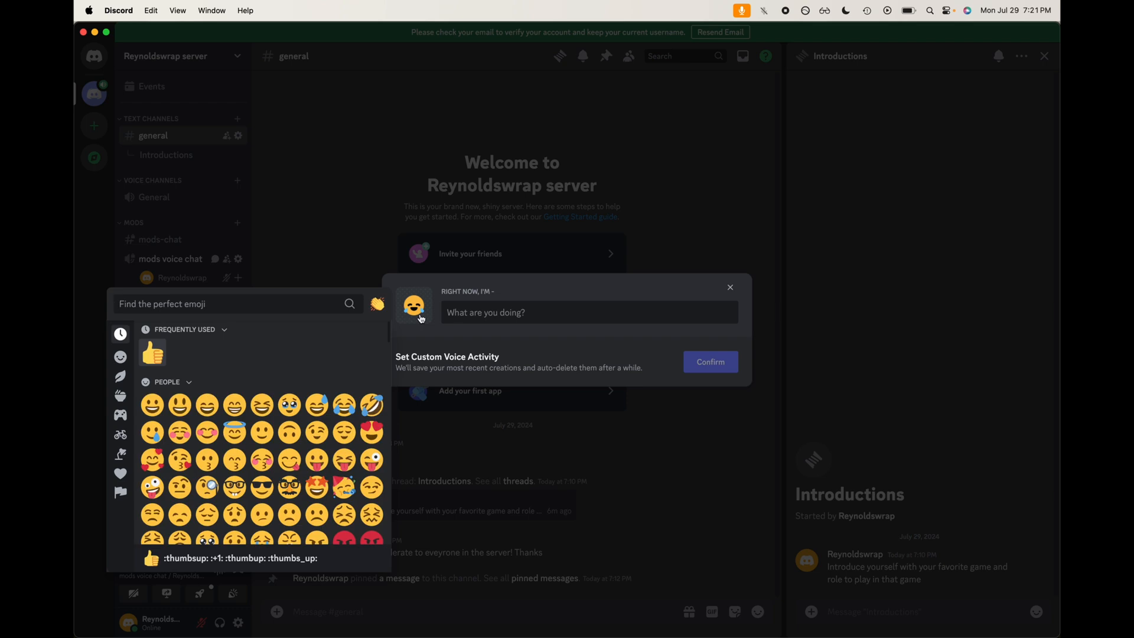
{"action": "left_click", "coordinate": [346, 405]}
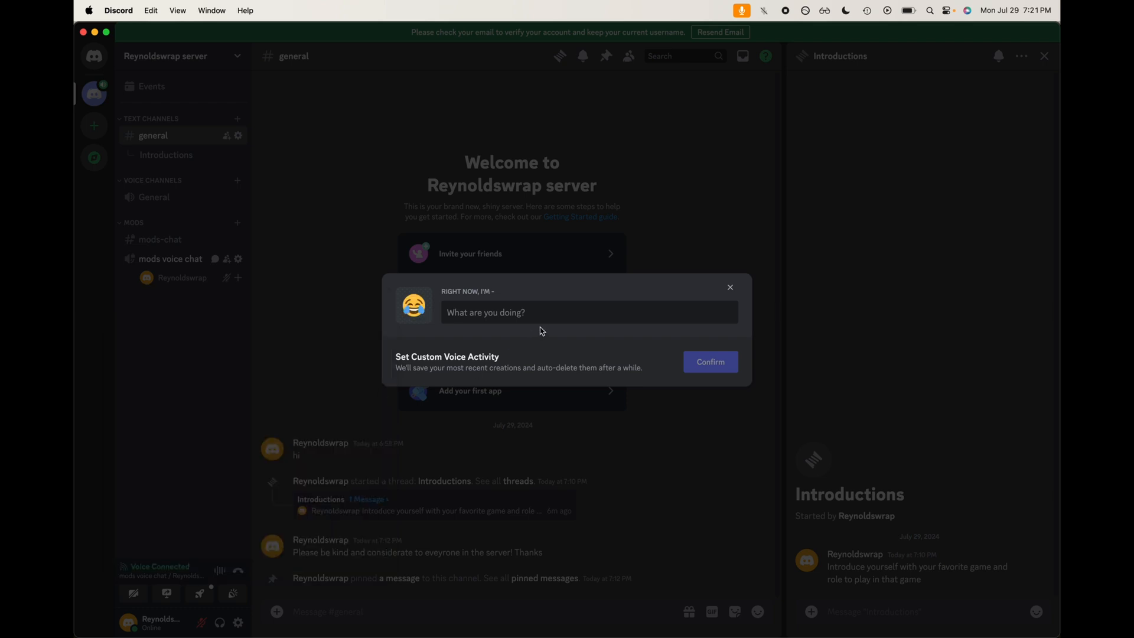
{"action": "left_click", "coordinate": [514, 312]}
{"action": "type", "text": "Meme watching"}
{"action": "left_click", "coordinate": [731, 362]}
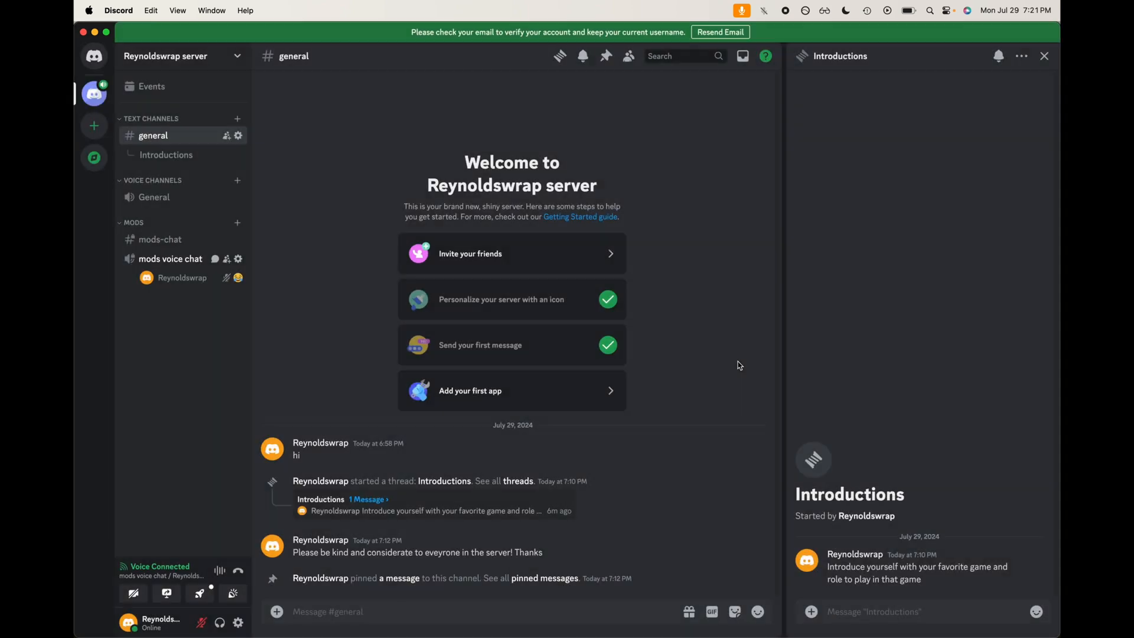
Step: Add another custom voice activity with a laptop emoji and the text Workmode
{"action": "left_click", "coordinate": [240, 279]}
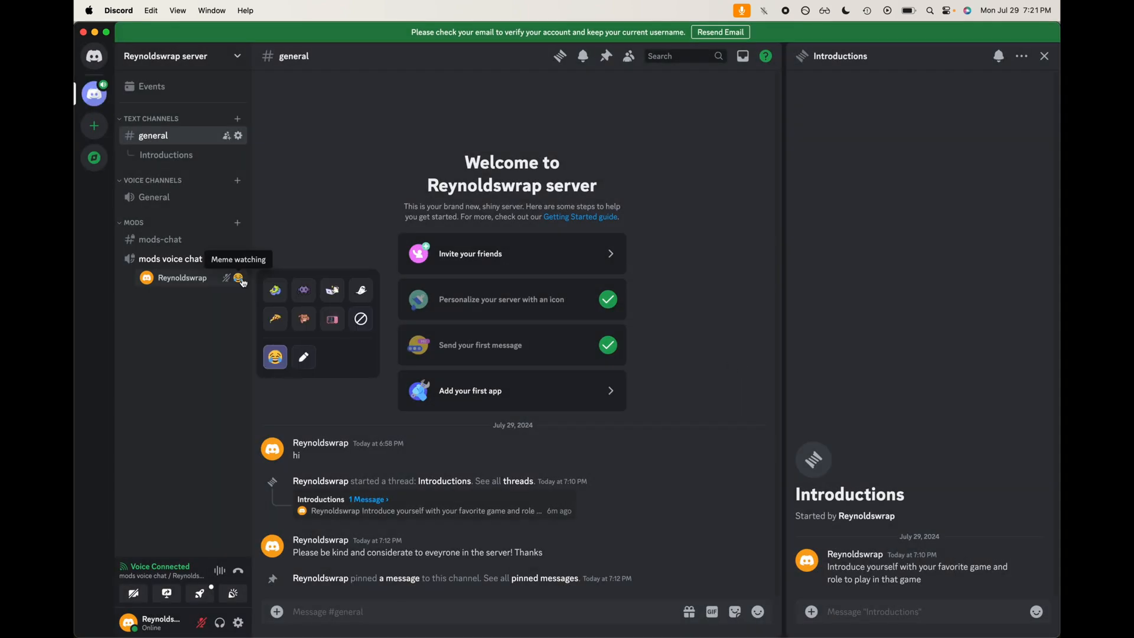
{"action": "left_click", "coordinate": [303, 357]}
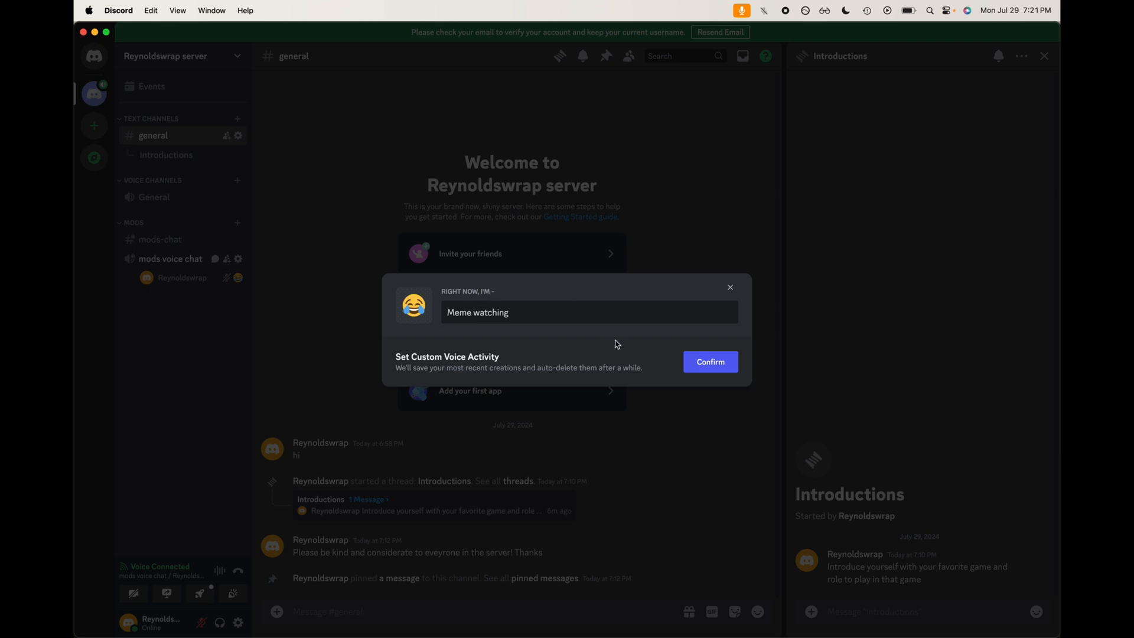
{"action": "left_click", "coordinate": [599, 313]}
{"action": "key", "text": "alt+shift+Left"}
{"action": "key", "text": "alt+shift+Left"}
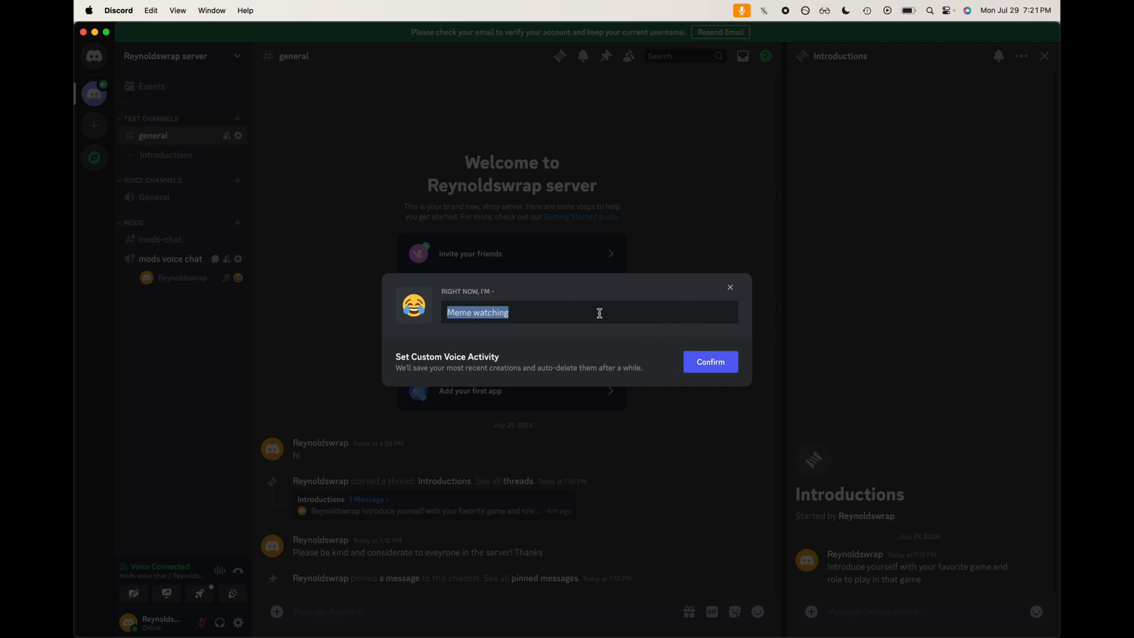
{"action": "left_click", "coordinate": [413, 305]}
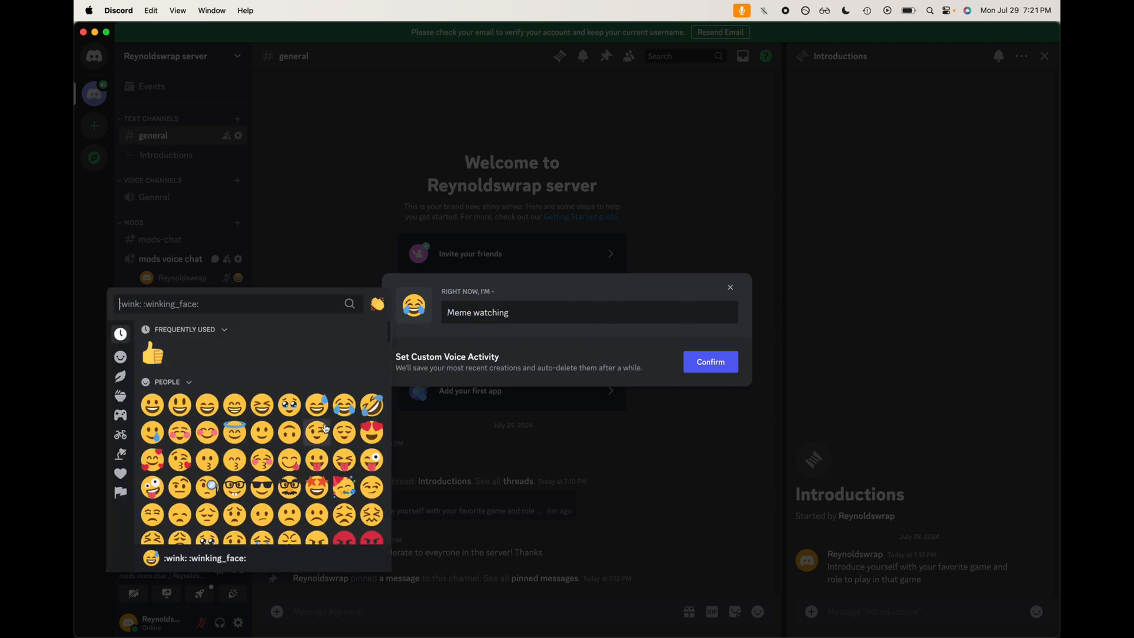
{"action": "scroll", "coordinate": [319, 482], "scroll_direction": "down", "scroll_amount": 15}
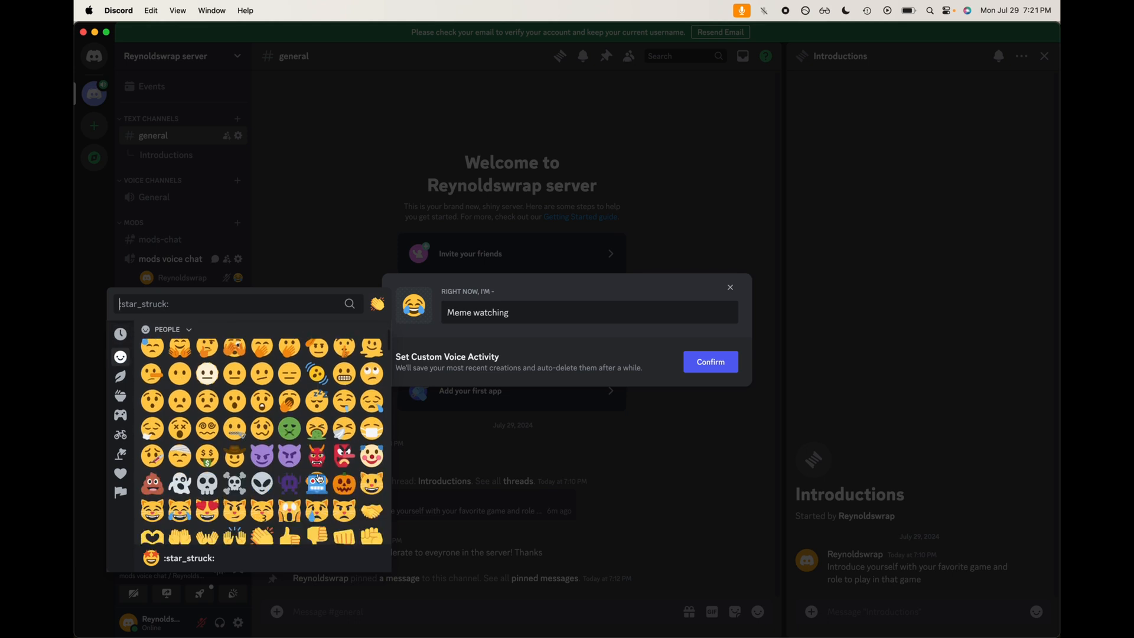
{"action": "scroll", "coordinate": [318, 477], "scroll_direction": "down", "scroll_amount": 10}
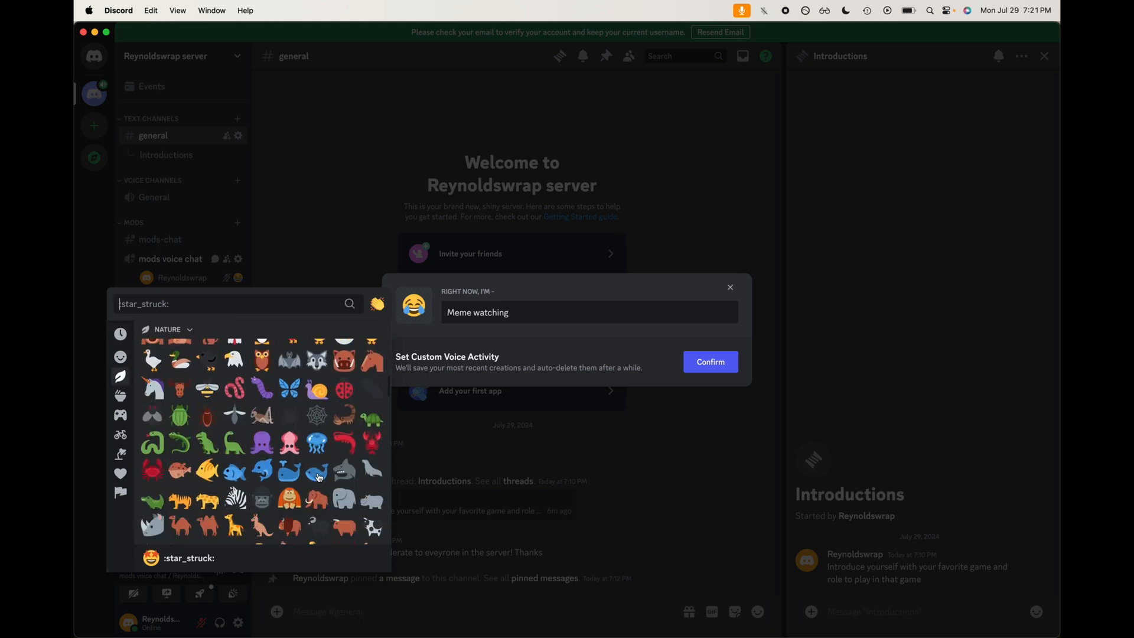
{"action": "scroll", "coordinate": [249, 455], "scroll_direction": "up", "scroll_amount": 10}
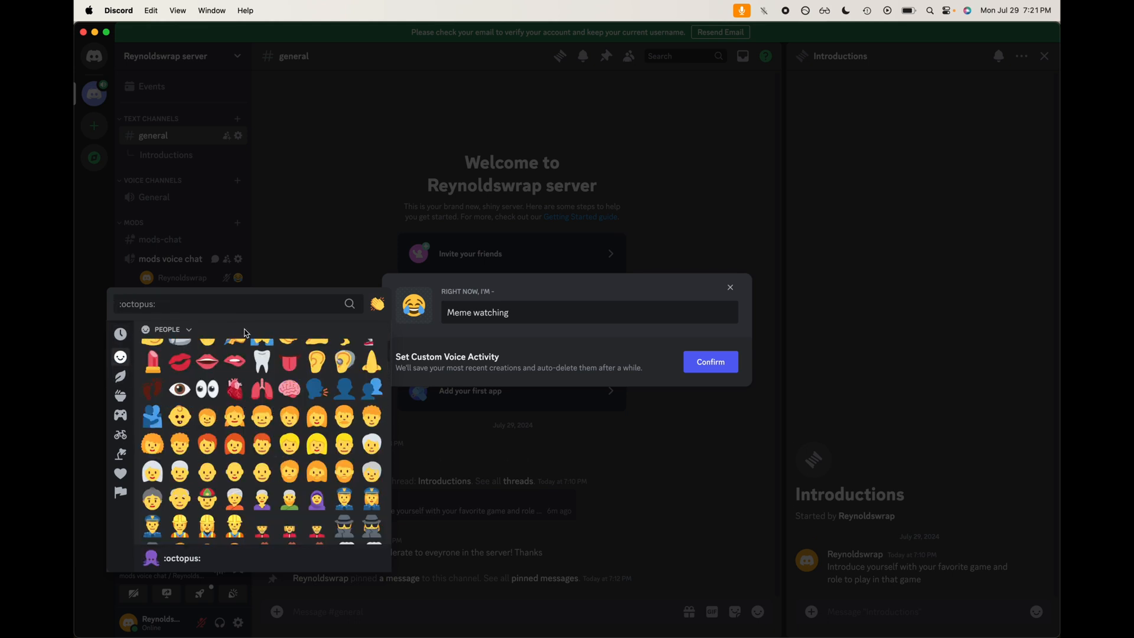
{"action": "type", "text": "lap"}
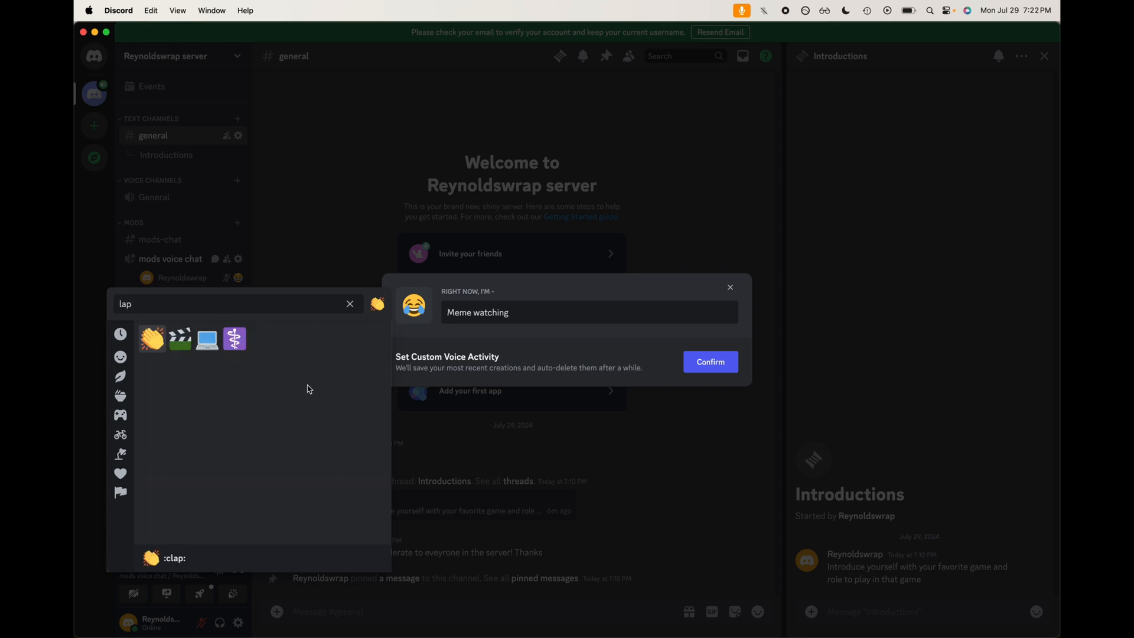
{"action": "left_click", "coordinate": [207, 339]}
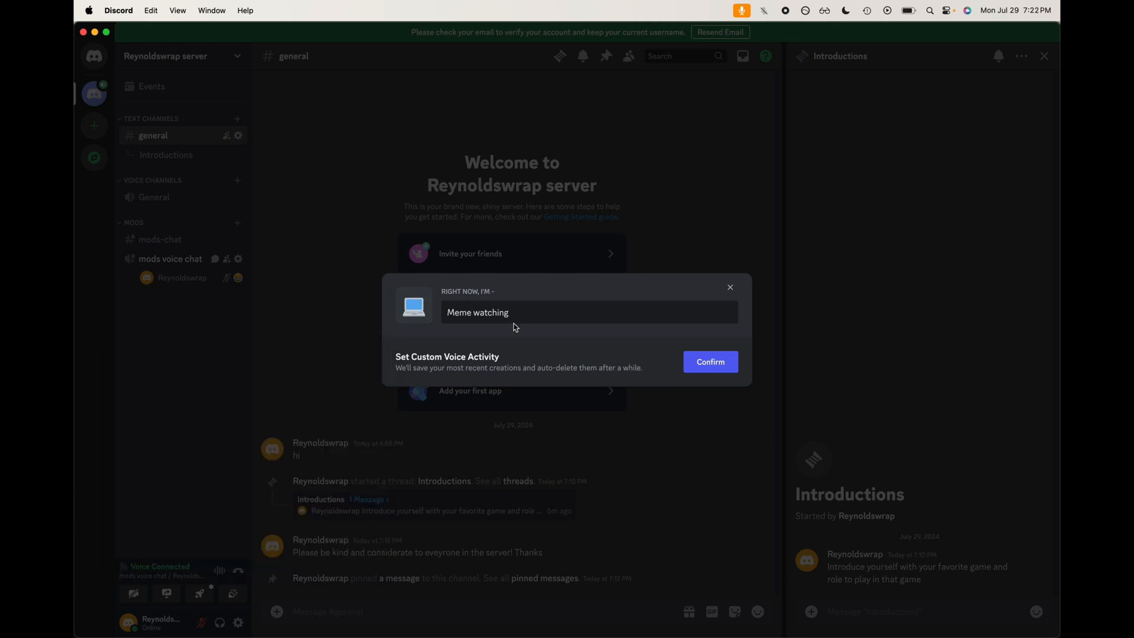
{"action": "triple_click", "coordinate": [518, 321]}
{"action": "type", "text": "Workmode"}
{"action": "left_click", "coordinate": [699, 362]}
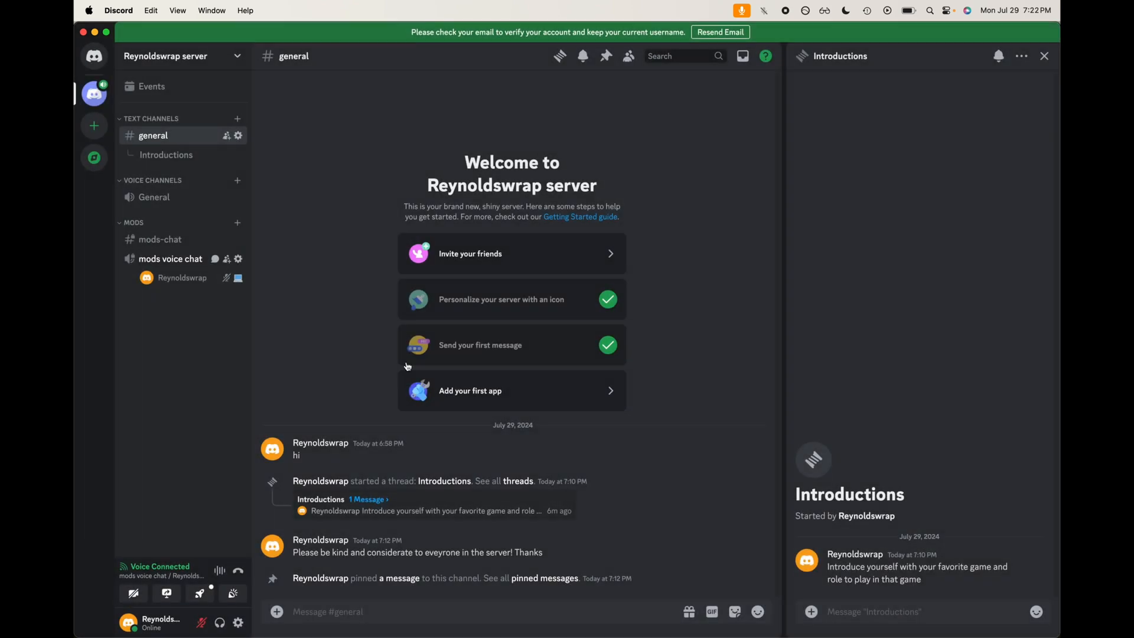
Step: Switch the voice activity among presets, ending on Gonna BRB, then disconnect from the voice channel
{"action": "left_click", "coordinate": [241, 281]}
{"action": "left_click", "coordinate": [242, 281]}
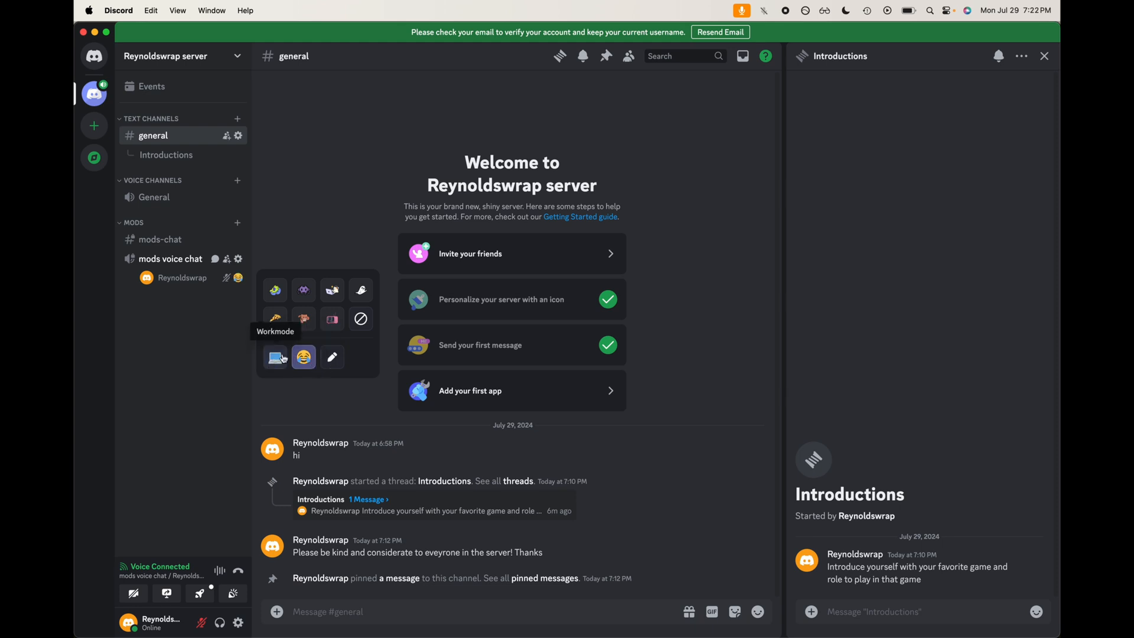
{"action": "left_click", "coordinate": [304, 357]}
{"action": "left_click", "coordinate": [332, 318]}
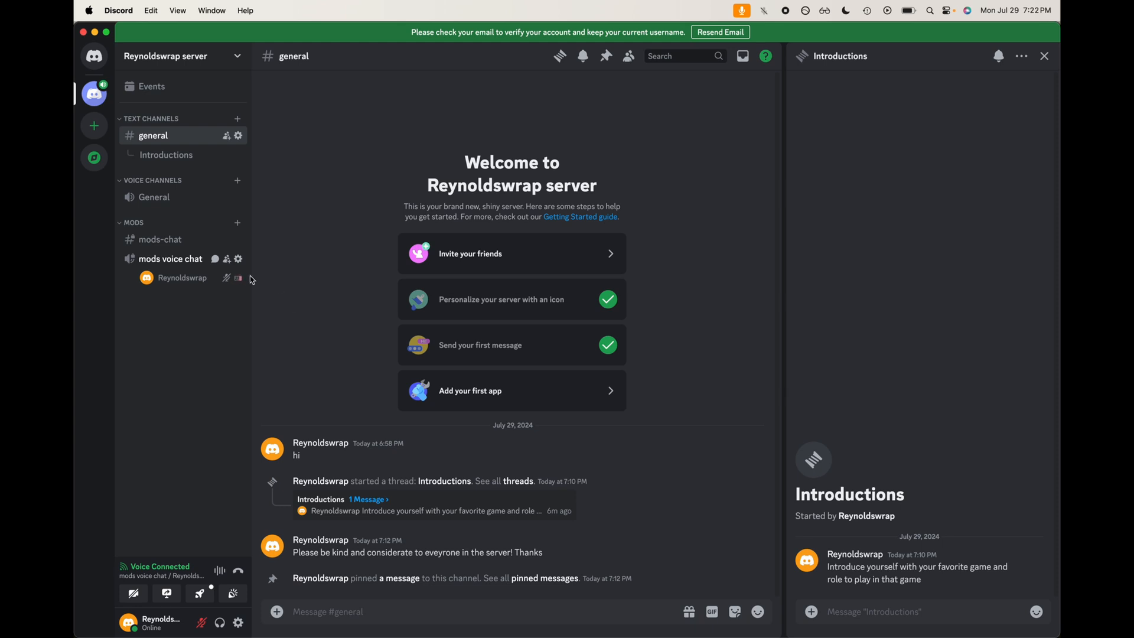
{"action": "left_click", "coordinate": [242, 278]}
{"action": "left_click", "coordinate": [230, 295]}
{"action": "left_click", "coordinate": [238, 278]}
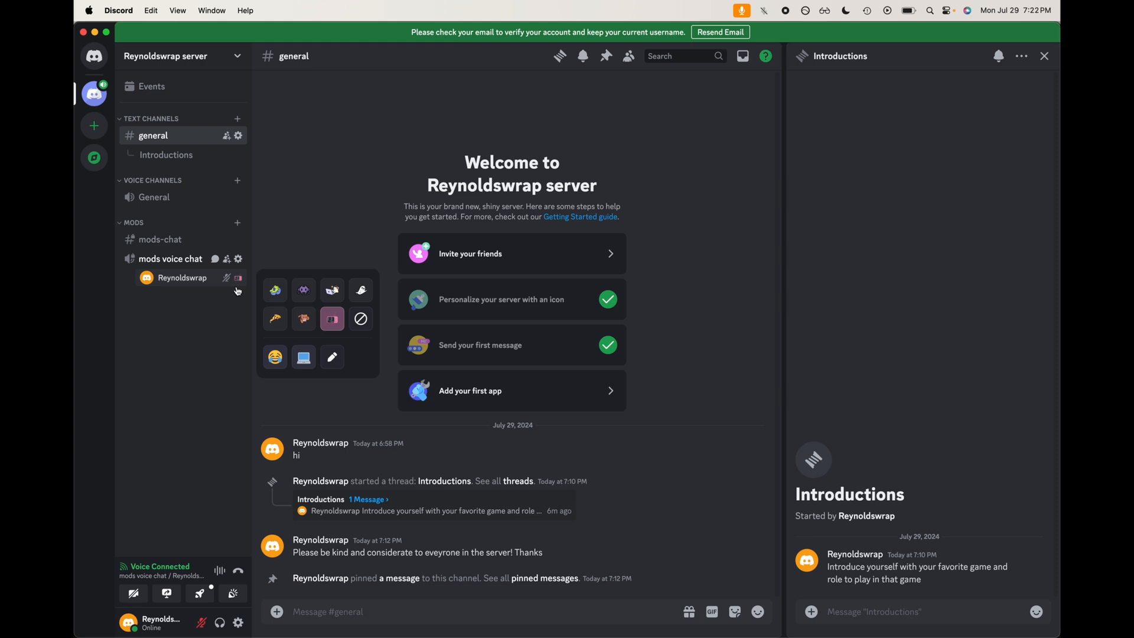
{"action": "left_click", "coordinate": [366, 294]}
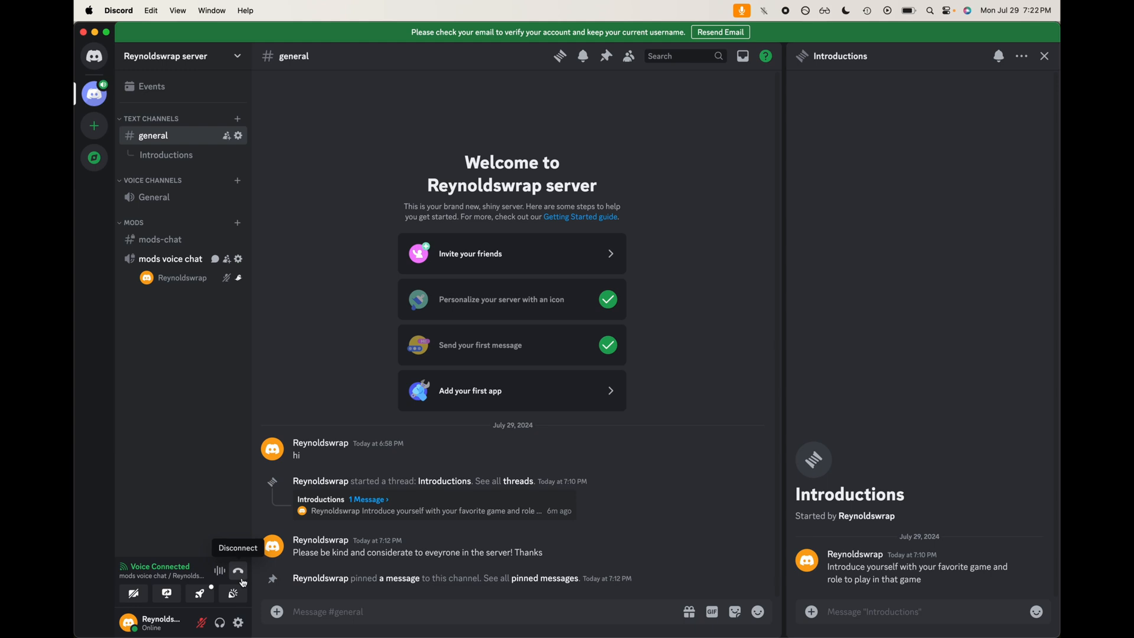
{"action": "left_click", "coordinate": [239, 571]}
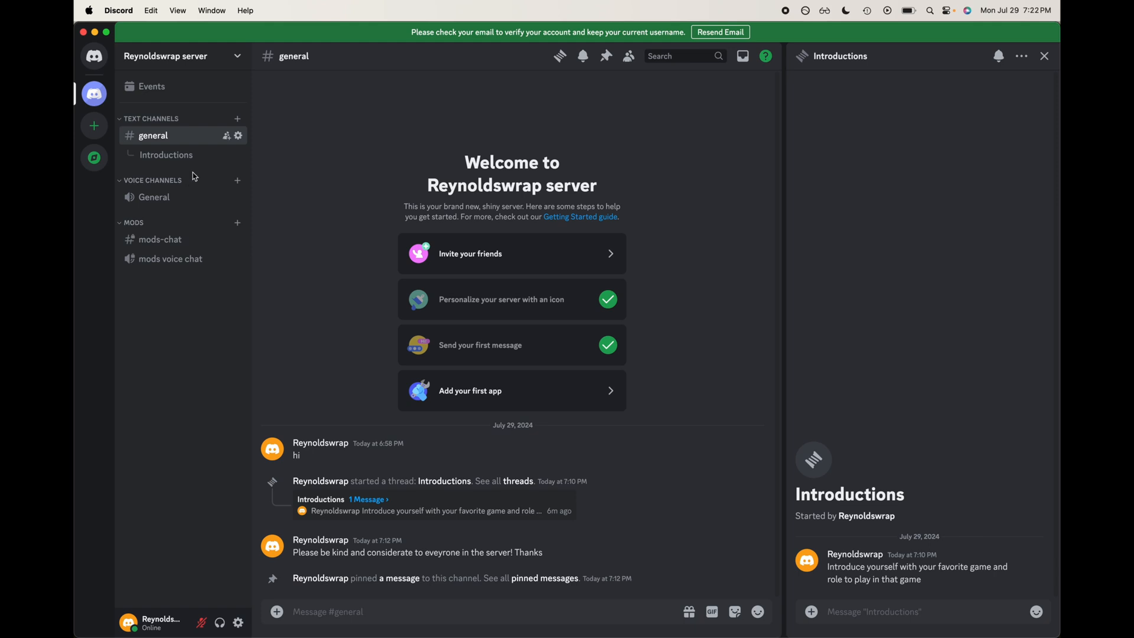
Step: Start creating a server event located in the General voice channel
{"action": "left_click", "coordinate": [201, 87]}
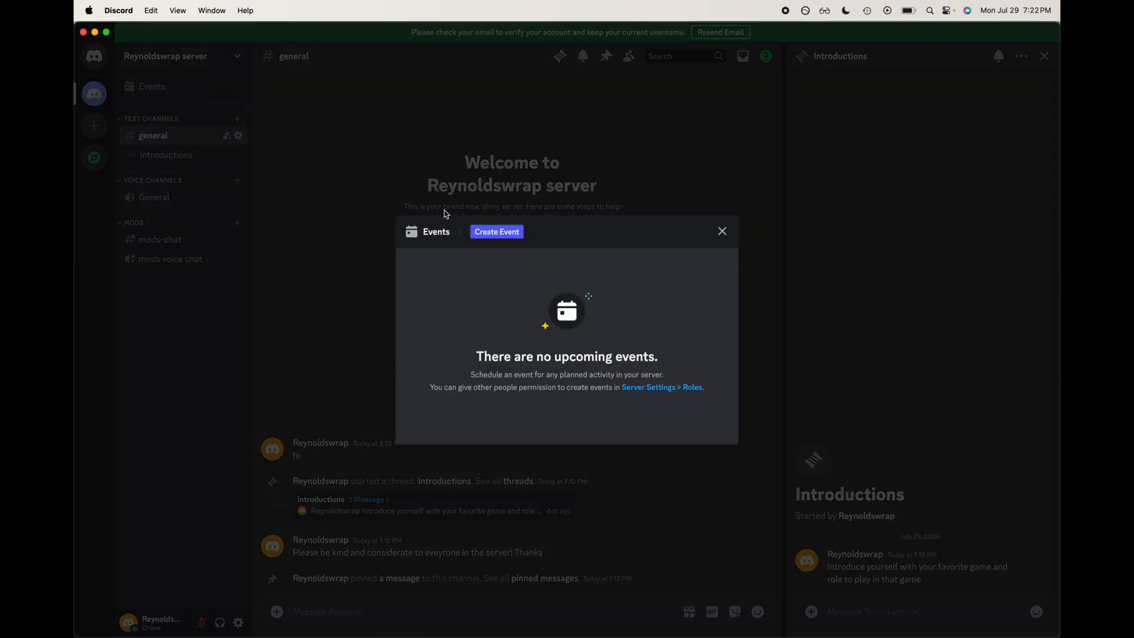
{"action": "left_click", "coordinate": [514, 239]}
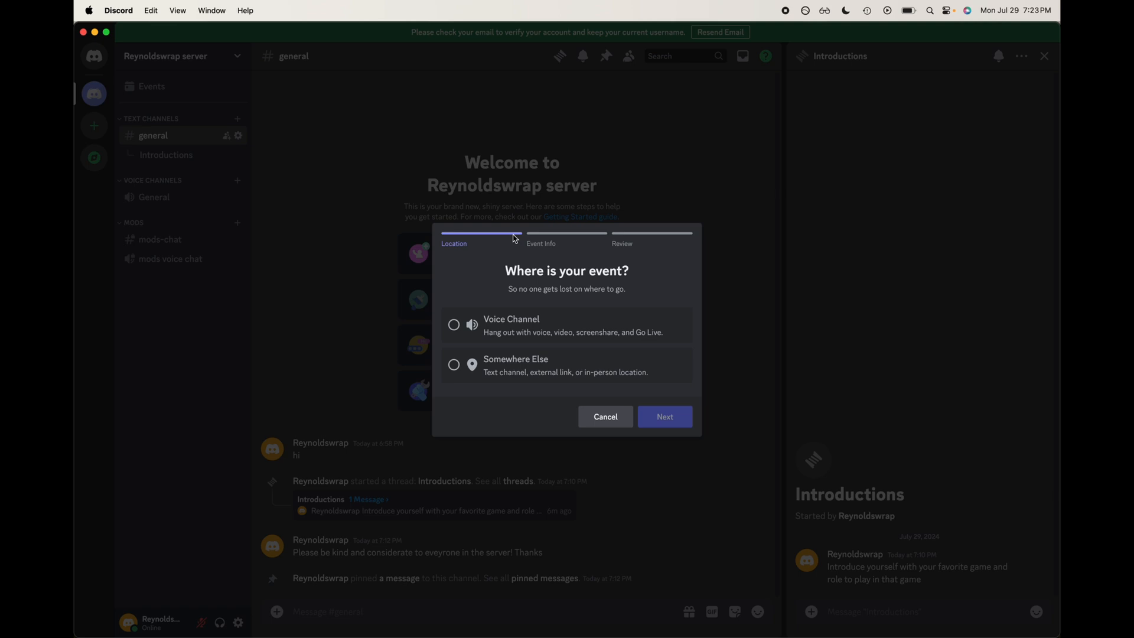
{"action": "left_click", "coordinate": [523, 324]}
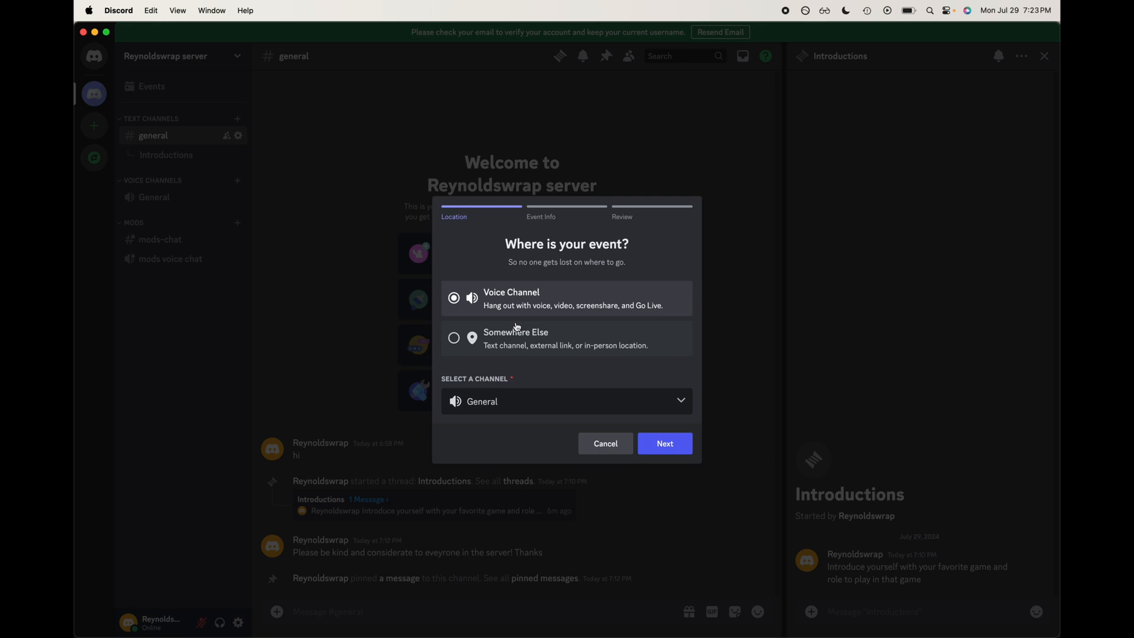
{"action": "left_click", "coordinate": [532, 410]}
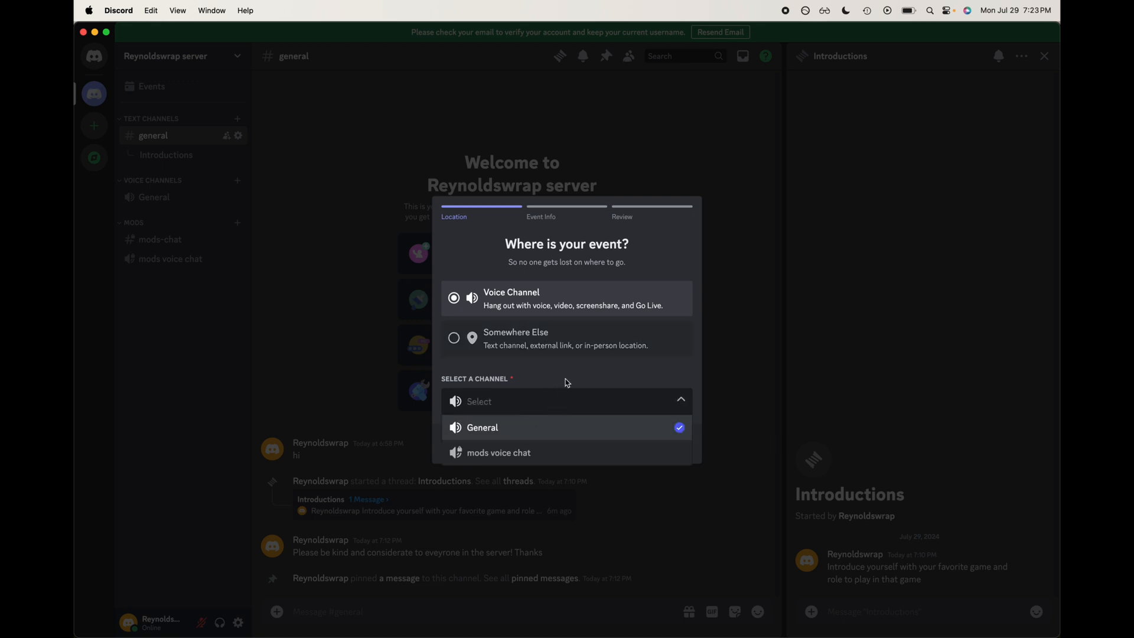
{"action": "left_click", "coordinate": [566, 426]}
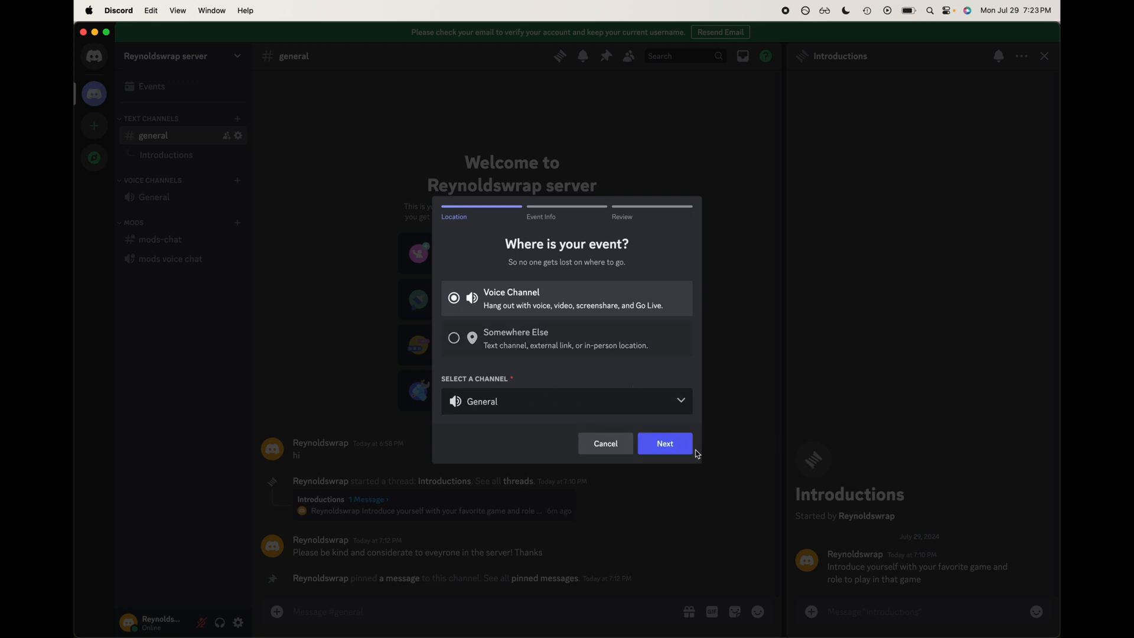
{"action": "left_click", "coordinate": [685, 446]}
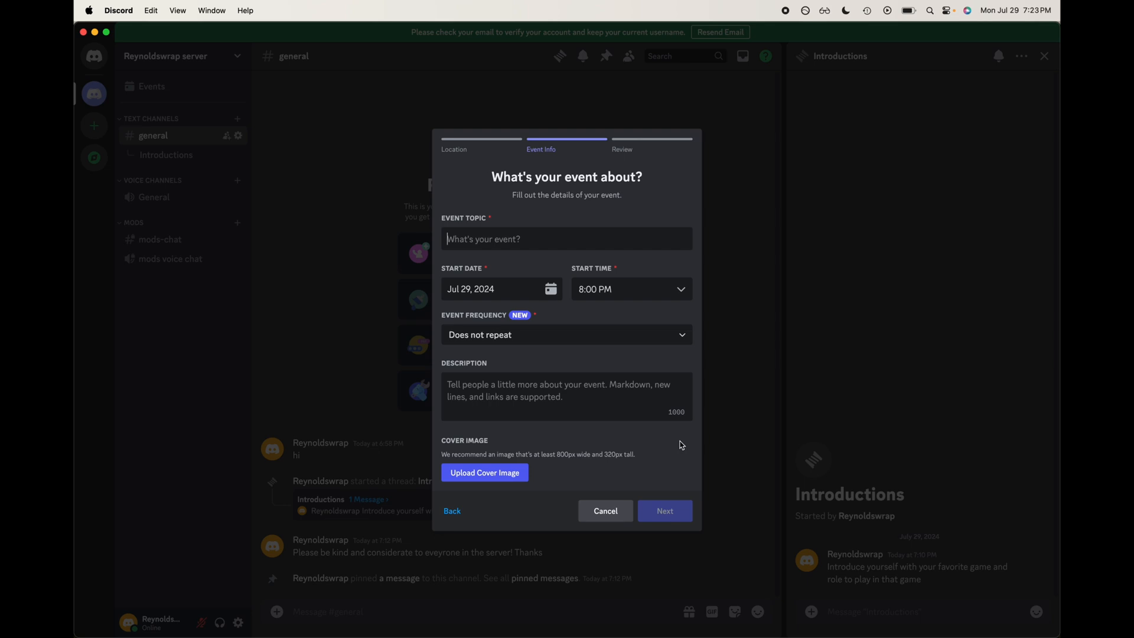
Step: Set the event topic to Welcome to the Server, keeping the frequency as Does not repeat
{"action": "type", "text": "Wel"}
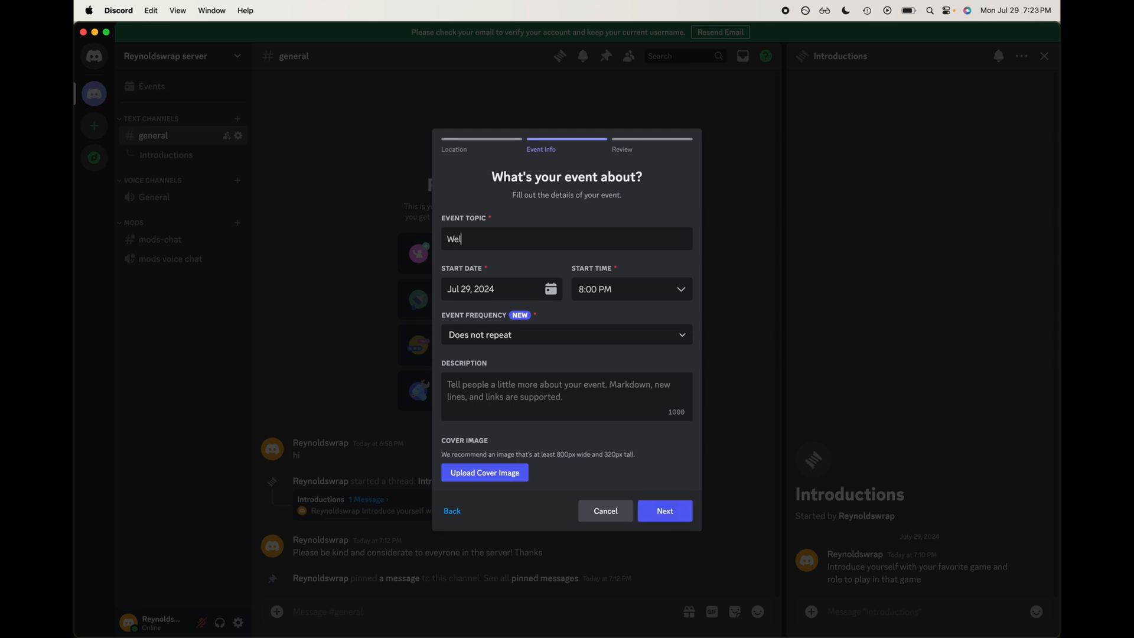
{"action": "type", "text": "come to the Server"}
{"action": "left_click", "coordinate": [624, 337]}
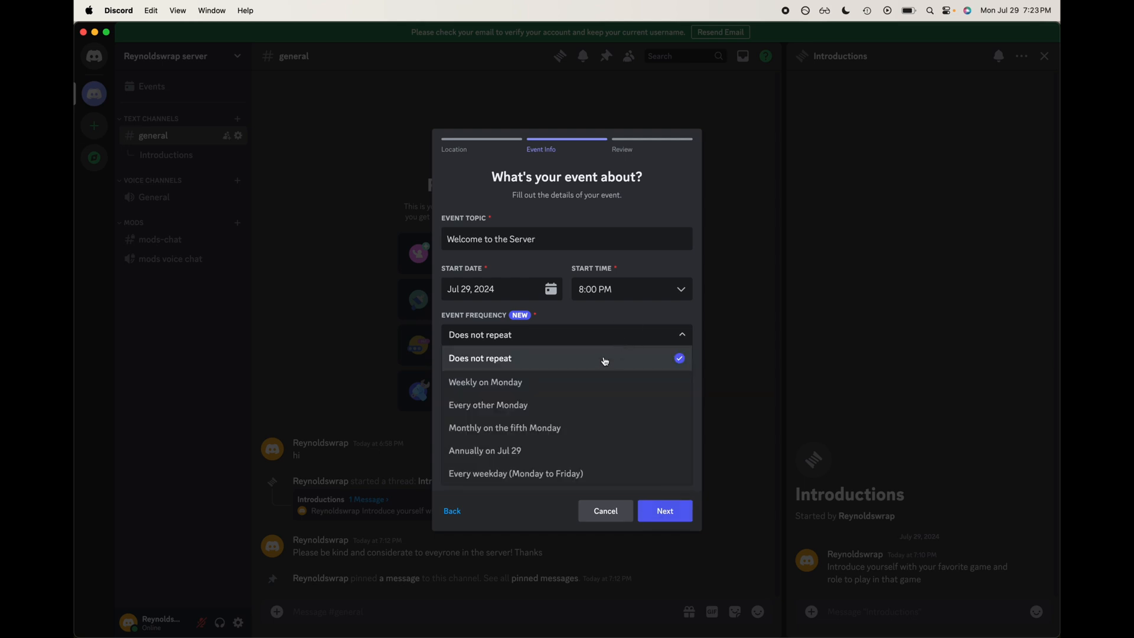
{"action": "left_click", "coordinate": [593, 324]}
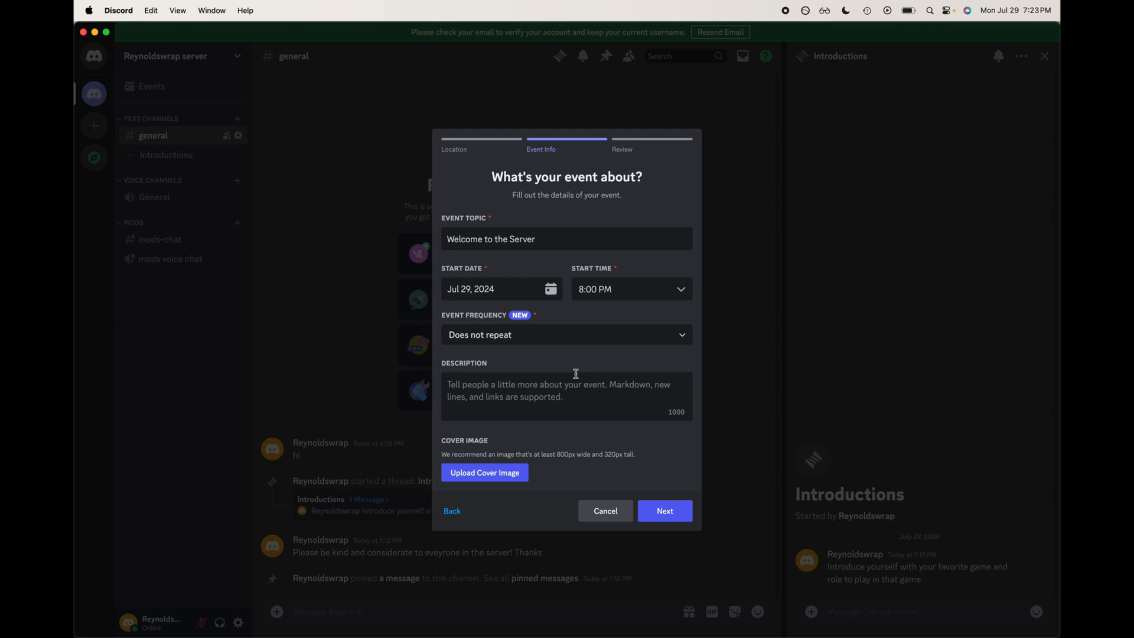
Step: Enter the event description Welcome to the reynoldswrap server and continue to the review
{"action": "type", "text": "Welcome to t"}
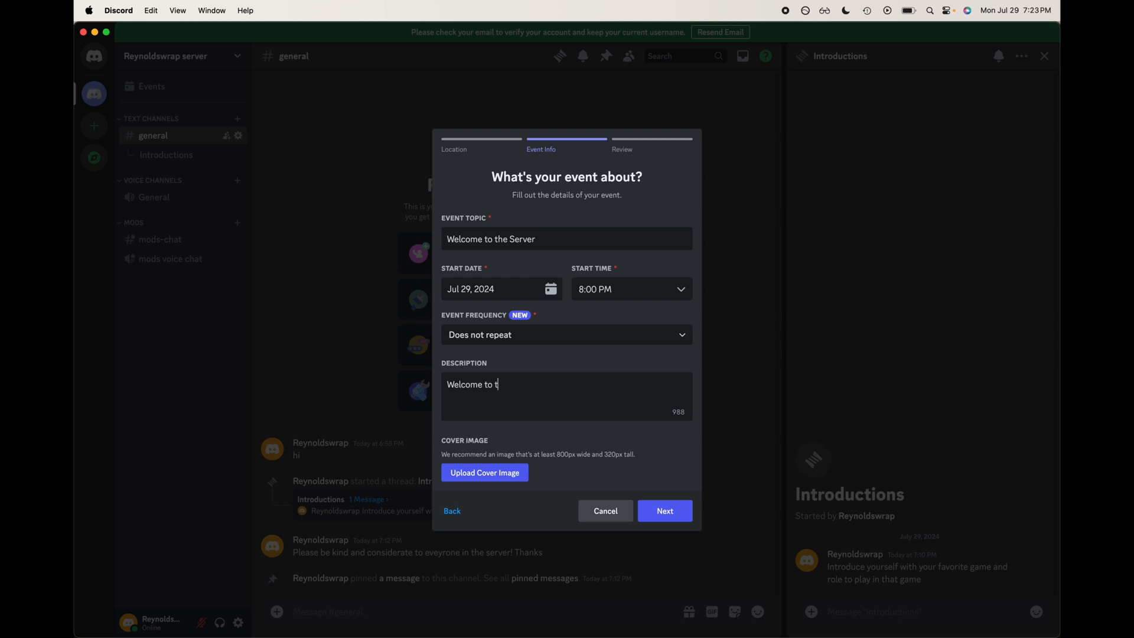
{"action": "type", "text": "he rewy"}
{"action": "key", "text": "BackSpace"}
{"action": "type", "text": "ynoldswrap server"}
{"action": "left_click", "coordinate": [661, 518]}
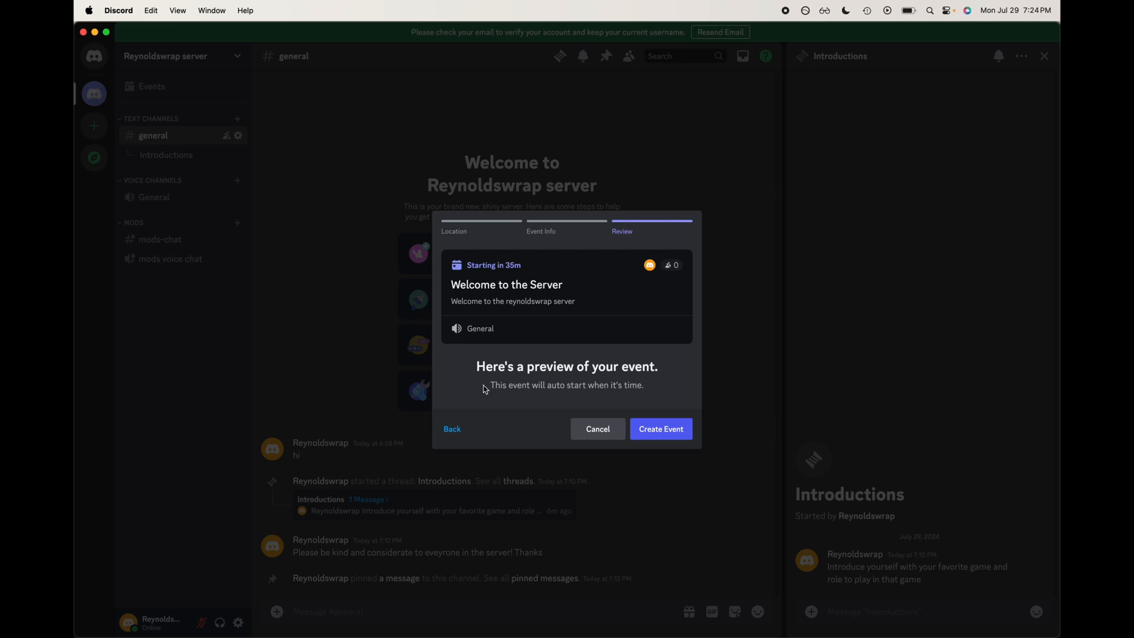
Step: Recheck the event details, create the event, and close the share link dialog
{"action": "left_click", "coordinate": [475, 429]}
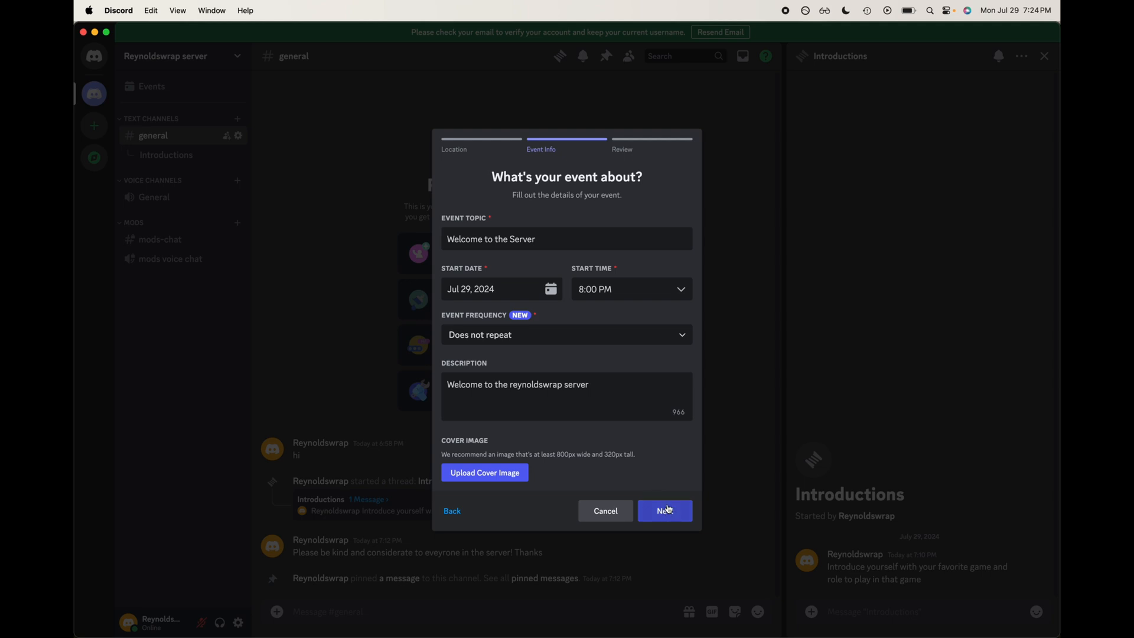
{"action": "left_click", "coordinate": [673, 415]}
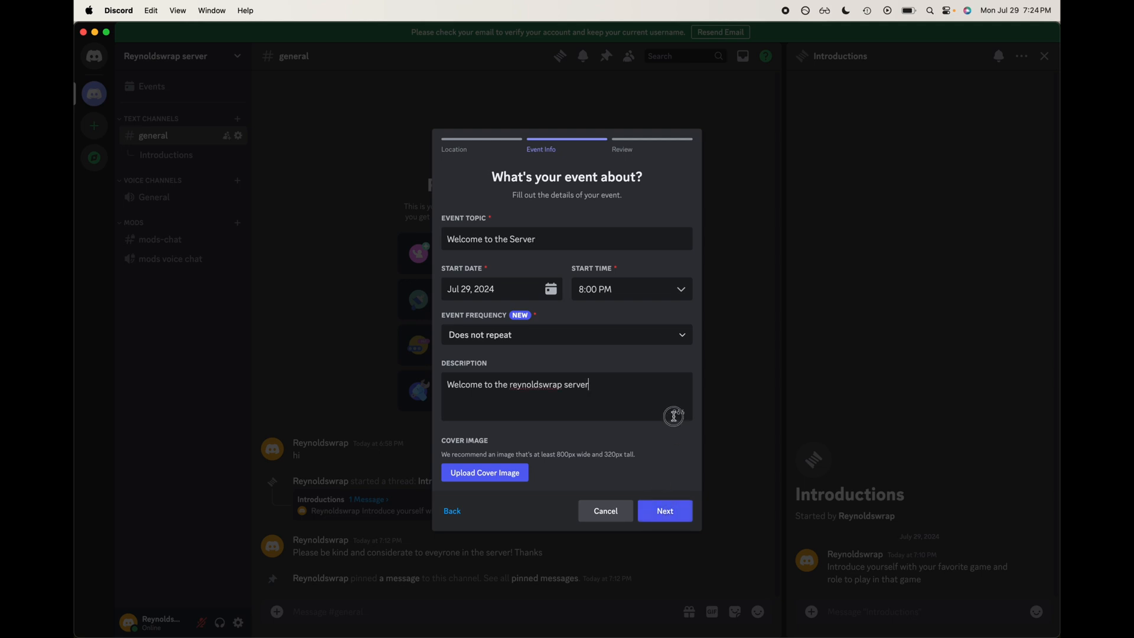
{"action": "left_click", "coordinate": [665, 510]}
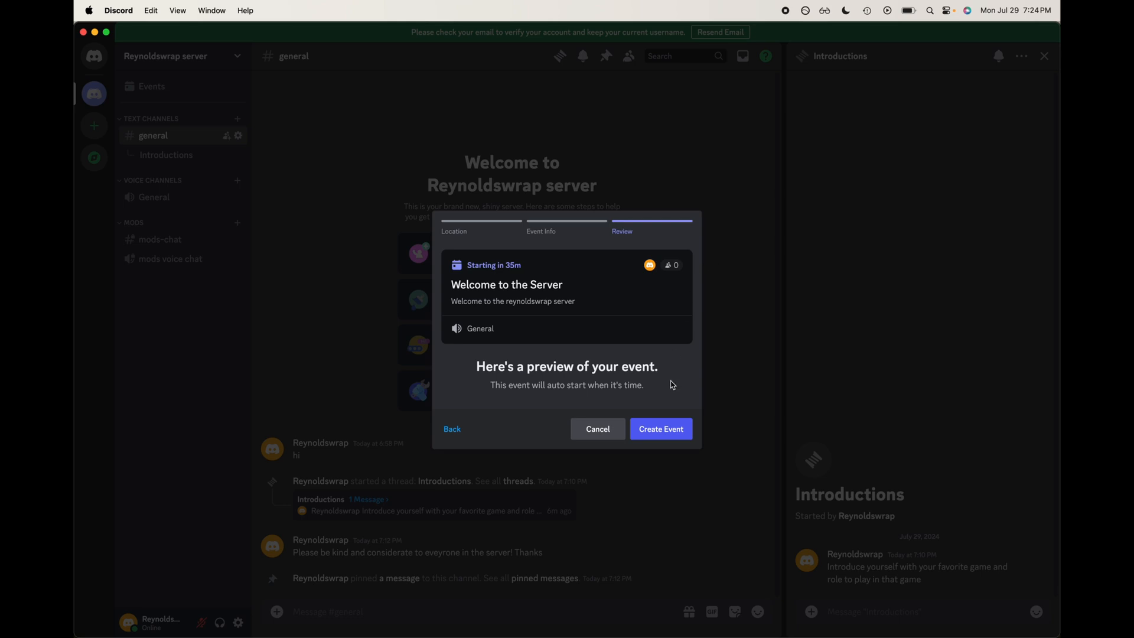
{"action": "left_click", "coordinate": [666, 427]}
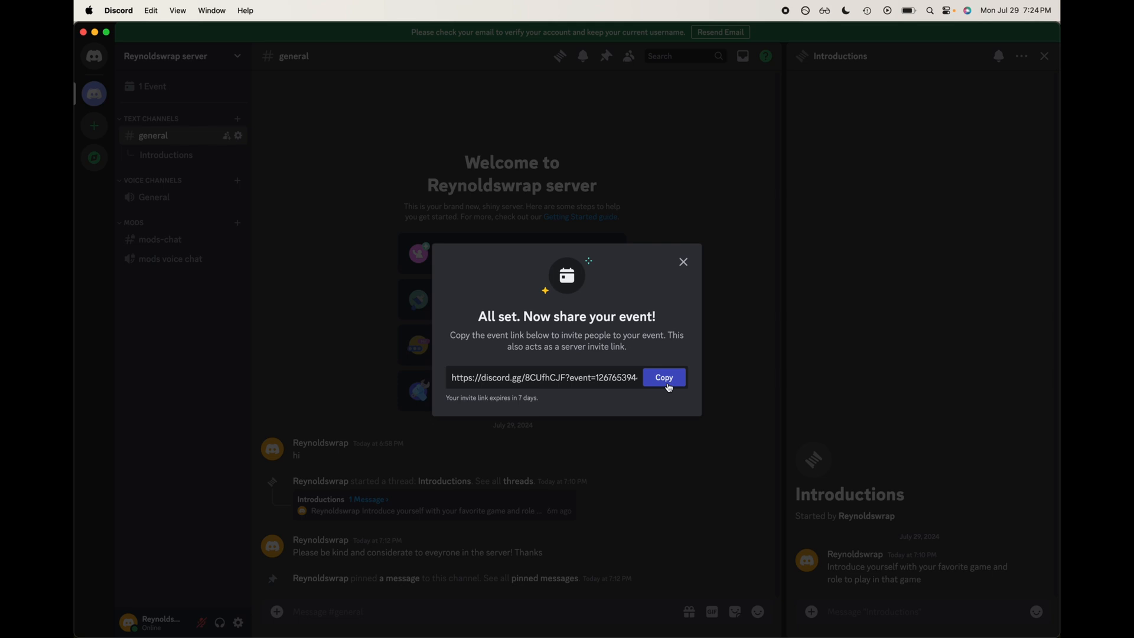
{"action": "left_click", "coordinate": [682, 262]}
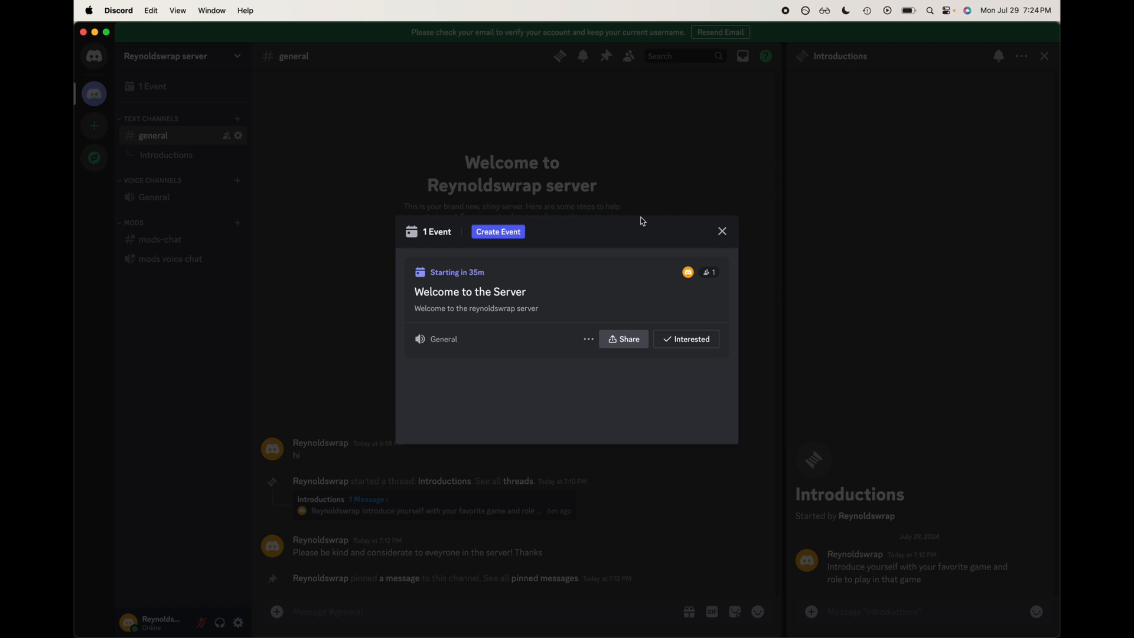
Step: Close the event dialog, then reopen the server's event list to review the event and close it again
{"action": "left_click", "coordinate": [721, 231]}
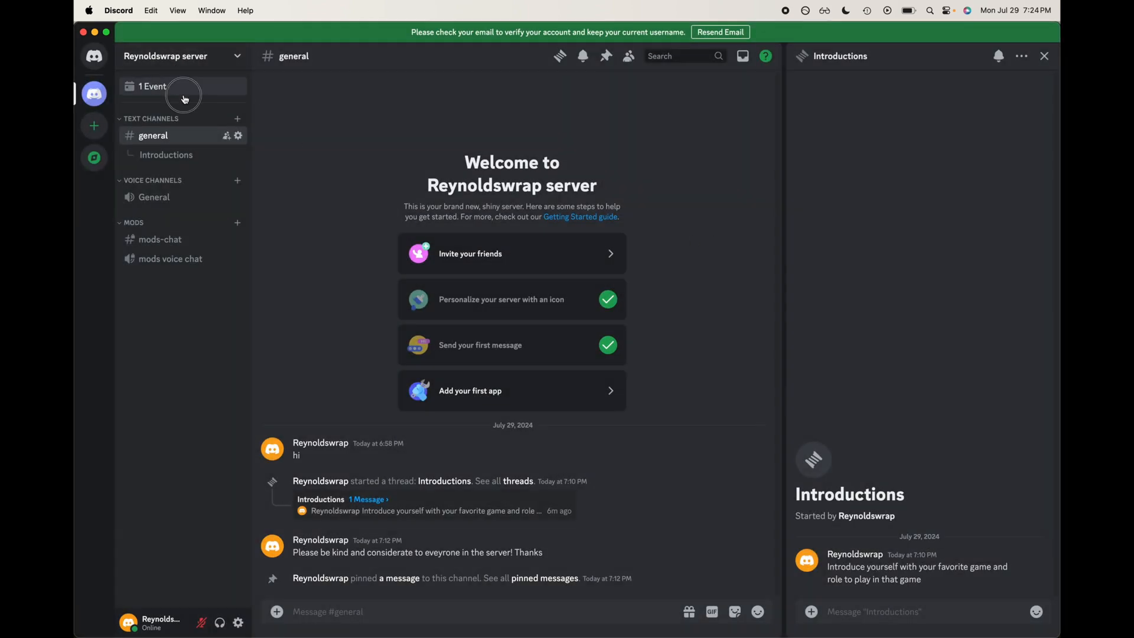
{"action": "left_click", "coordinate": [184, 91]}
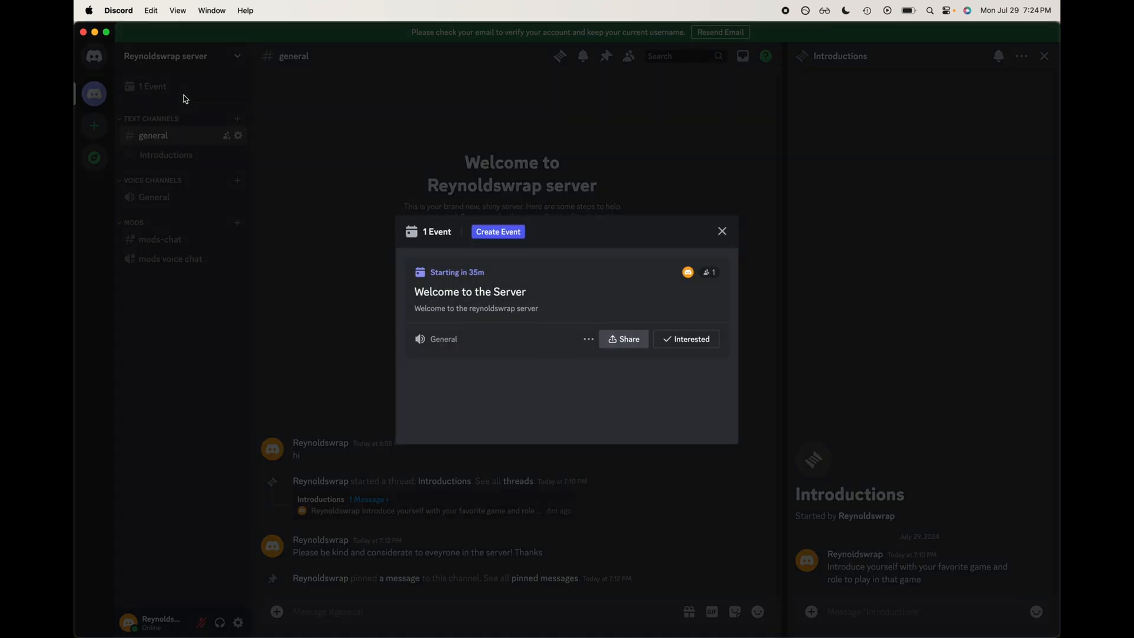
{"action": "left_click", "coordinate": [722, 232]}
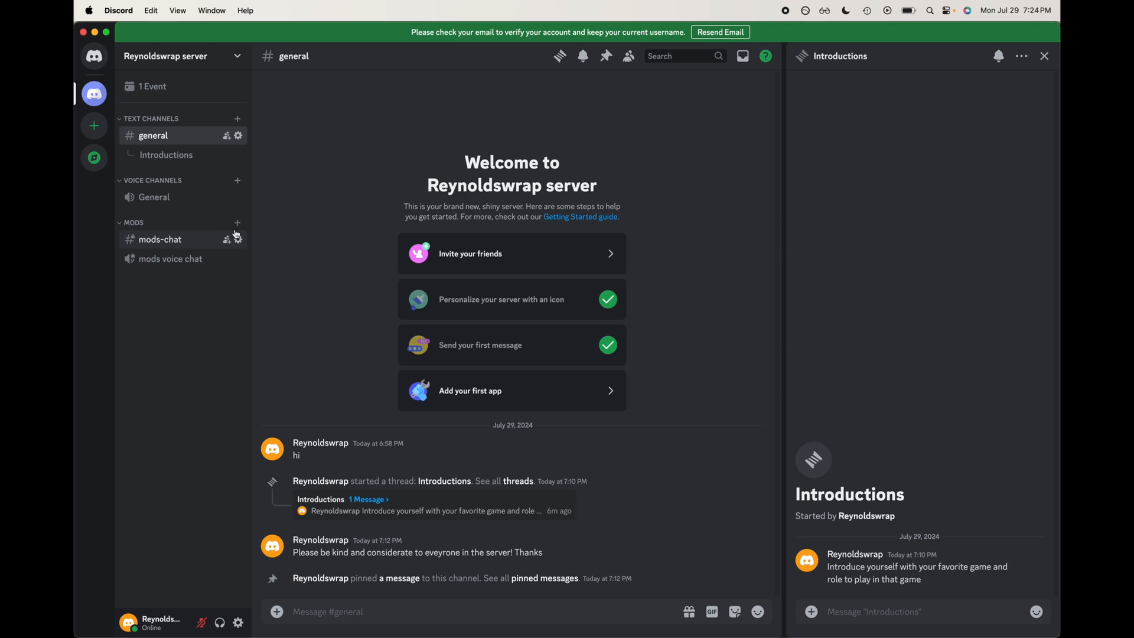
Step: Join the General voice channel and open, then close, its text chat panel
{"action": "left_click", "coordinate": [178, 207]}
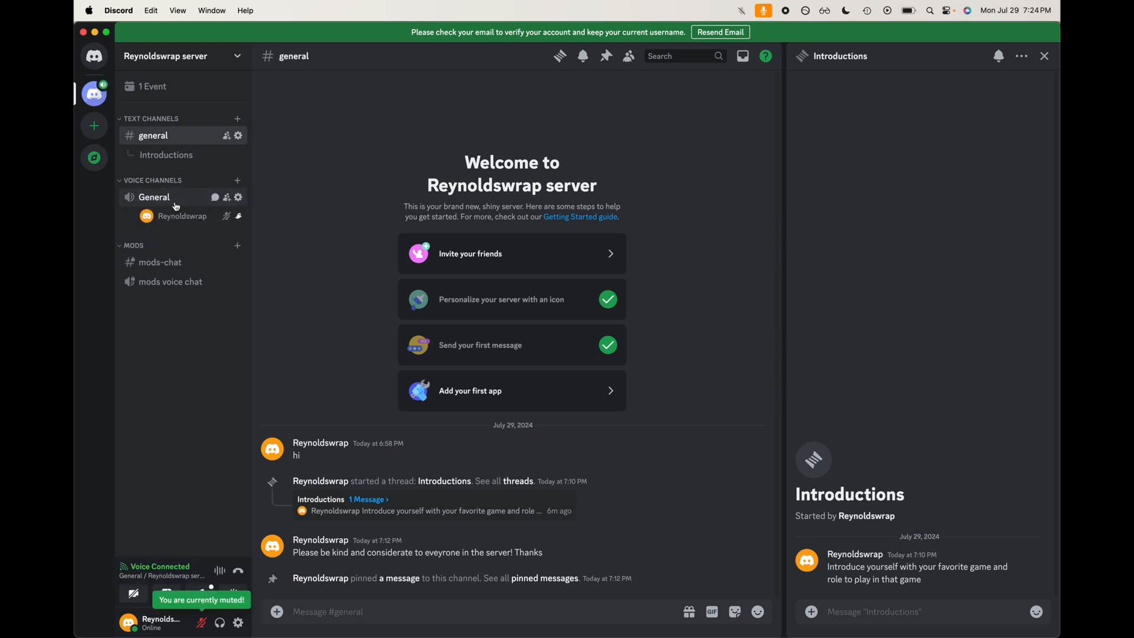
{"action": "left_click", "coordinate": [216, 199]}
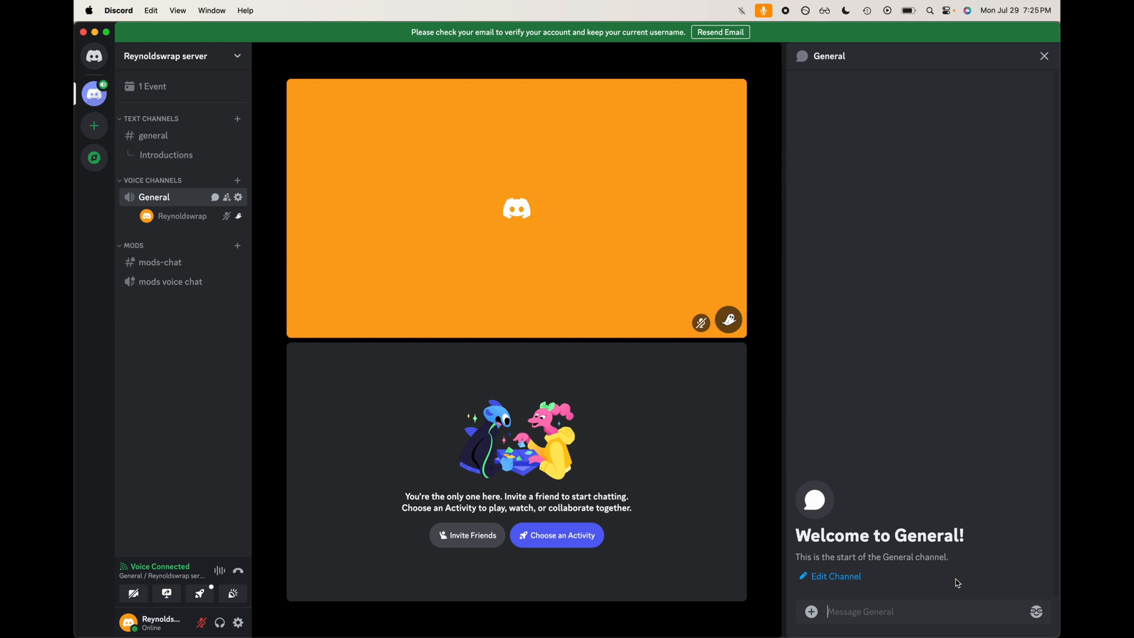
{"action": "left_click", "coordinate": [1044, 56]}
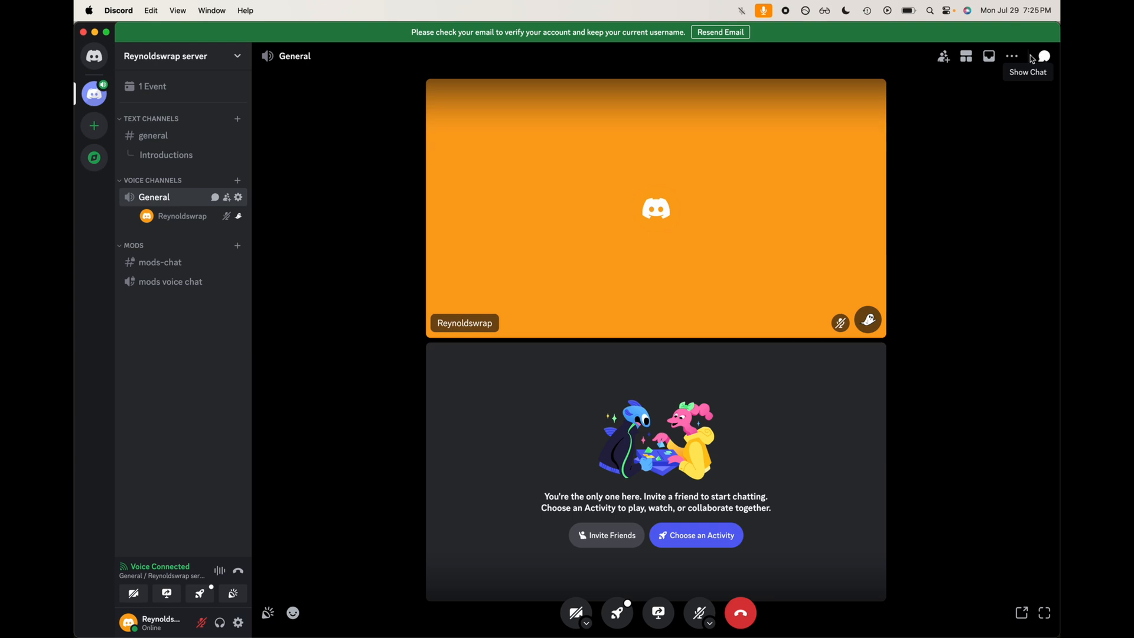
Step: Open an invite for the server from the server menu and copy the invite link
{"action": "left_click", "coordinate": [227, 136]}
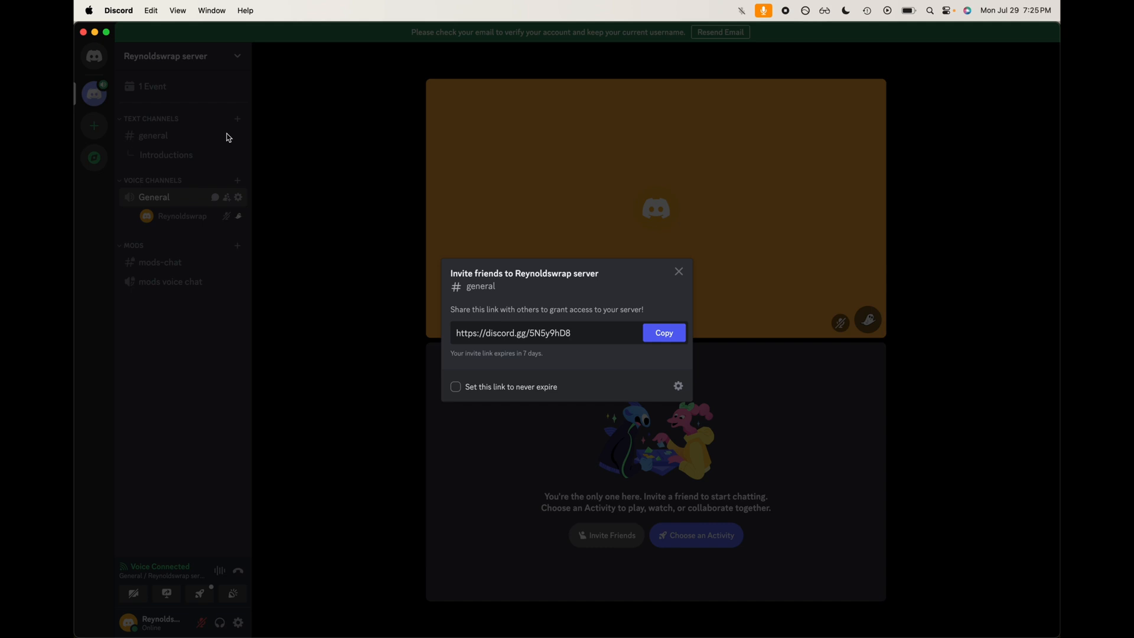
{"action": "left_click", "coordinate": [229, 137]}
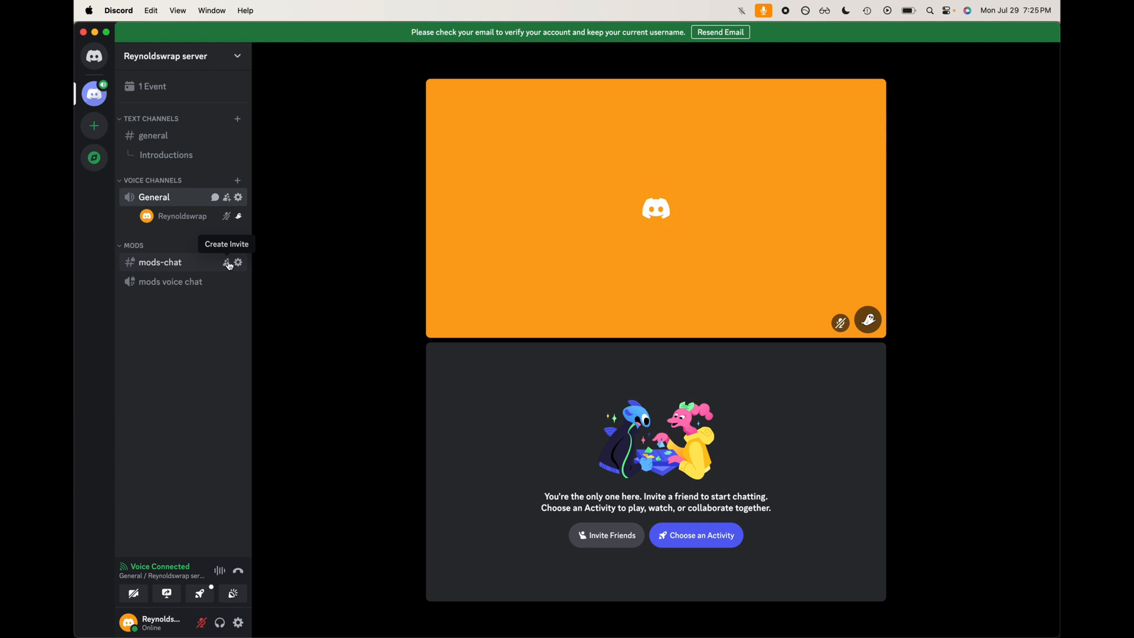
{"action": "left_click", "coordinate": [238, 57]}
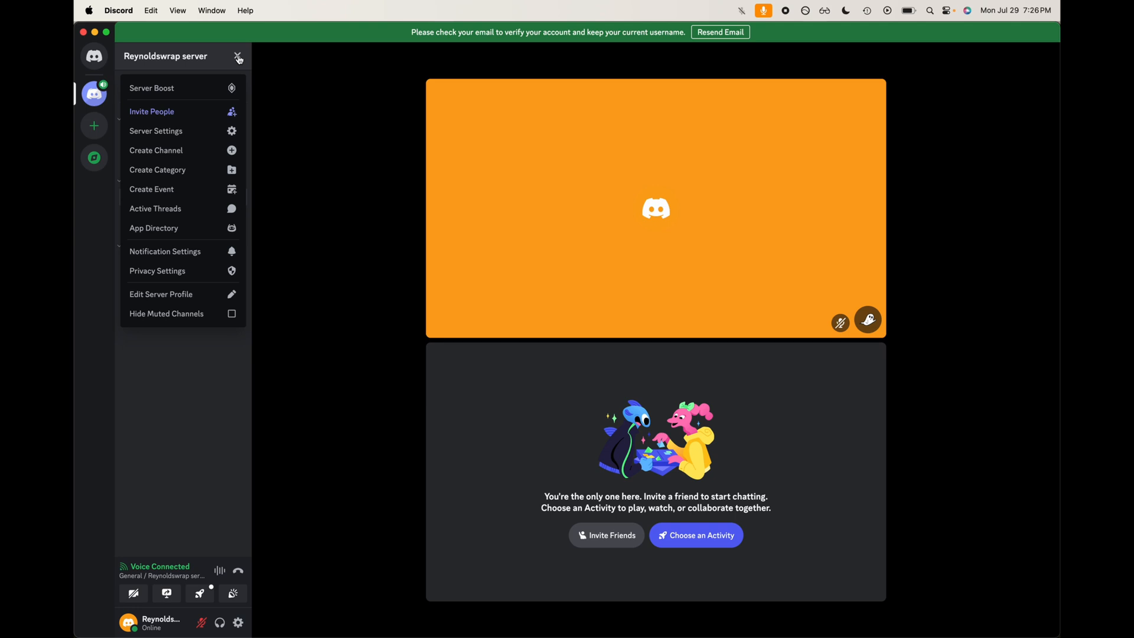
{"action": "left_click", "coordinate": [238, 57]}
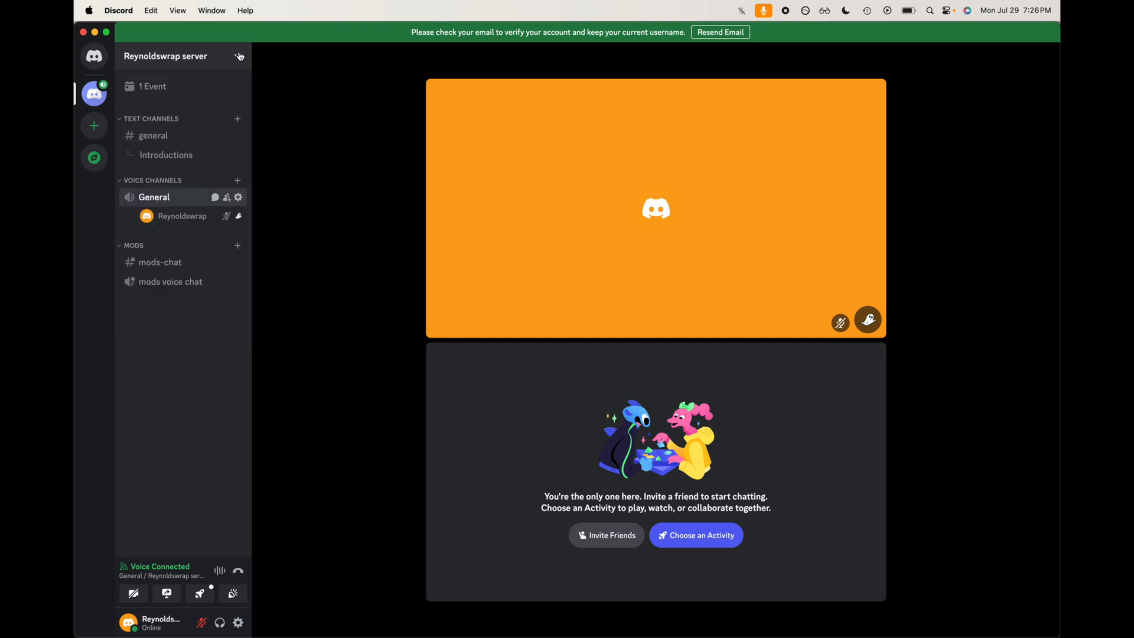
{"action": "left_click", "coordinate": [239, 57]}
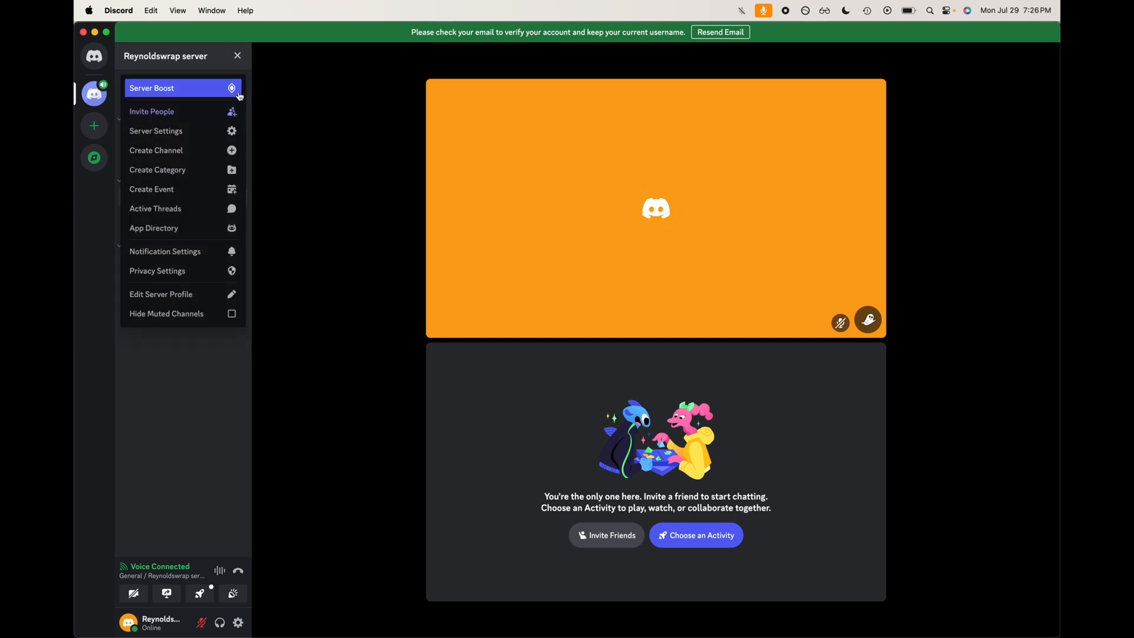
{"action": "left_click", "coordinate": [230, 110]}
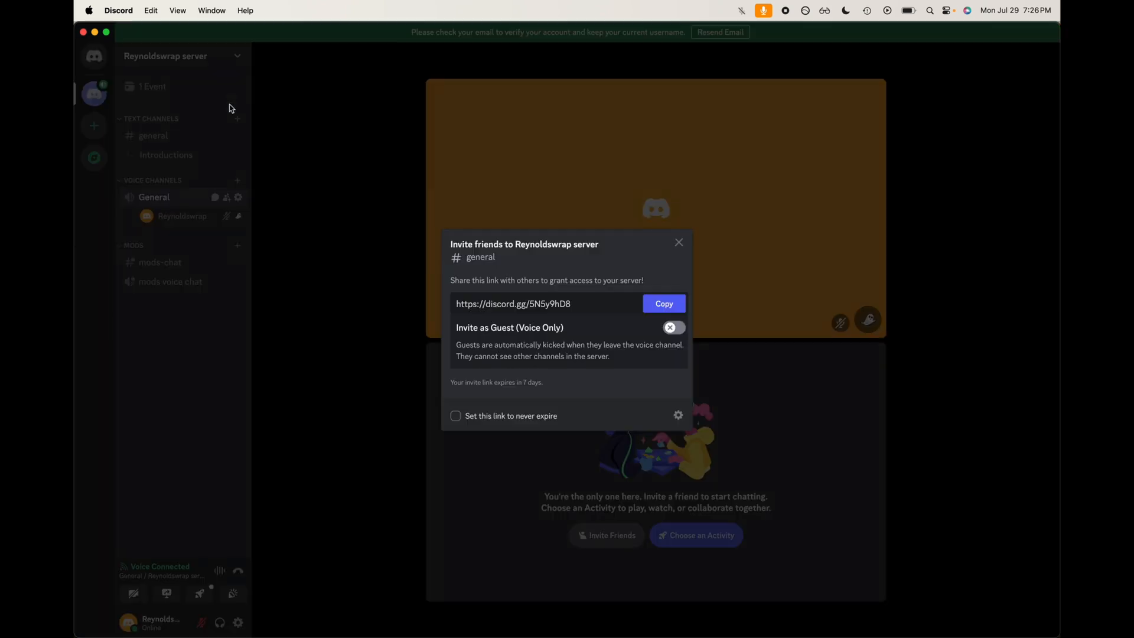
{"action": "left_click", "coordinate": [596, 299]}
{"action": "left_click", "coordinate": [595, 298]}
{"action": "left_click", "coordinate": [663, 304]}
Step: Set the invite link to never expire and review its expiry and maximum-uses settings
{"action": "left_click", "coordinate": [541, 420]}
{"action": "left_click", "coordinate": [676, 415]}
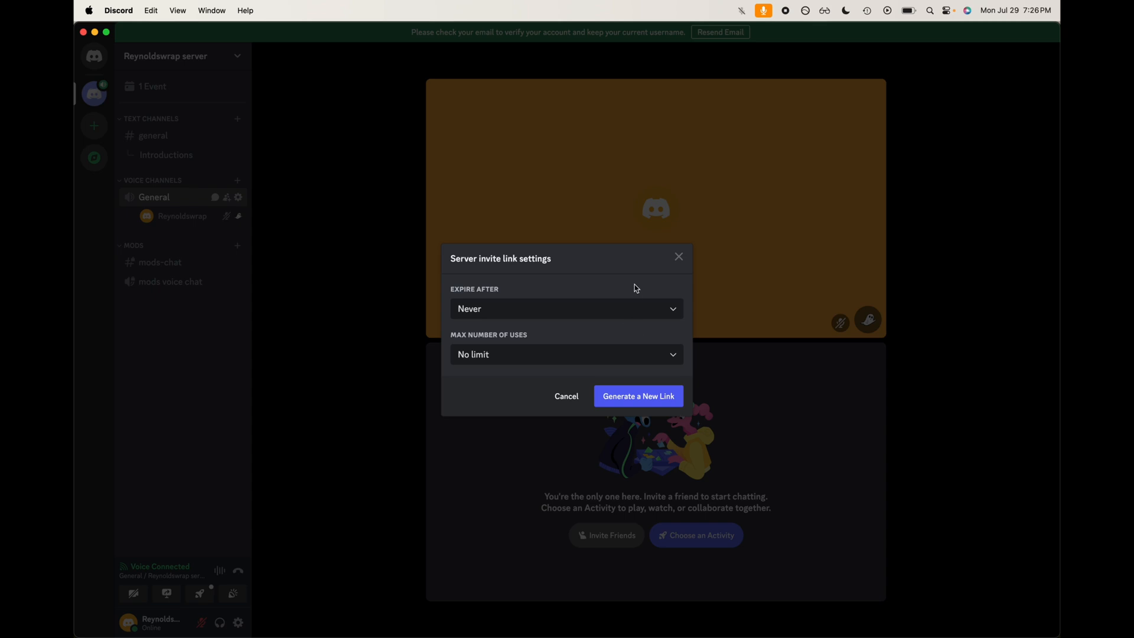
{"action": "left_click", "coordinate": [671, 310]}
{"action": "left_click", "coordinate": [670, 315]}
{"action": "left_click", "coordinate": [653, 359]}
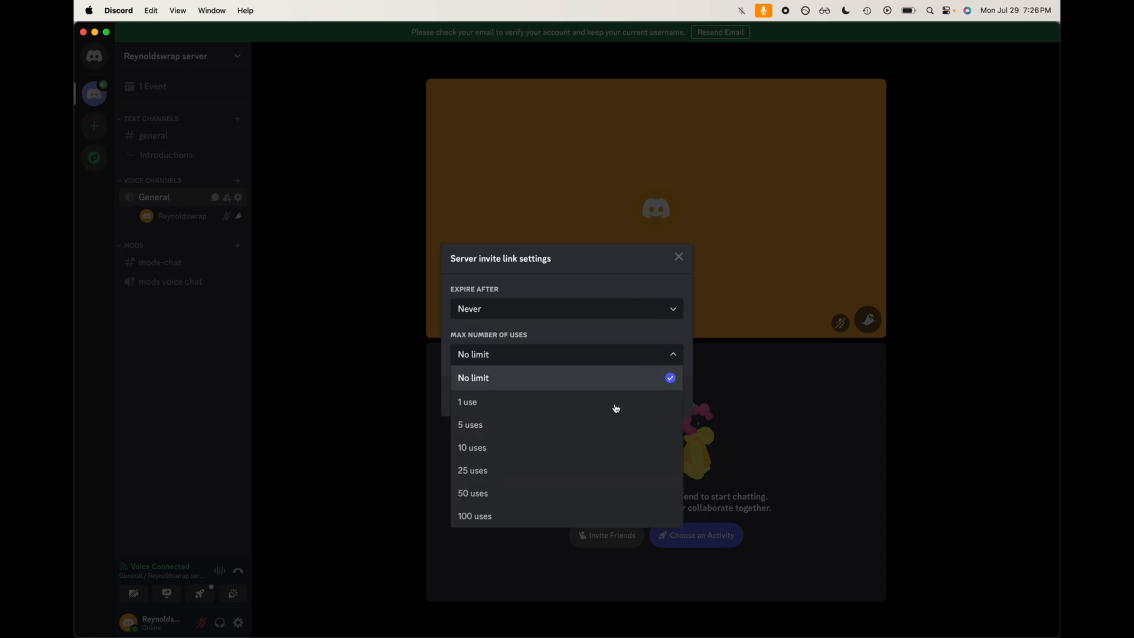
{"action": "left_click", "coordinate": [678, 256]}
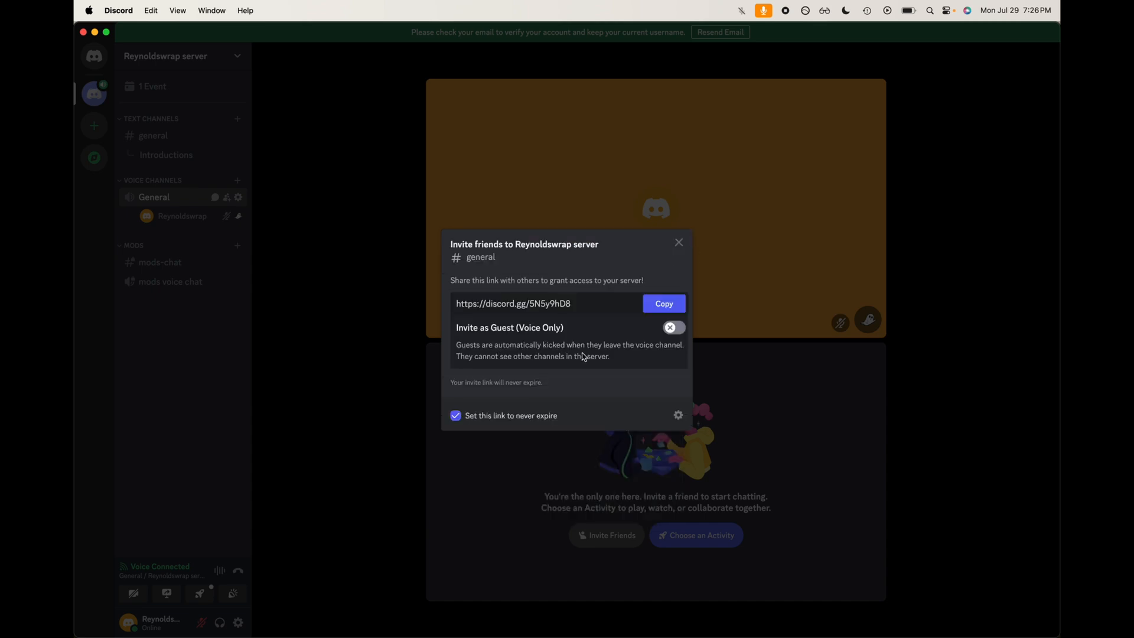
Step: Toggle the Invite as Guest (Voice Only) option on and off several times
{"action": "left_click", "coordinate": [682, 326]}
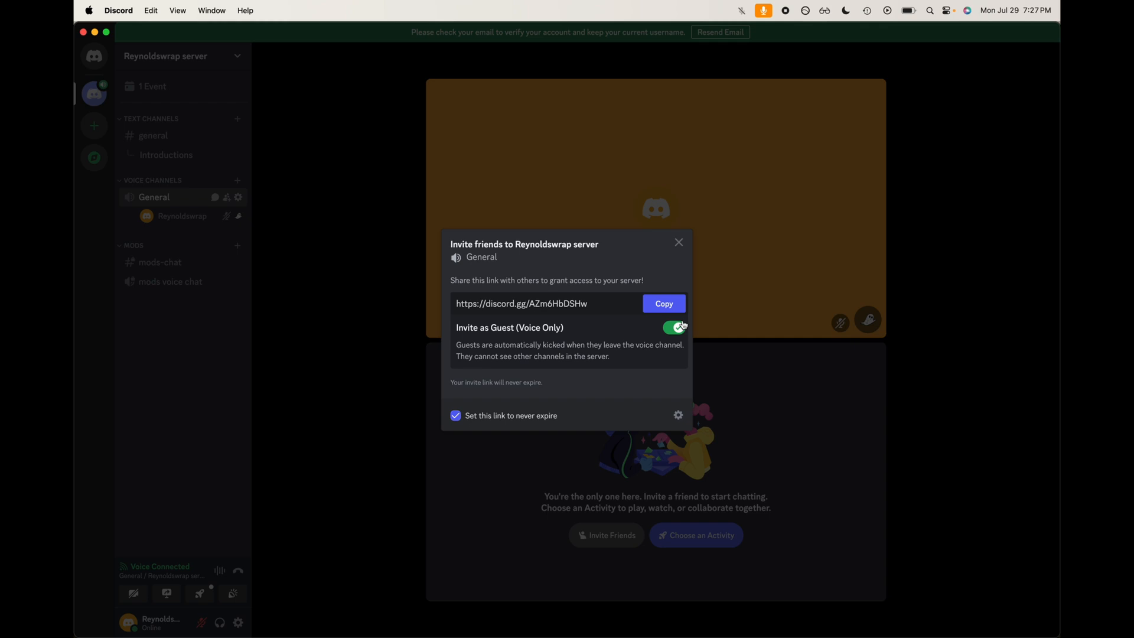
{"action": "left_click", "coordinate": [675, 327]}
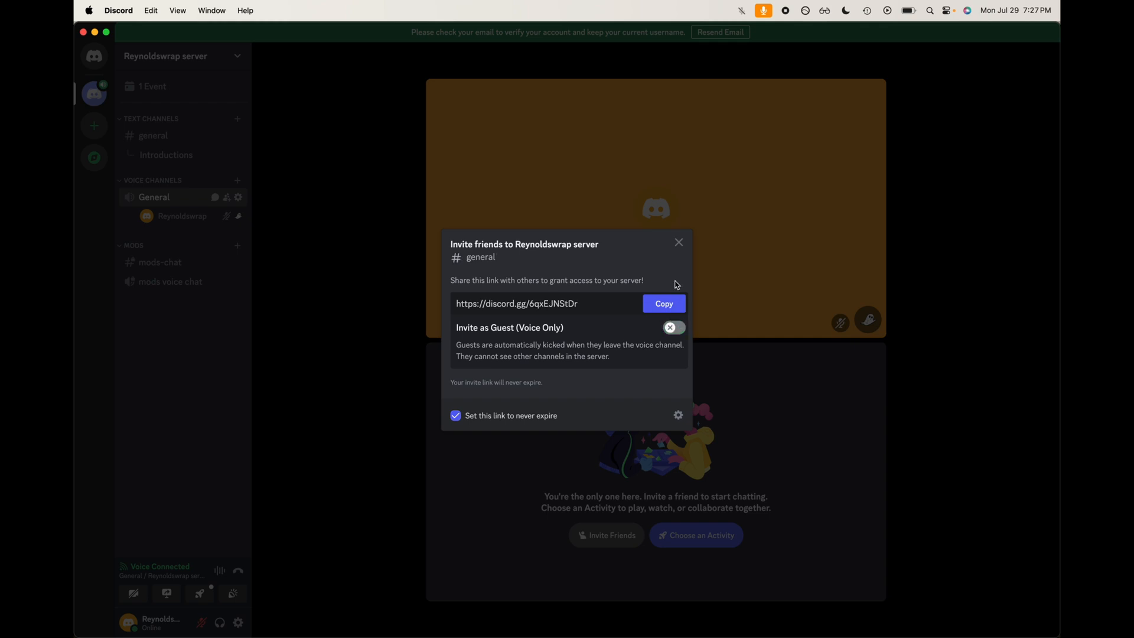
{"action": "left_click", "coordinate": [679, 243]}
{"action": "left_click", "coordinate": [676, 328]}
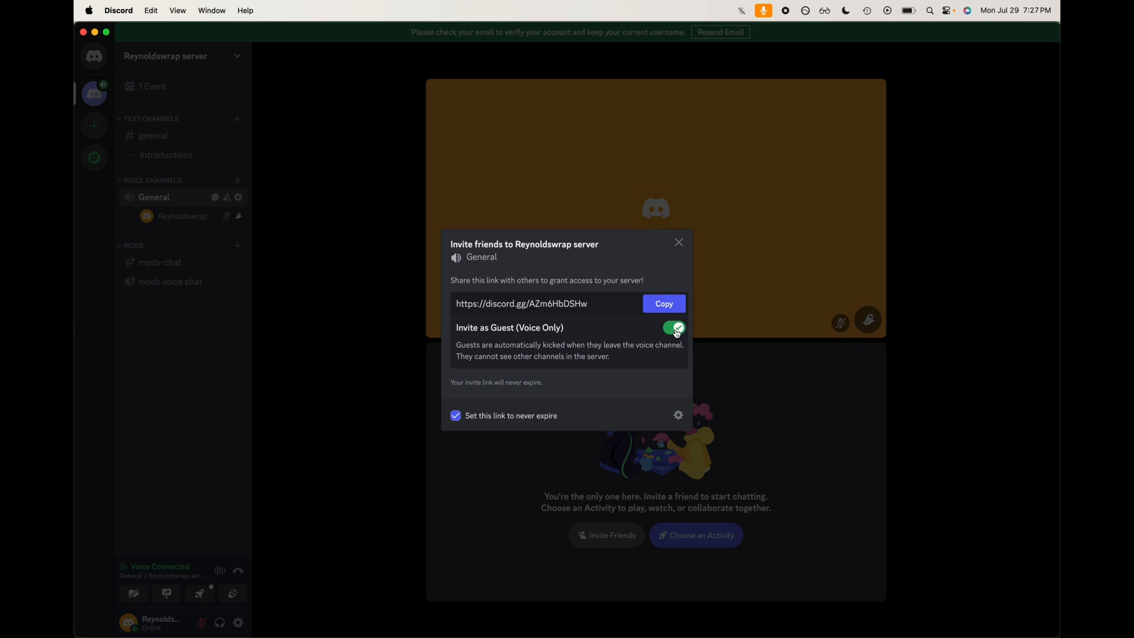
{"action": "left_click", "coordinate": [676, 329]}
{"action": "left_click", "coordinate": [676, 332]}
{"action": "left_click", "coordinate": [675, 330]}
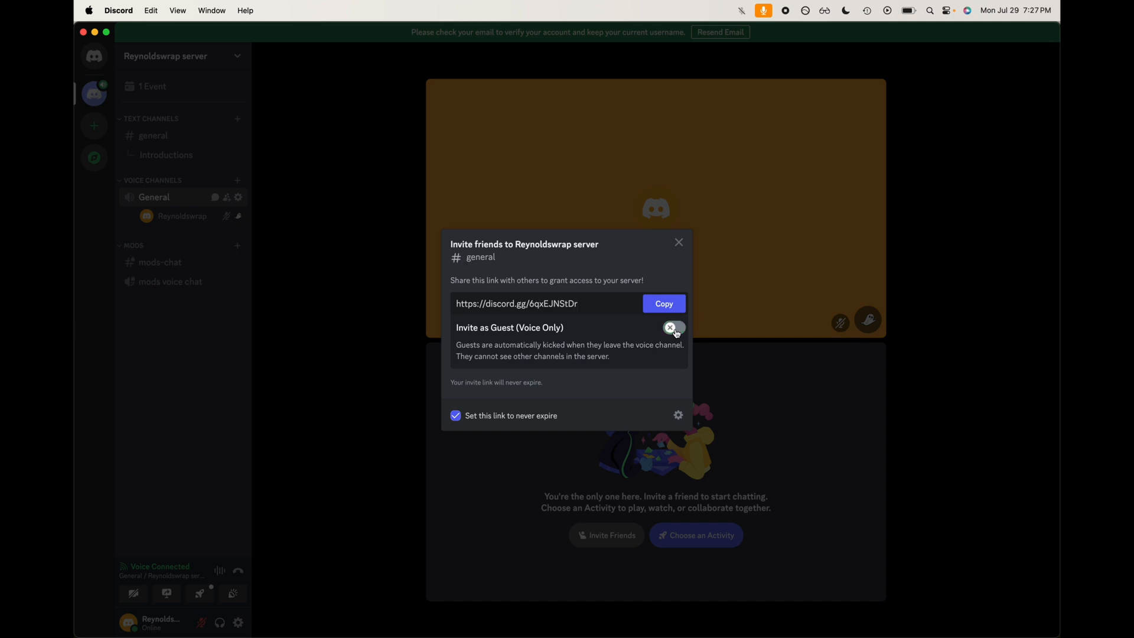
{"action": "left_click", "coordinate": [675, 329]}
{"action": "left_click", "coordinate": [675, 330]}
{"action": "left_click", "coordinate": [674, 329]}
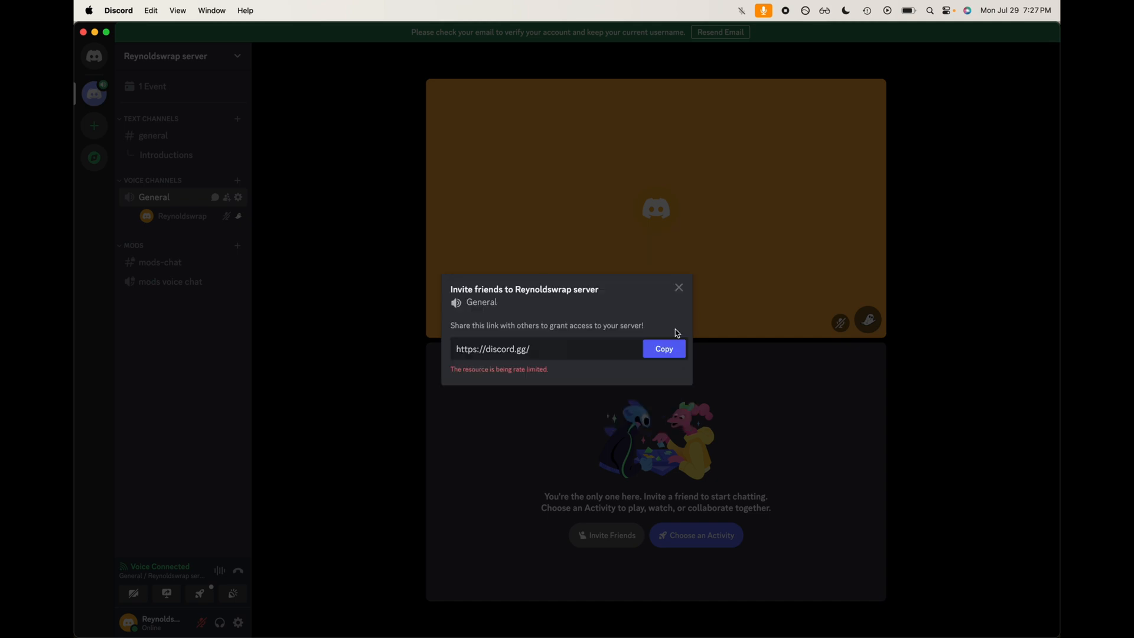
Step: Select the invite link, close the invite dialog, and disconnect from the voice channel
{"action": "left_click", "coordinate": [543, 354]}
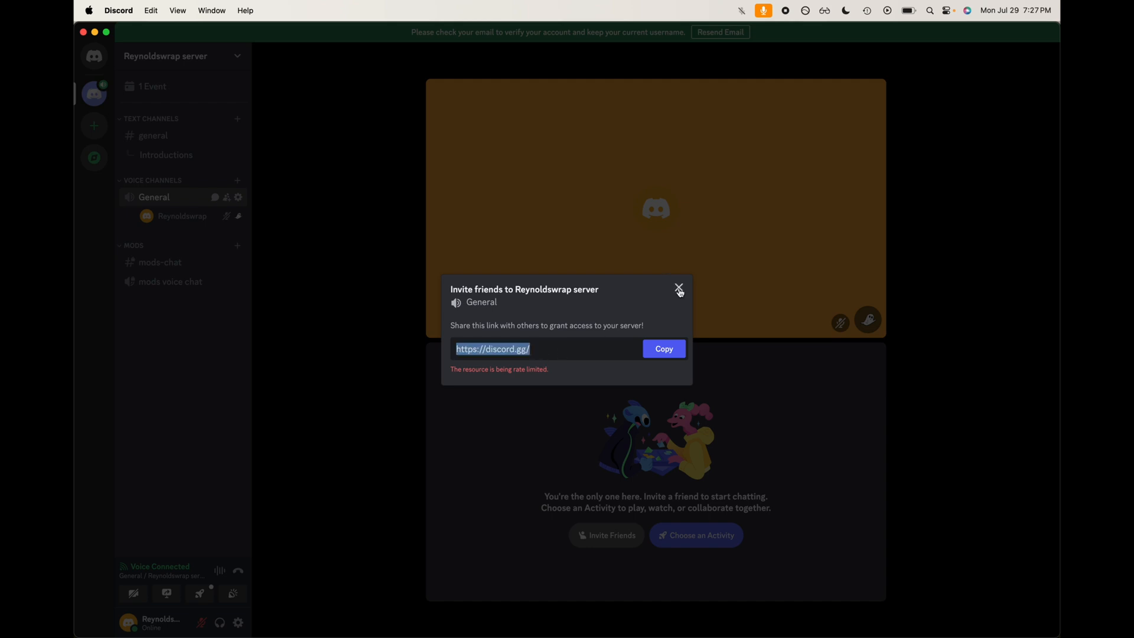
{"action": "left_click", "coordinate": [679, 289]}
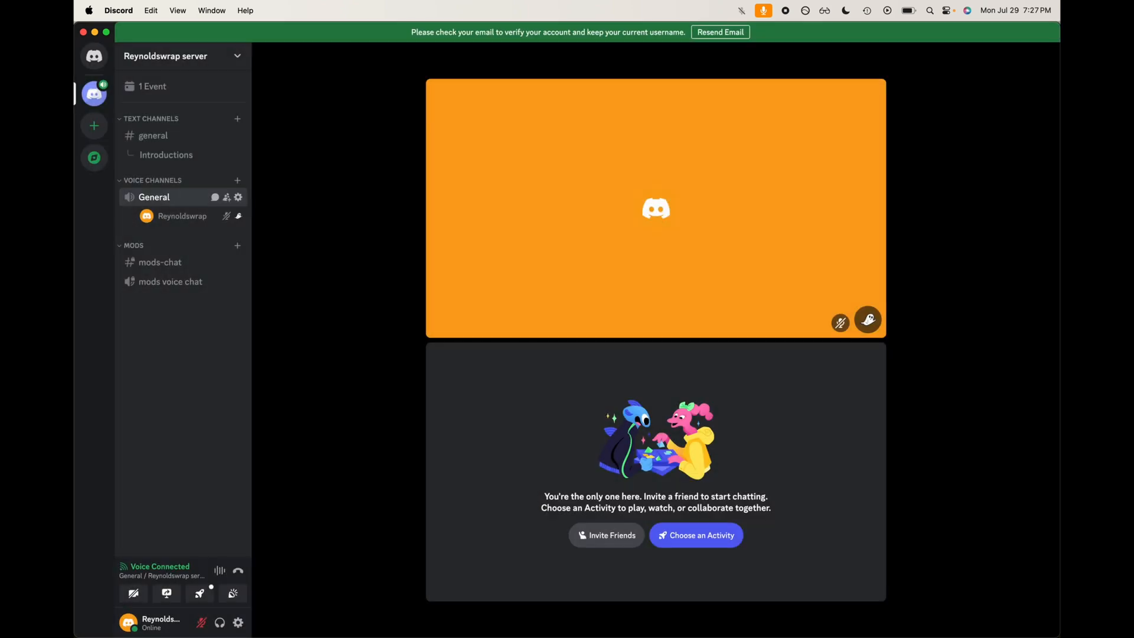
{"action": "left_click", "coordinate": [238, 570]}
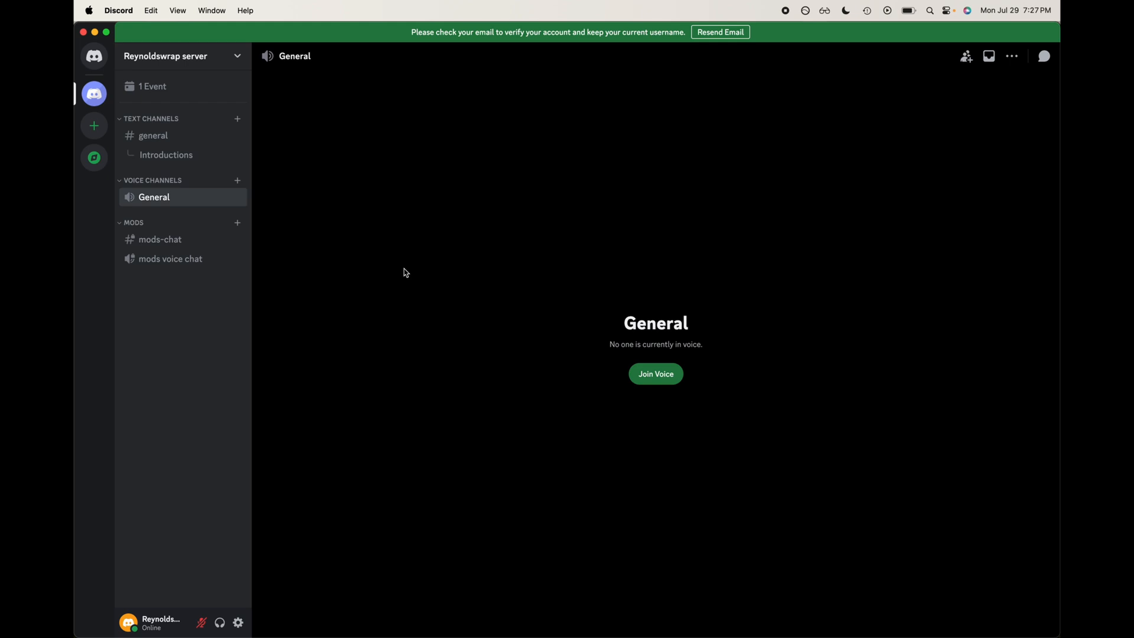